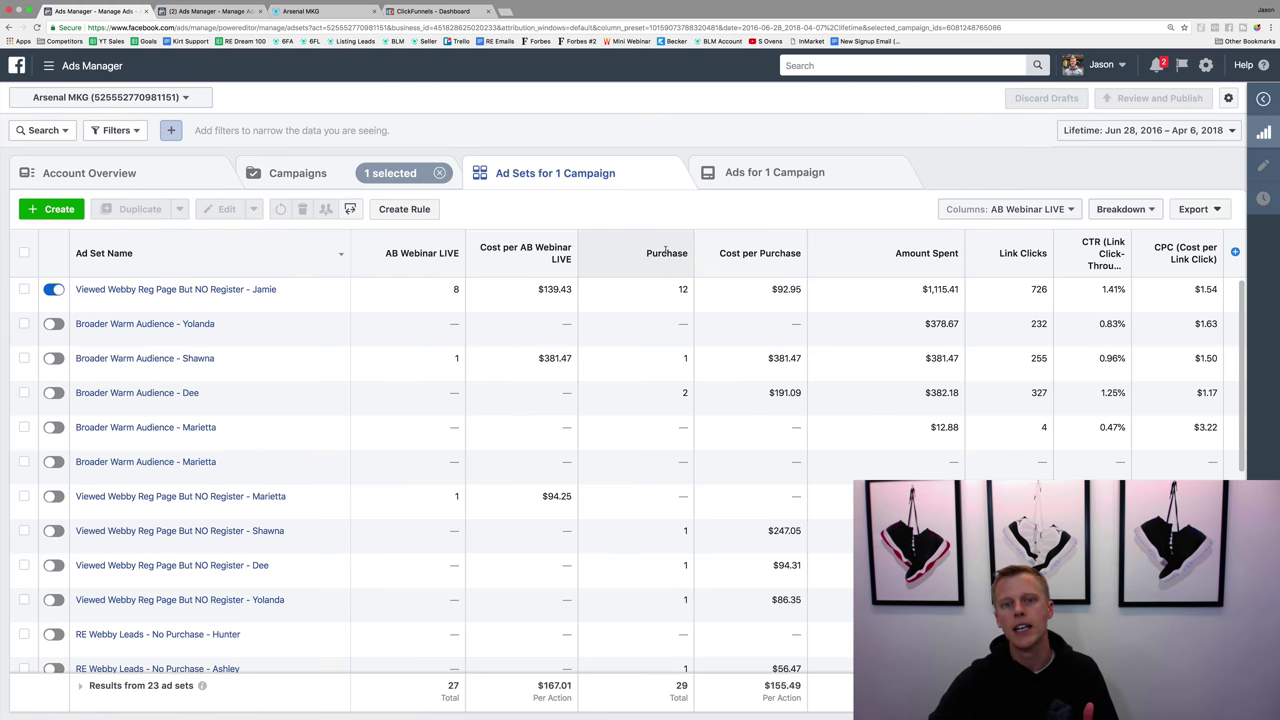
Review the purchases and cost per purchase across all ad sets of the selected campaign.
{"action": "mouse_move", "coordinate": [663, 263]}
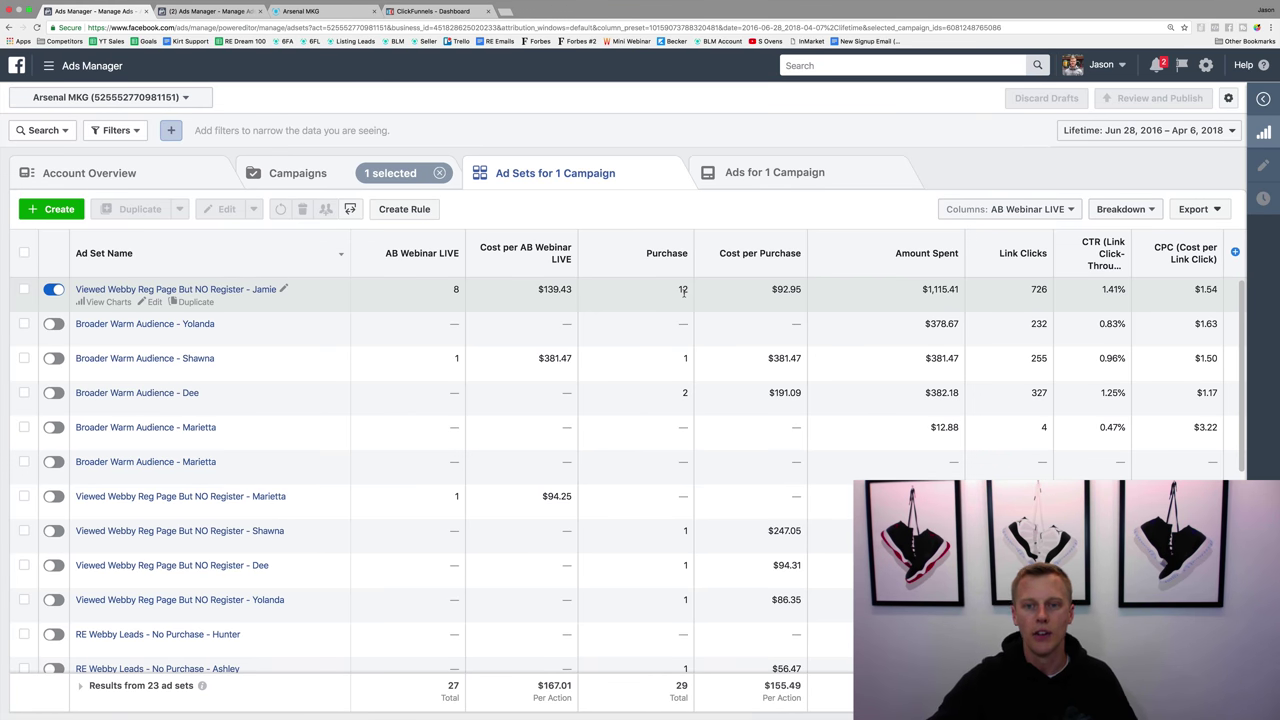
{"action": "mouse_move", "coordinate": [764, 250]}
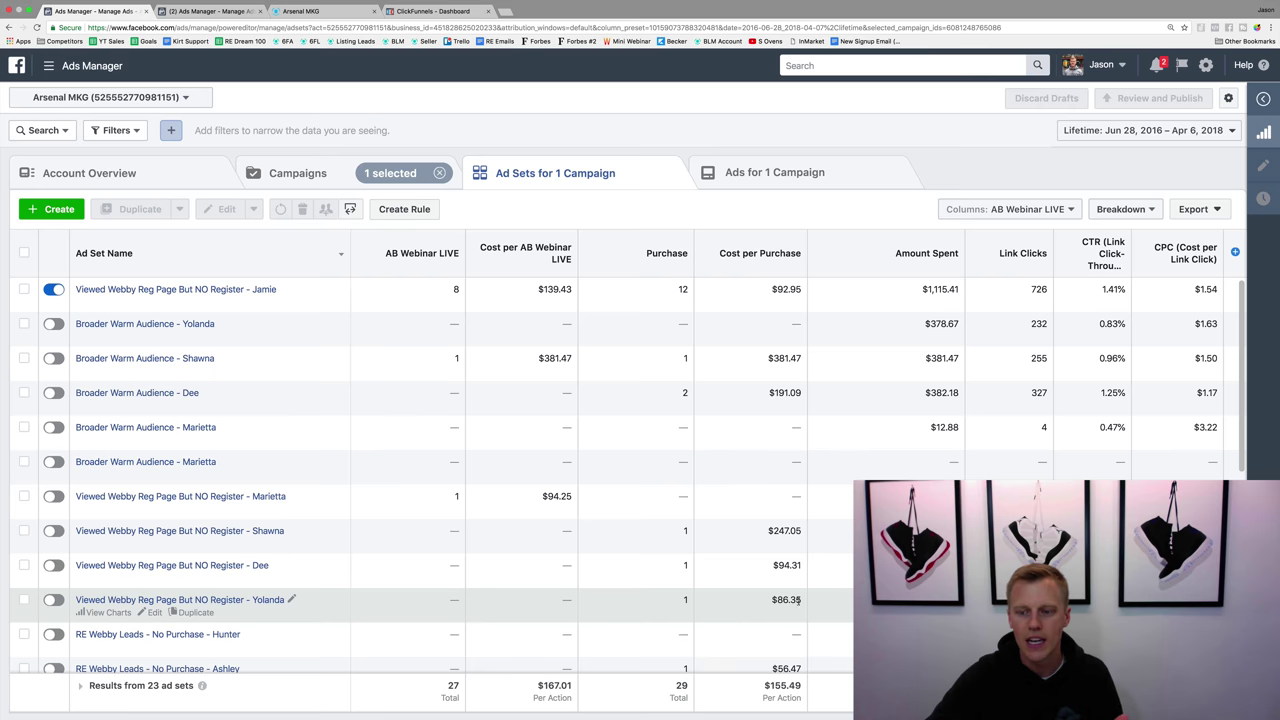
{"action": "scroll", "coordinate": [798, 600], "scroll_direction": "down", "scroll_amount": 3}
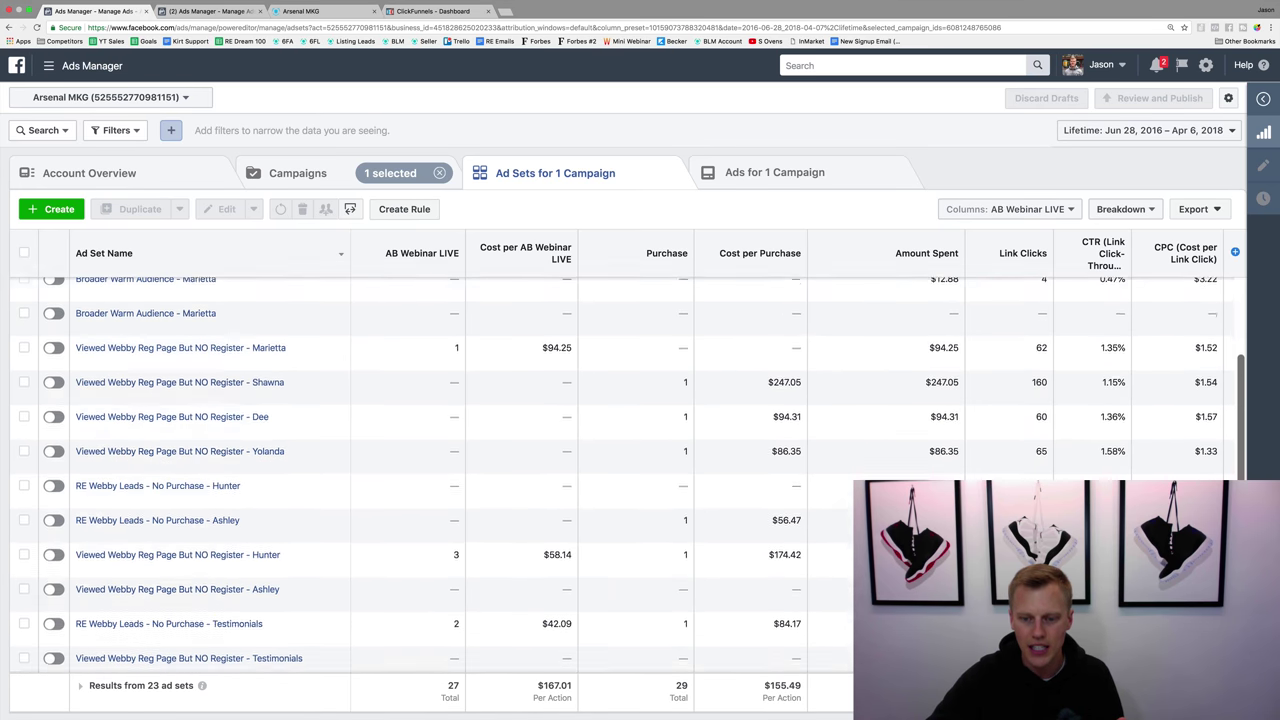
{"action": "scroll", "coordinate": [700, 535], "scroll_direction": "down", "scroll_amount": 1}
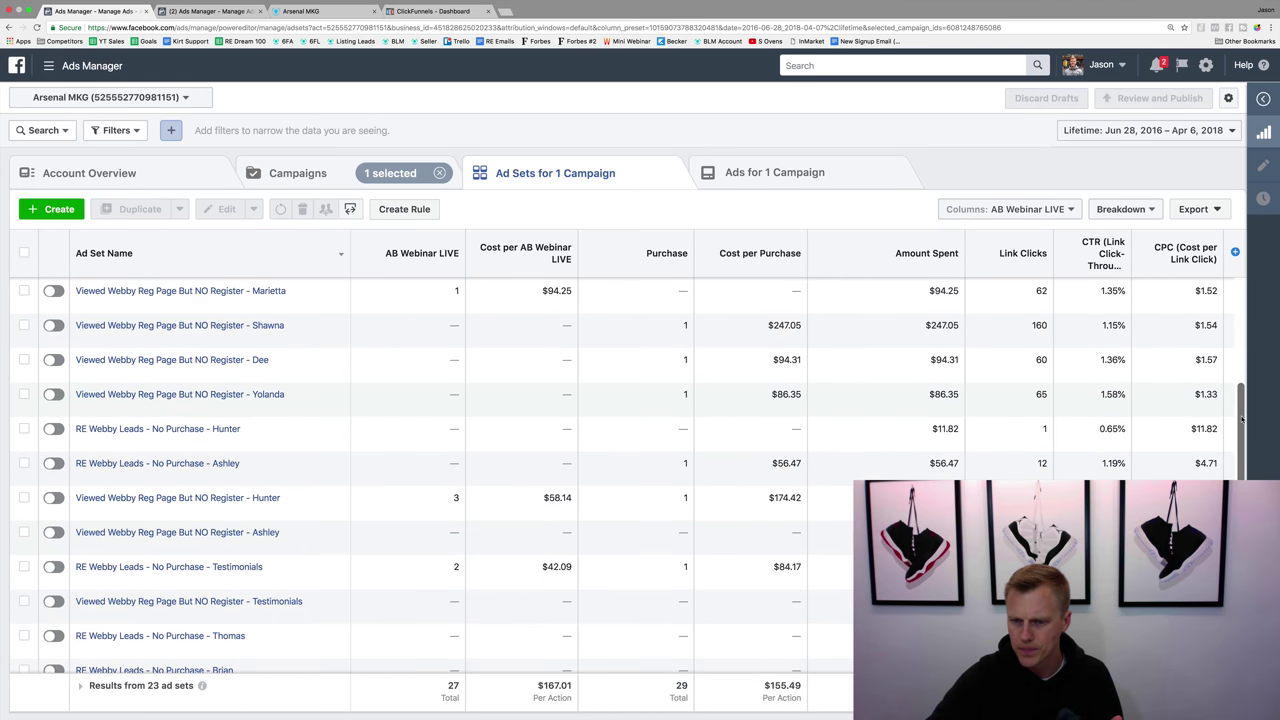
{"action": "left_click_drag", "start_coordinate": [1242, 420], "coordinate": [1240, 476]}
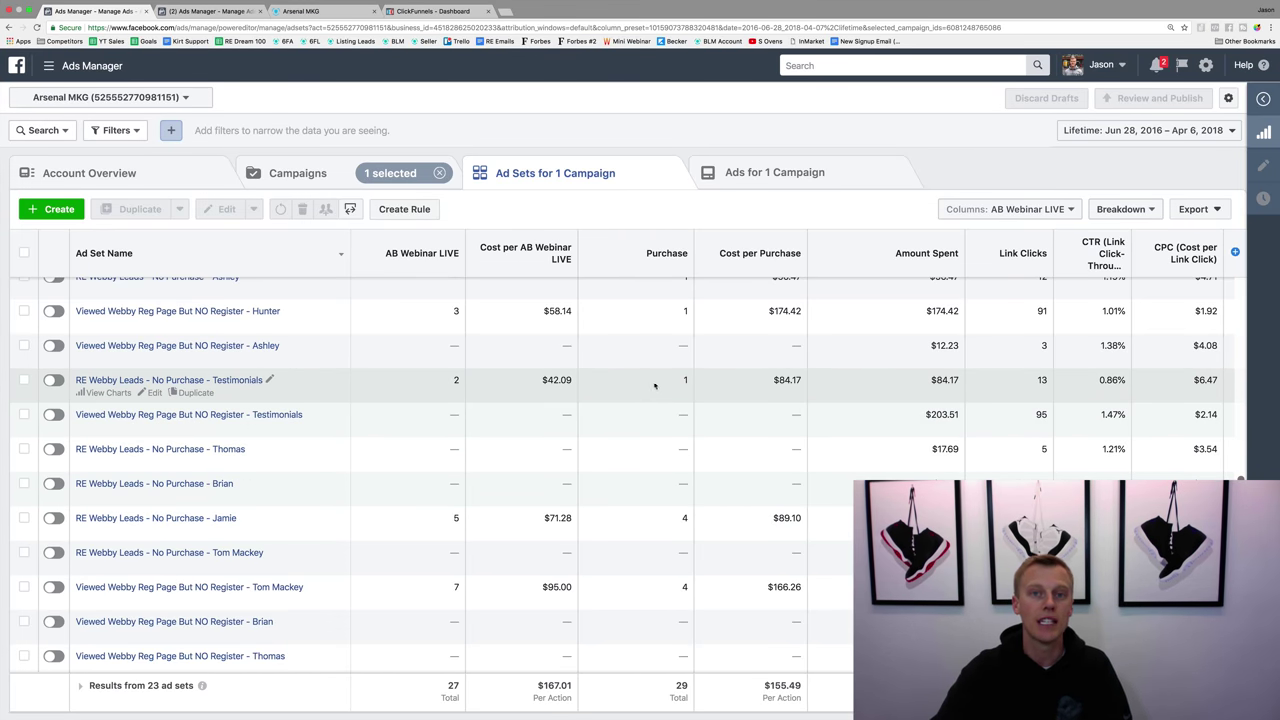
{"action": "mouse_move", "coordinate": [603, 237]}
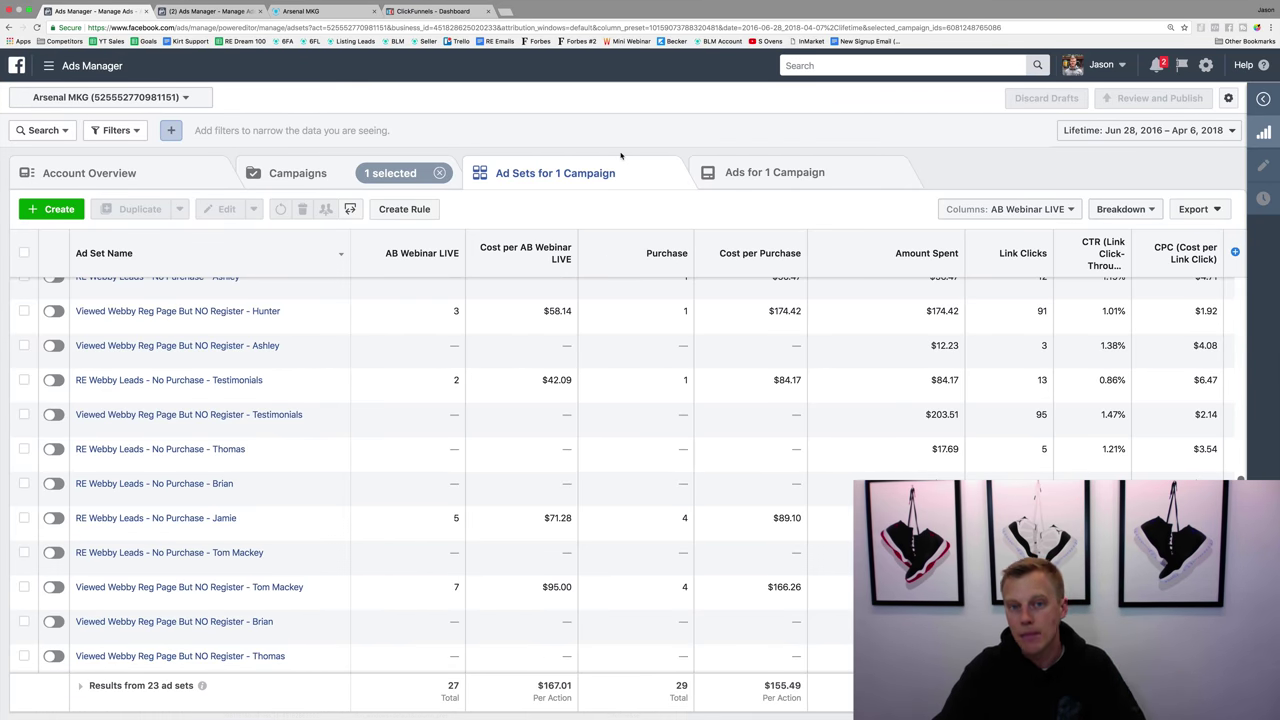
Switch to the personal ad account's Ads Manager, close the other ad account's page, and search for "pixel" to open Pixels.
{"action": "left_click", "coordinate": [190, 12]}
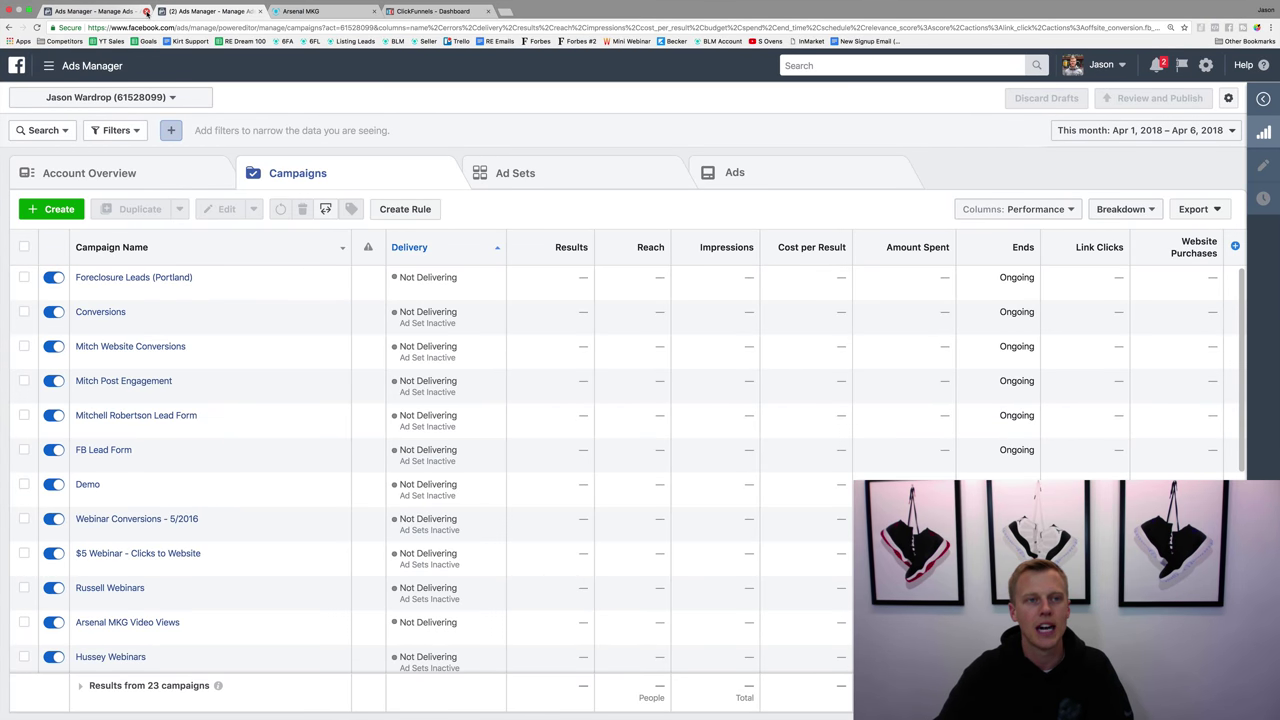
{"action": "left_click", "coordinate": [146, 11]}
{"action": "left_click", "coordinate": [37, 27]}
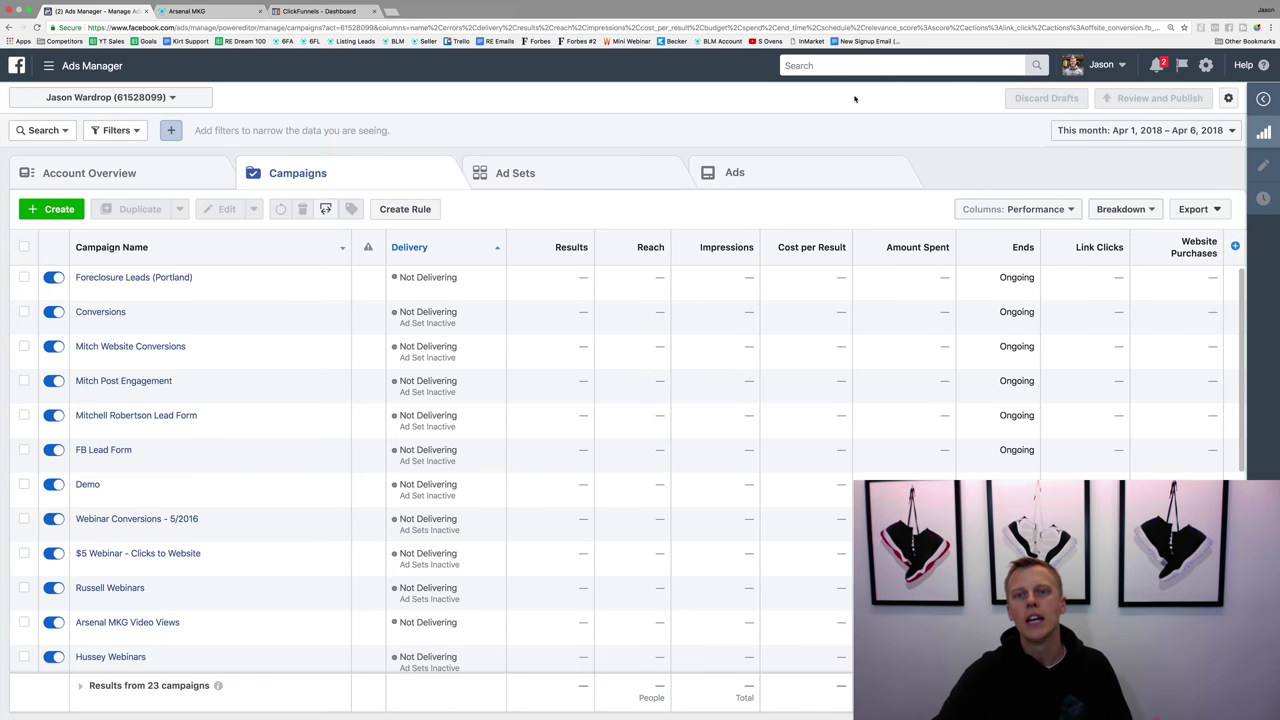
{"action": "left_click", "coordinate": [837, 67]}
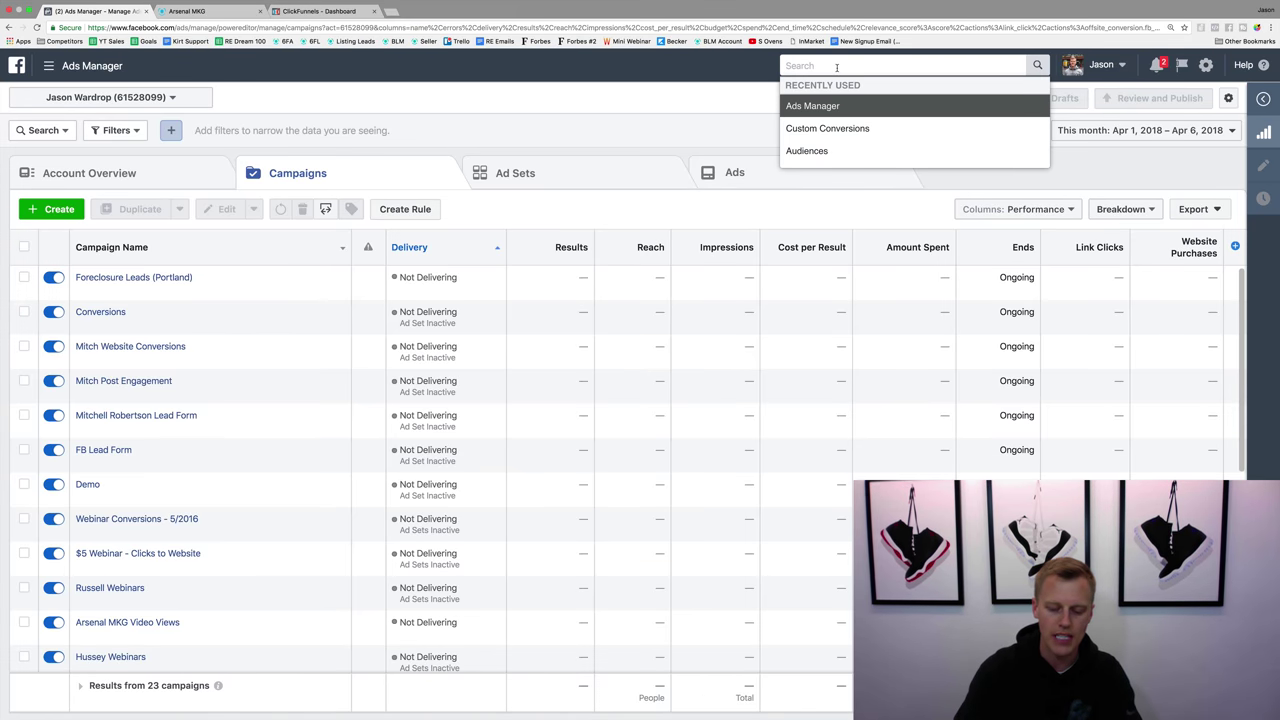
{"action": "type", "text": "pixel"}
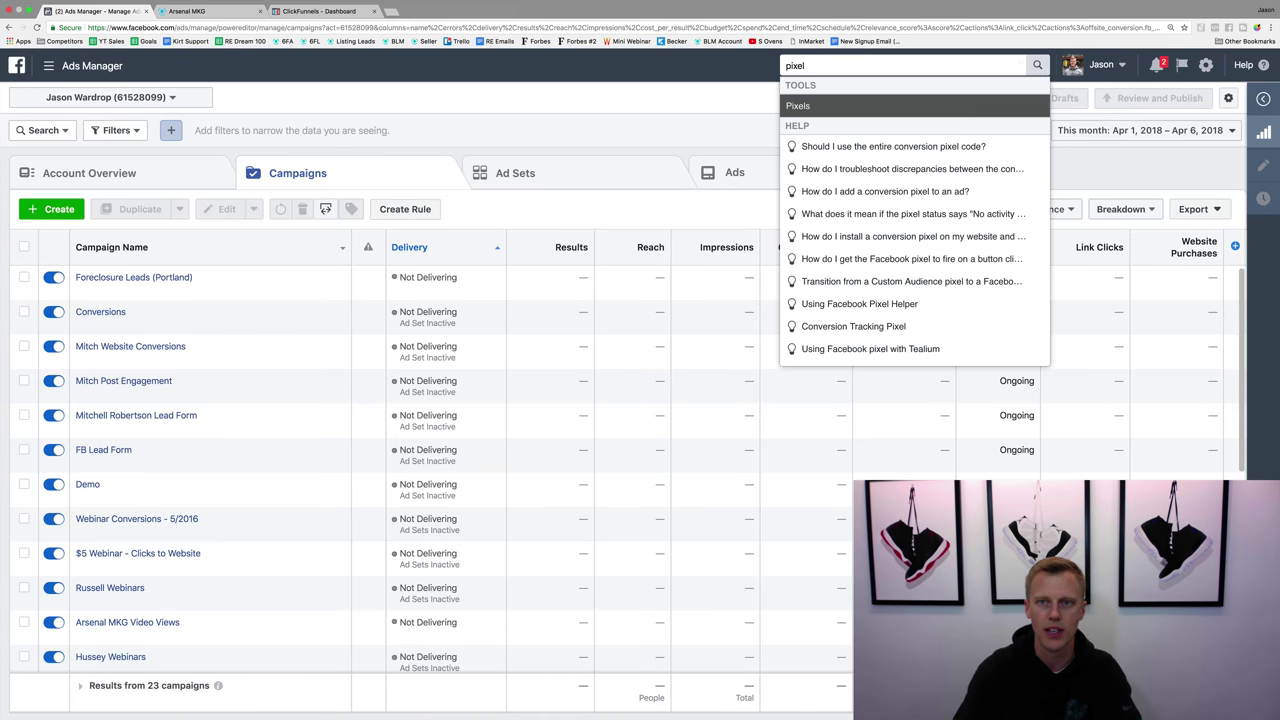
{"action": "key", "text": "Return"}
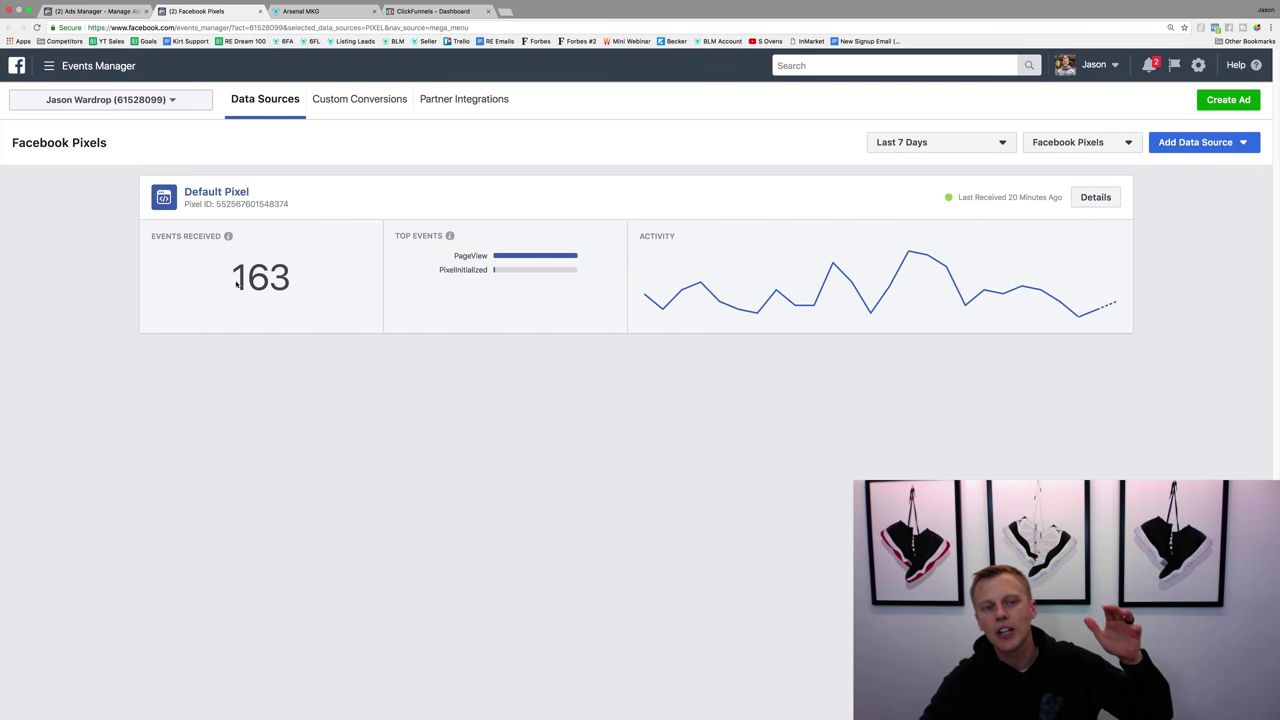
Check the number of events the Default Pixel received over the last 7 days.
{"action": "left_click_drag", "start_coordinate": [223, 297], "coordinate": [297, 282]}
{"action": "left_click", "coordinate": [297, 282]}
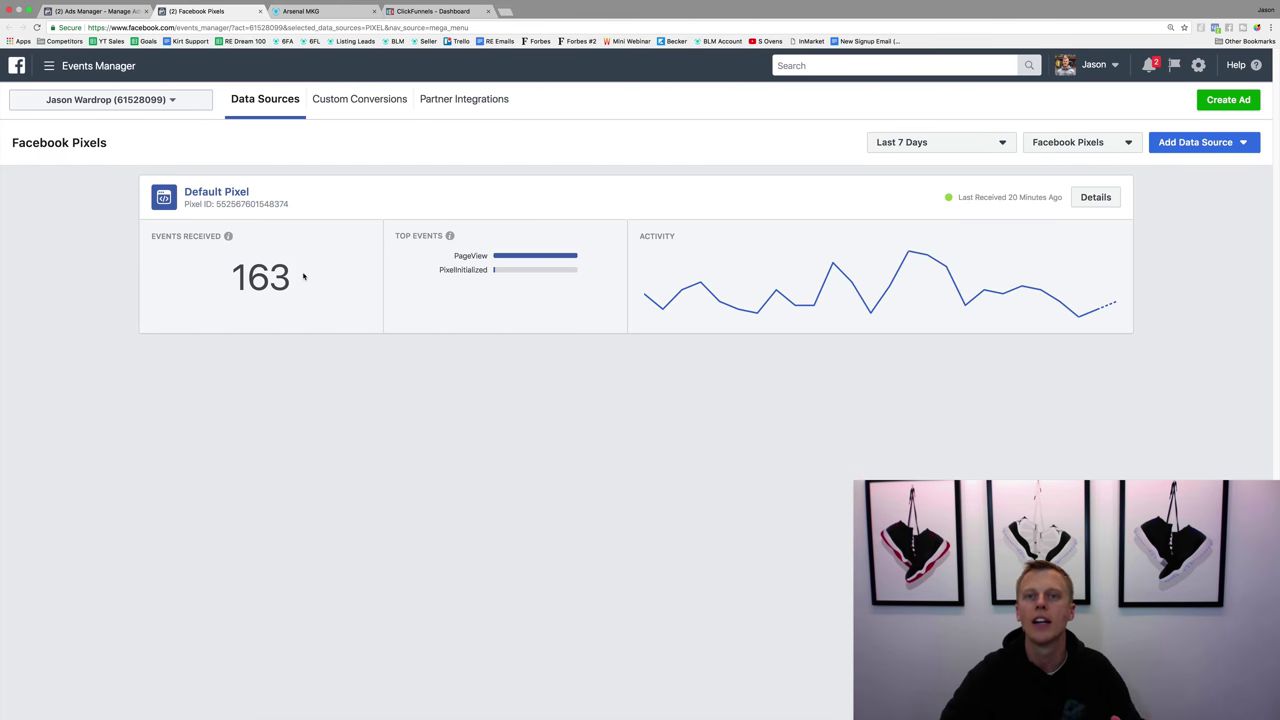
{"action": "left_click_drag", "start_coordinate": [303, 276], "coordinate": [212, 276]}
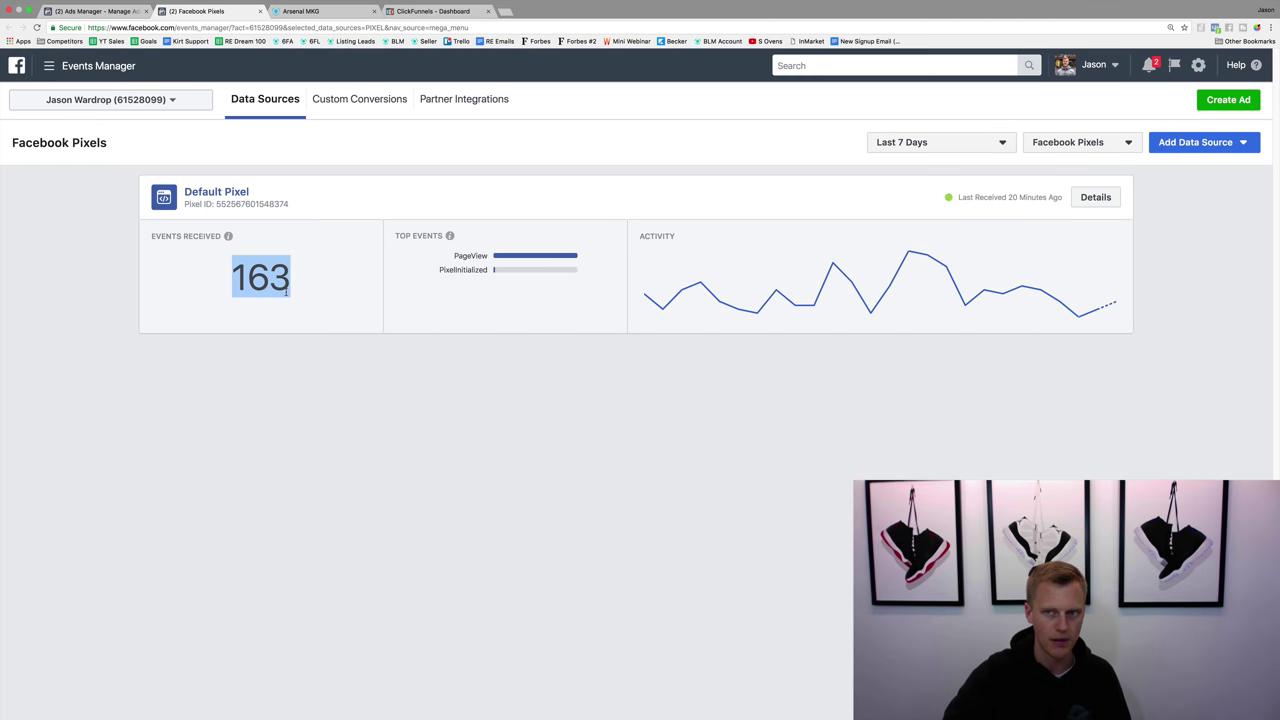
Open the Default Pixel's setup and choose to manually install the code yourself.
{"action": "left_click", "coordinate": [216, 193]}
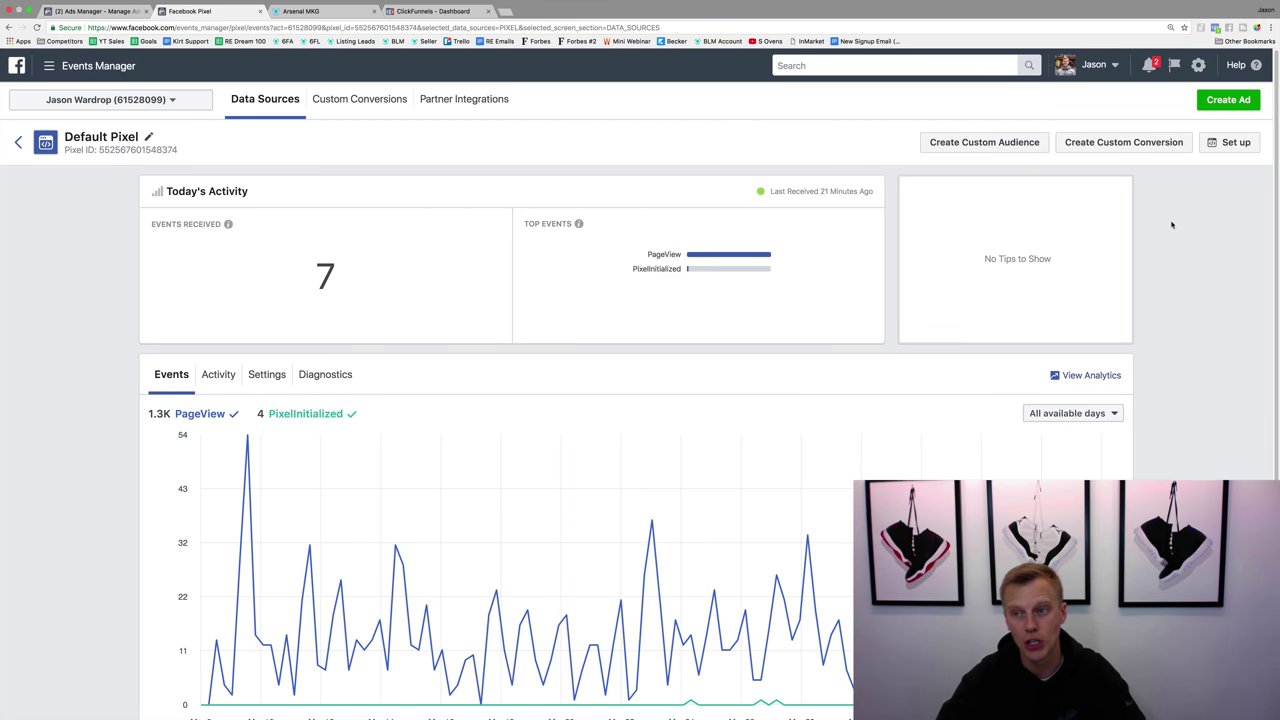
{"action": "left_click", "coordinate": [1227, 145]}
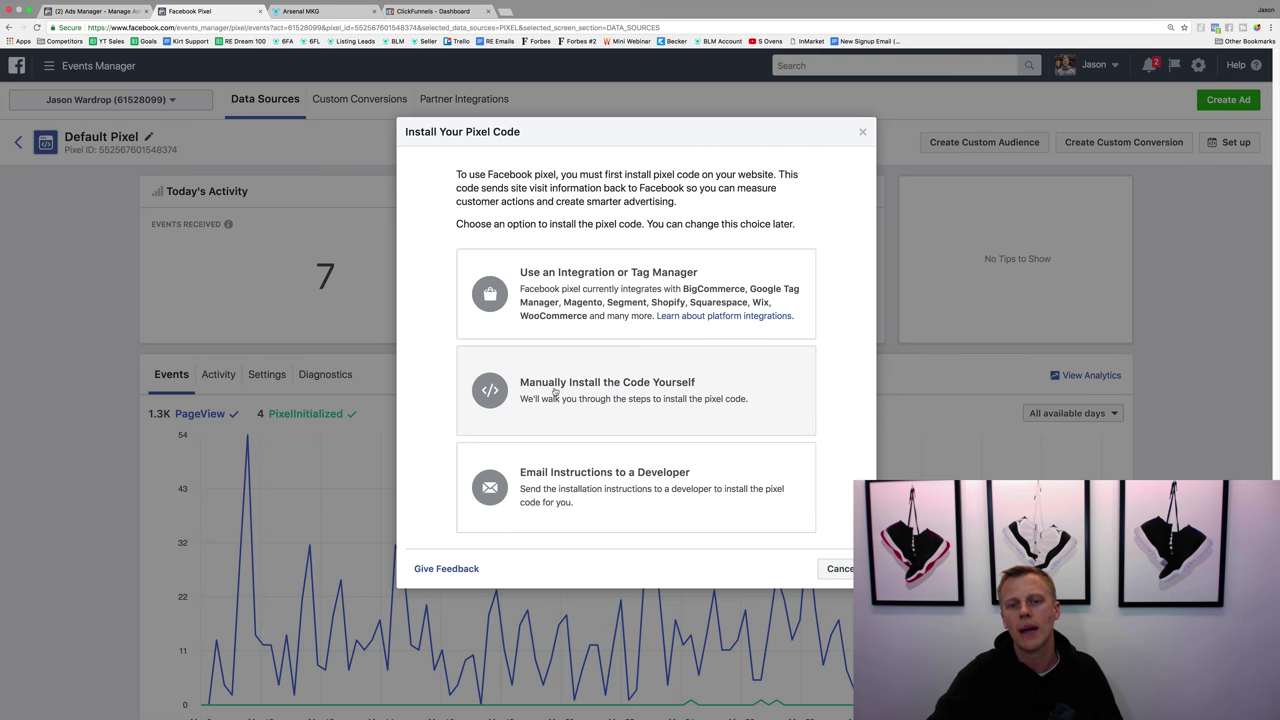
{"action": "left_click", "coordinate": [560, 388]}
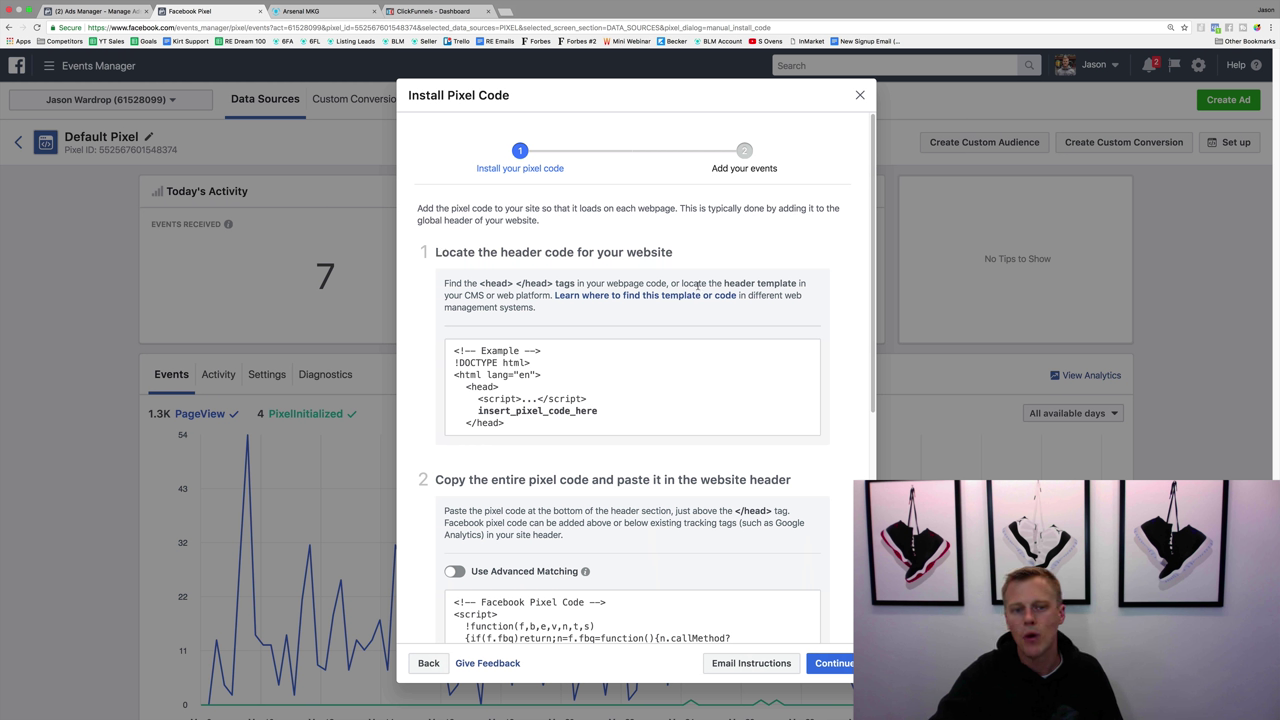
Copy the entire Facebook pixel code from the installation instructions to the clipboard.
{"action": "scroll", "coordinate": [425, 487], "scroll_direction": "down", "scroll_amount": 1}
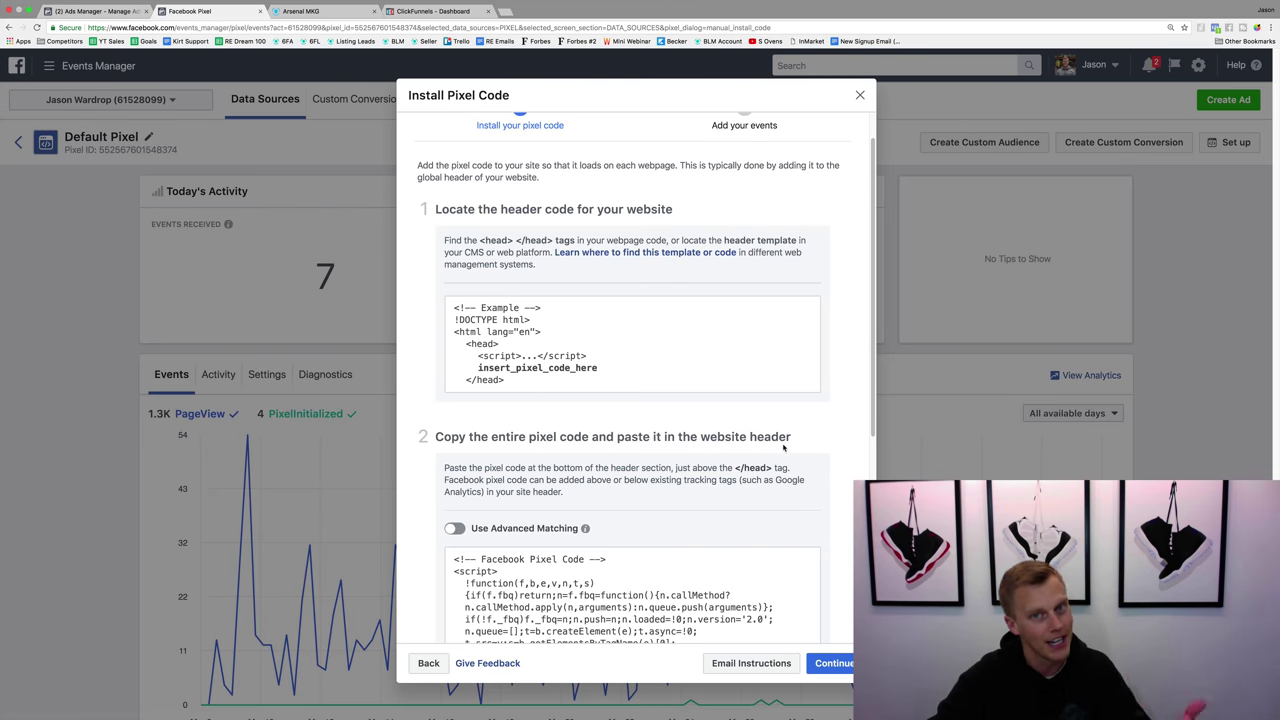
{"action": "scroll", "coordinate": [700, 430], "scroll_direction": "down", "scroll_amount": 3}
{"action": "left_click", "coordinate": [667, 420]}
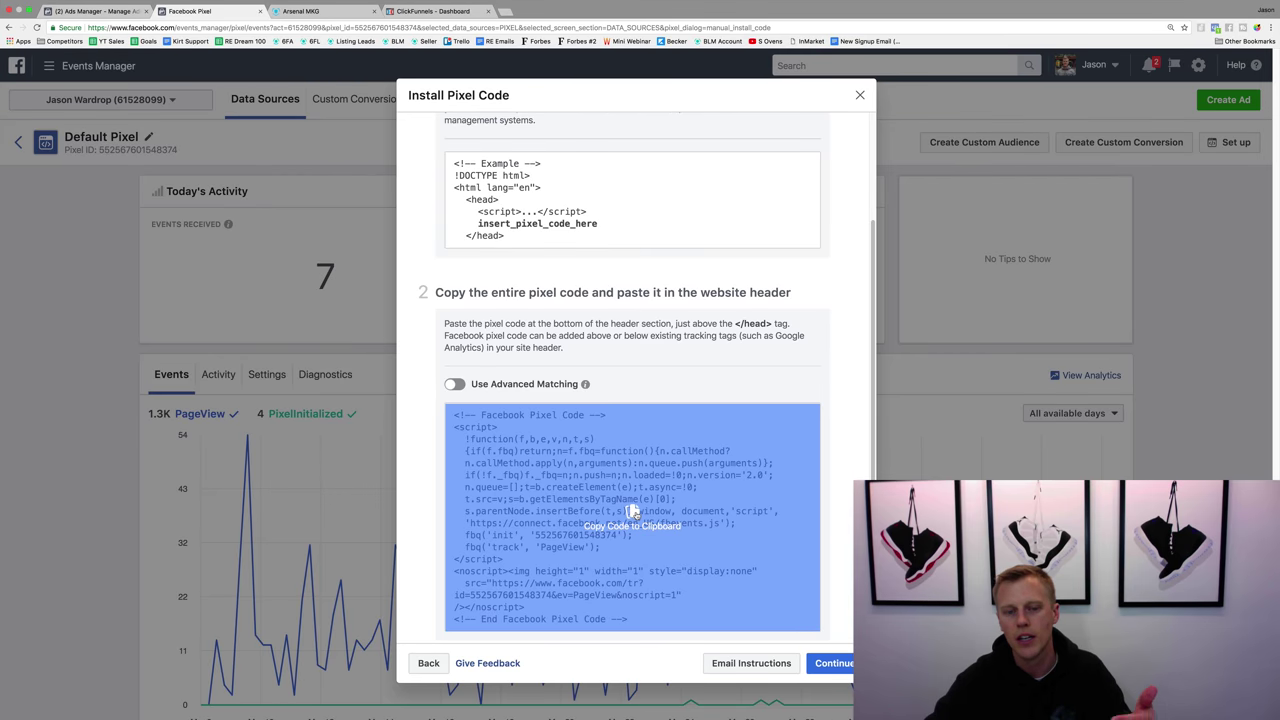
{"action": "left_click", "coordinate": [633, 512]}
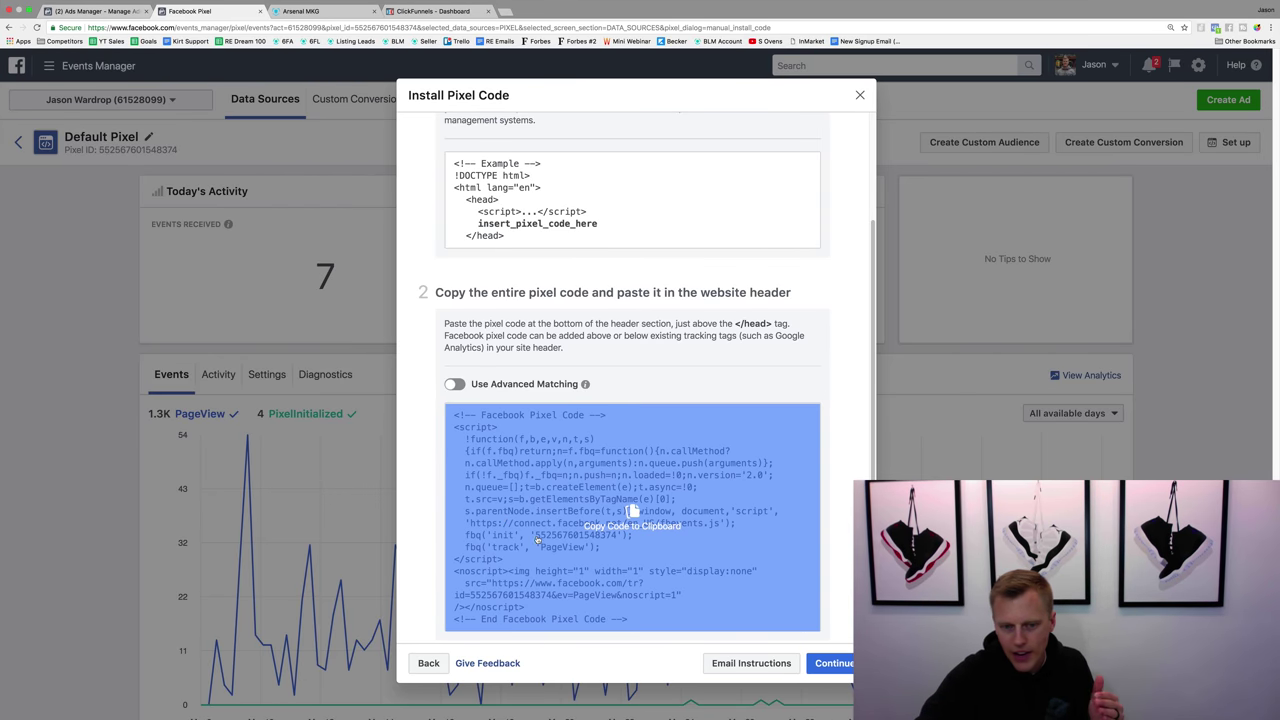
{"action": "scroll", "coordinate": [538, 540], "scroll_direction": "down", "scroll_amount": 1}
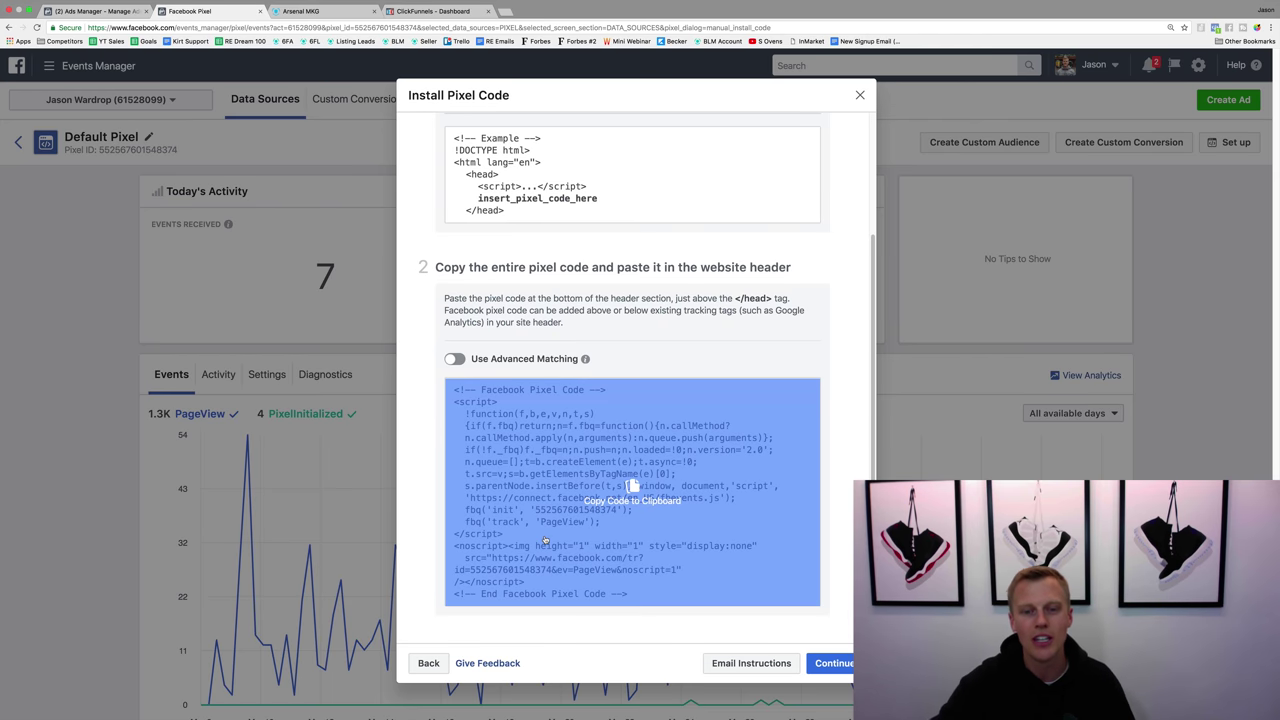
{"action": "left_click", "coordinate": [616, 495]}
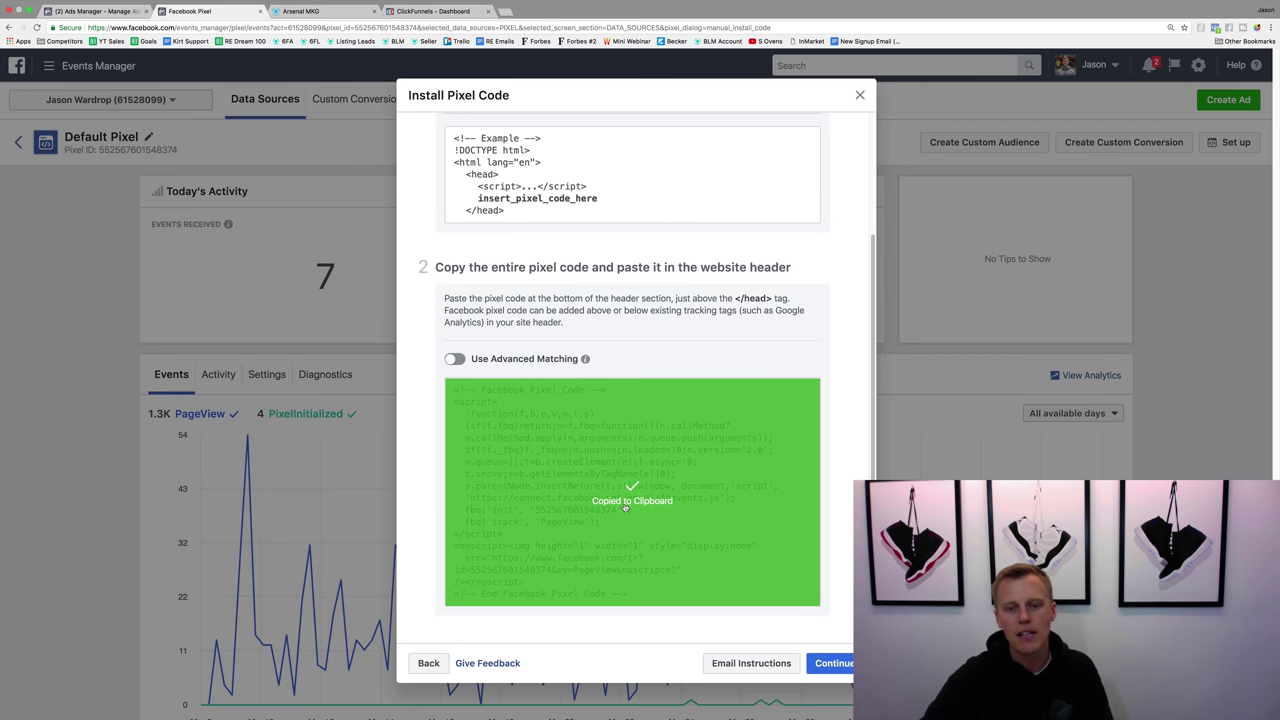
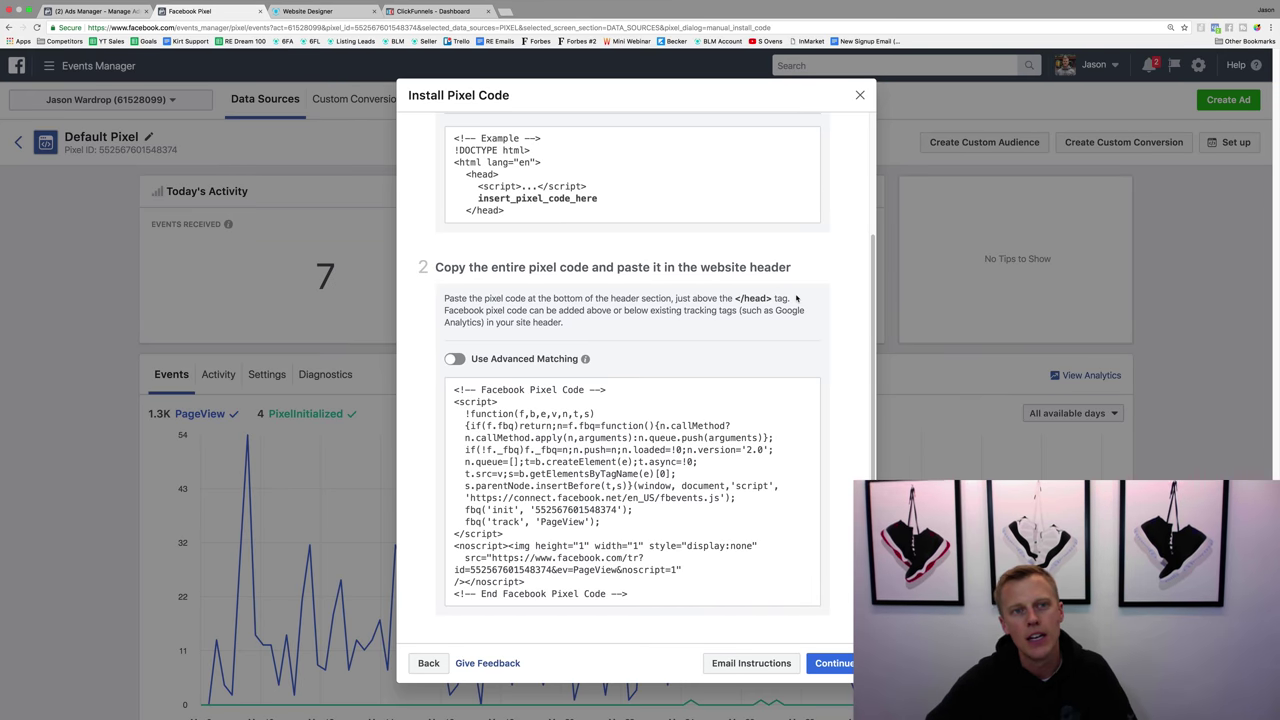
Switch to the Website Designer and paste the pixel code as the landing page's Header Tracking Code in the advanced page settings.
{"action": "left_click", "coordinate": [307, 11]}
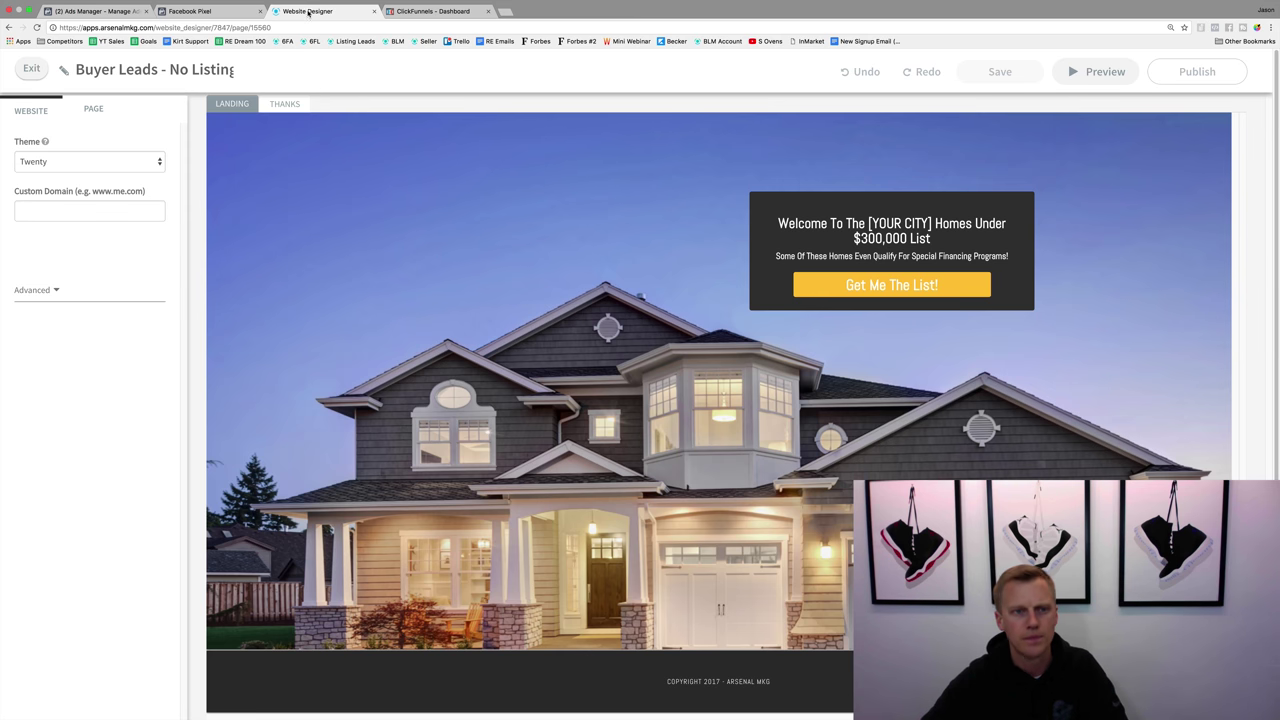
{"action": "left_click", "coordinate": [99, 112]}
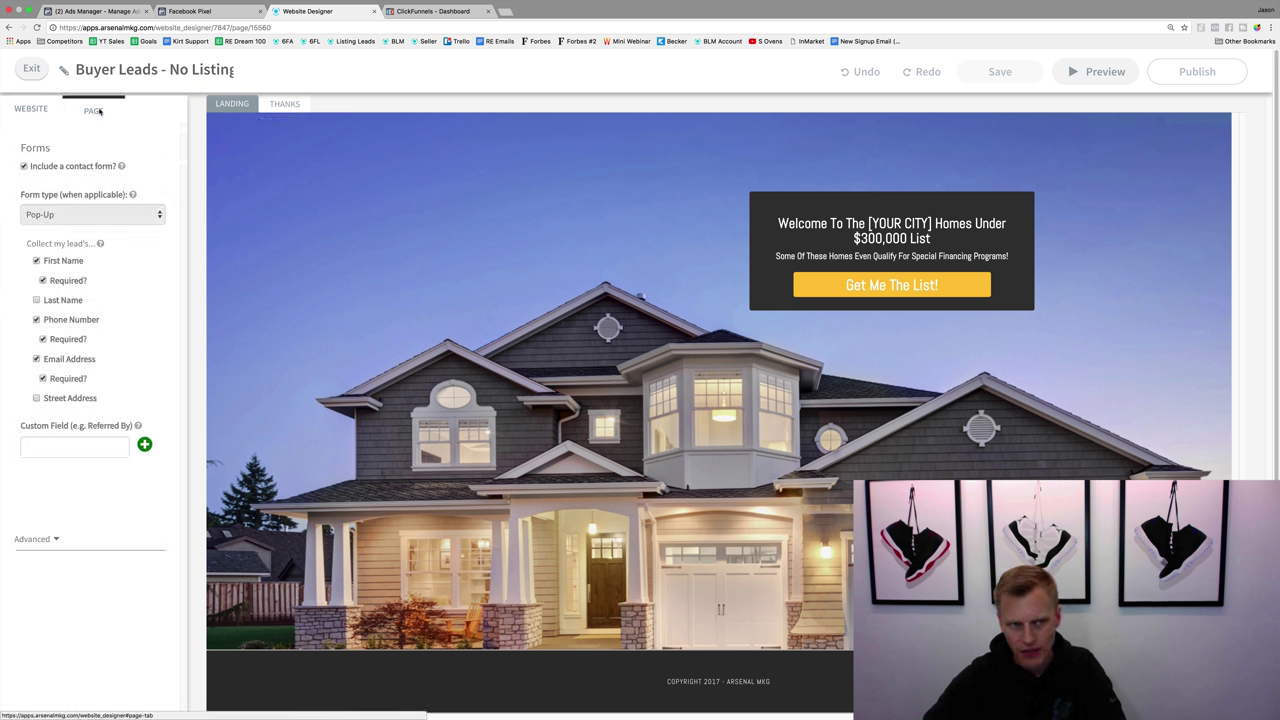
{"action": "left_click", "coordinate": [50, 540]}
{"action": "scroll", "coordinate": [115, 484], "scroll_direction": "down", "scroll_amount": 1}
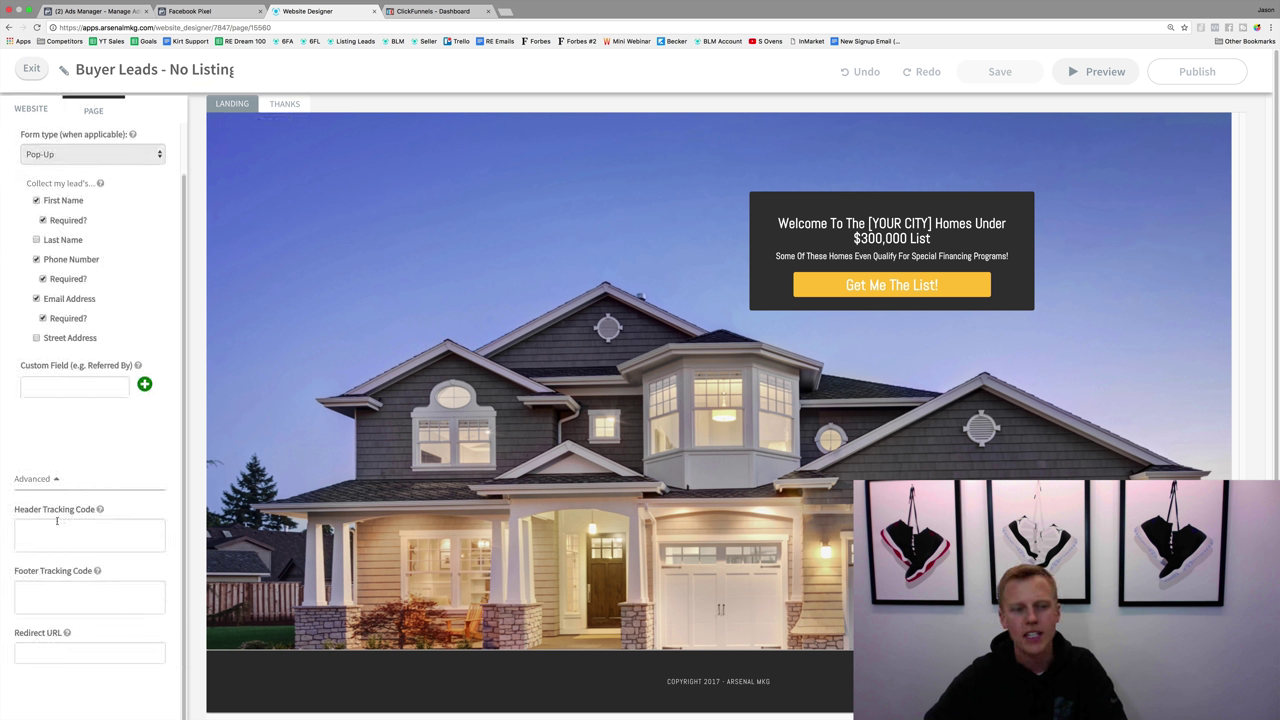
{"action": "left_click_drag", "start_coordinate": [17, 512], "coordinate": [100, 512]}
{"action": "left_click", "coordinate": [98, 520]}
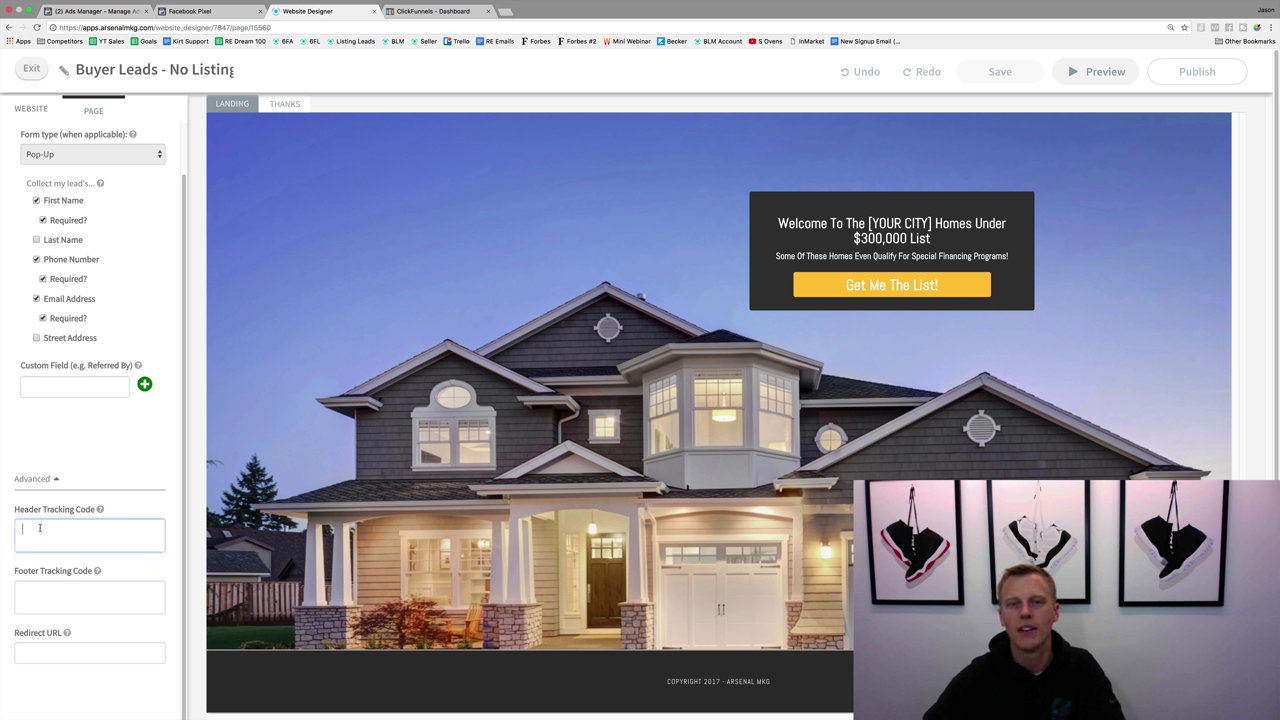
{"action": "key", "text": "super+v"}
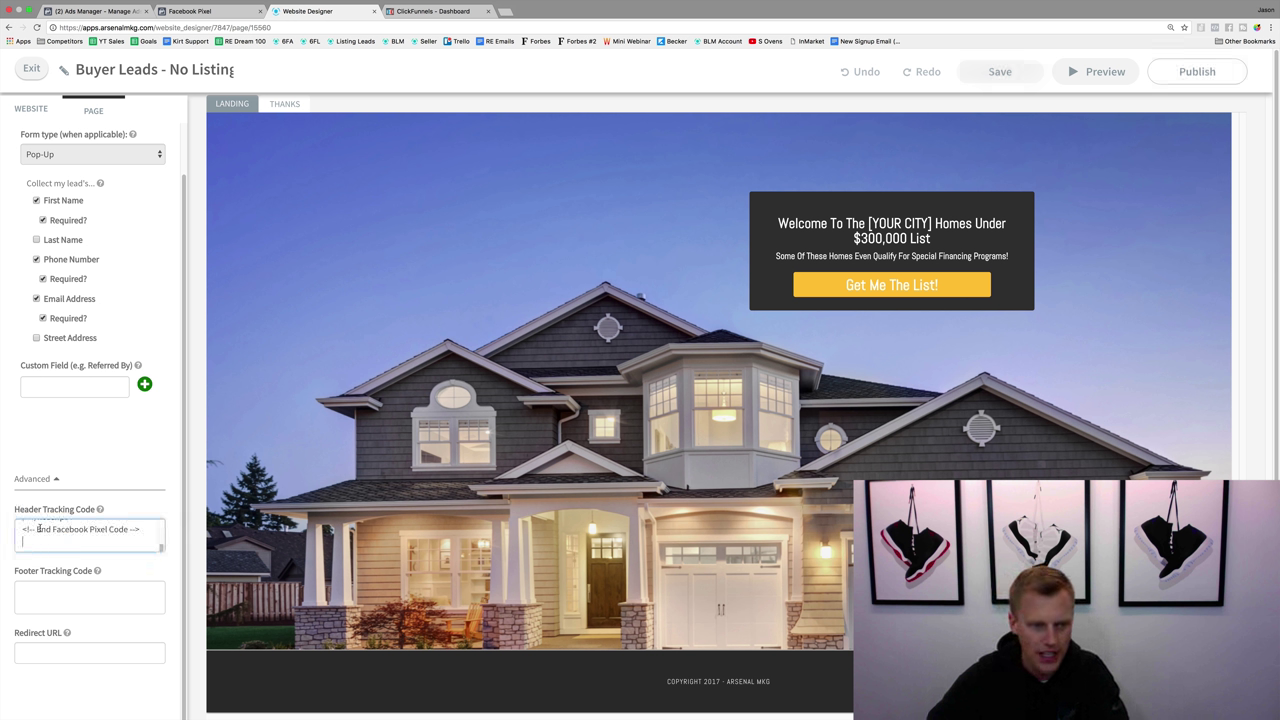
Paste the pixel code as the Thanks page's Header Tracking Code and publish the Buyer Leads website.
{"action": "left_click", "coordinate": [285, 104]}
{"action": "left_click", "coordinate": [97, 110]}
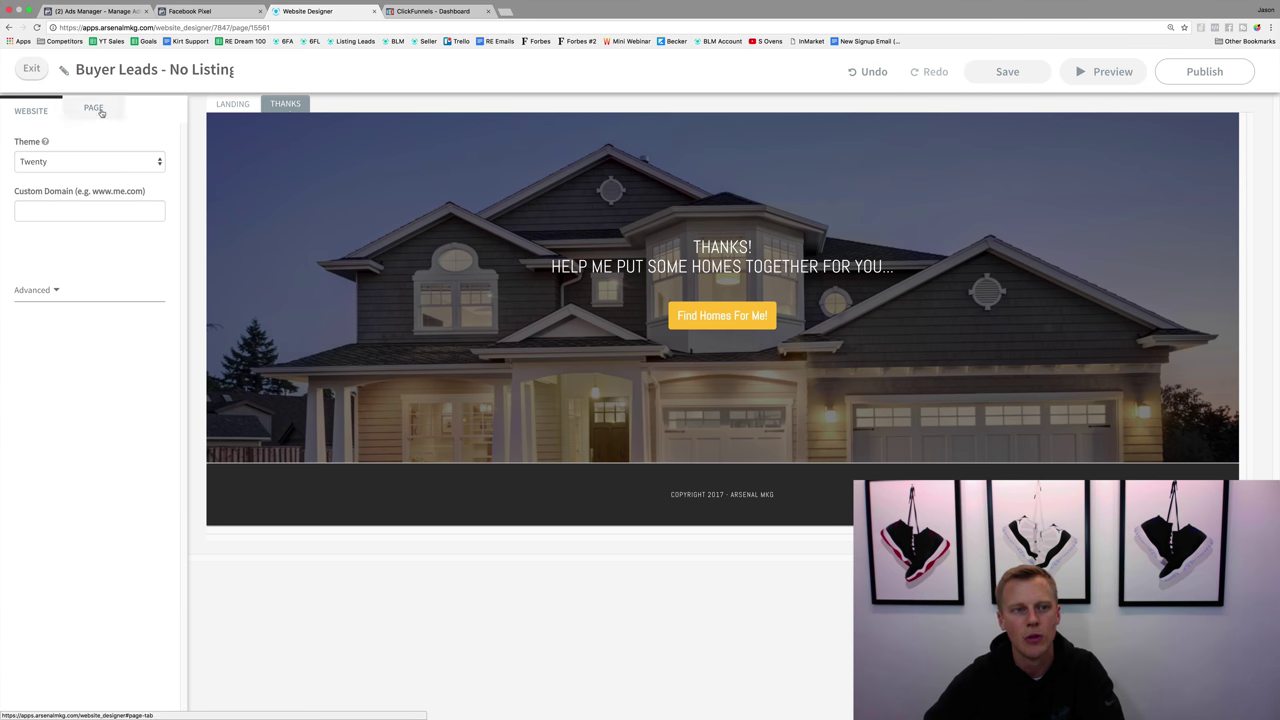
{"action": "left_click", "coordinate": [54, 305]}
{"action": "key", "text": "super+v"}
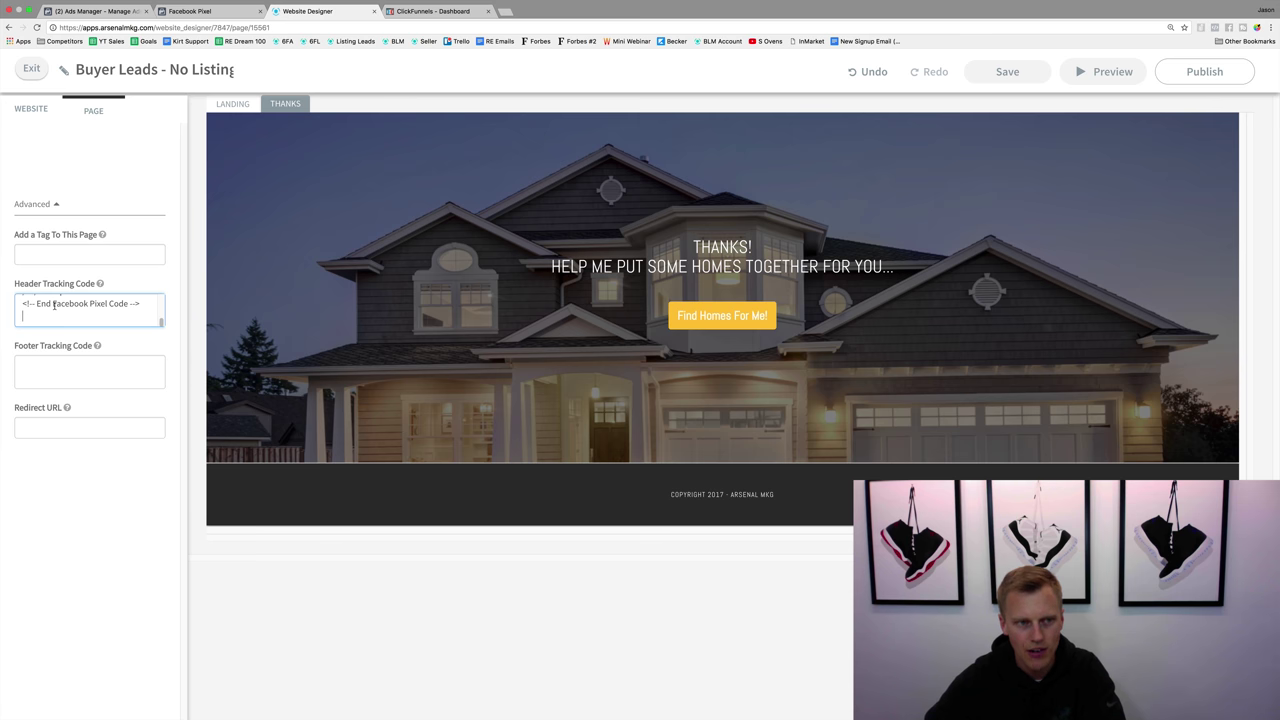
{"action": "left_click", "coordinate": [1198, 74]}
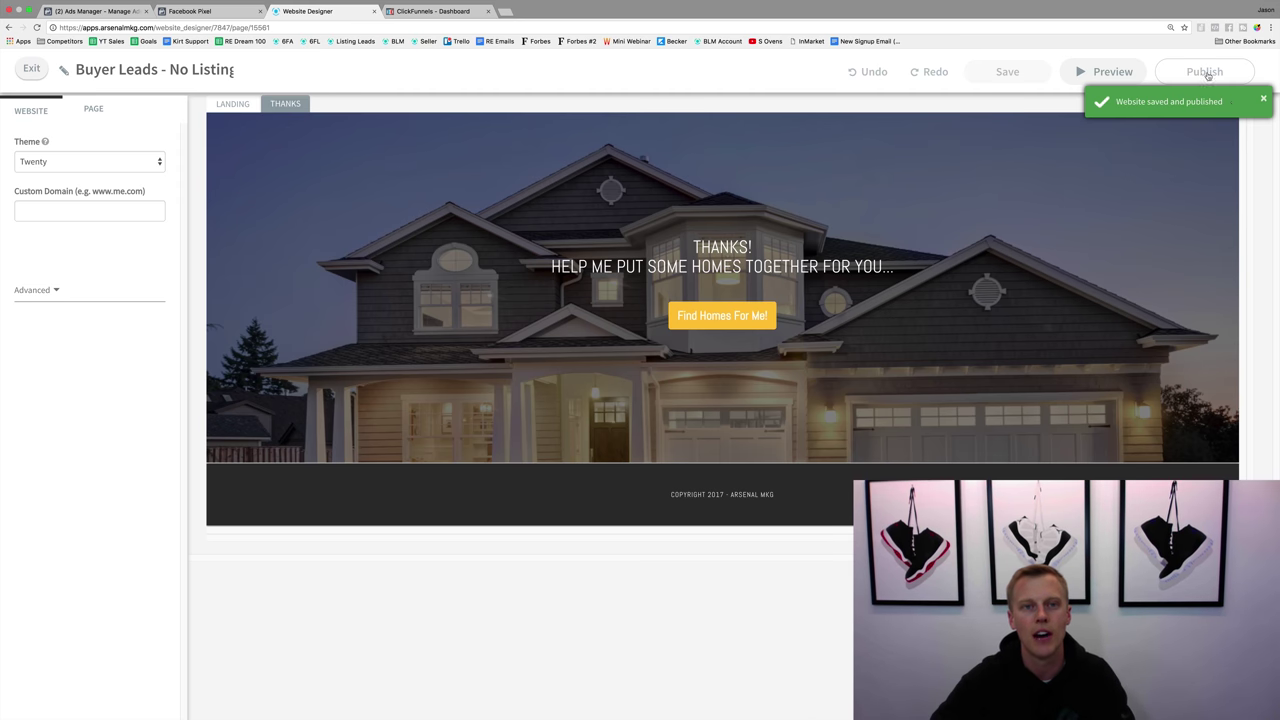
Switch to ClickFunnels and open the Testimonials funnel from the list of all funnels.
{"action": "left_click", "coordinate": [435, 21]}
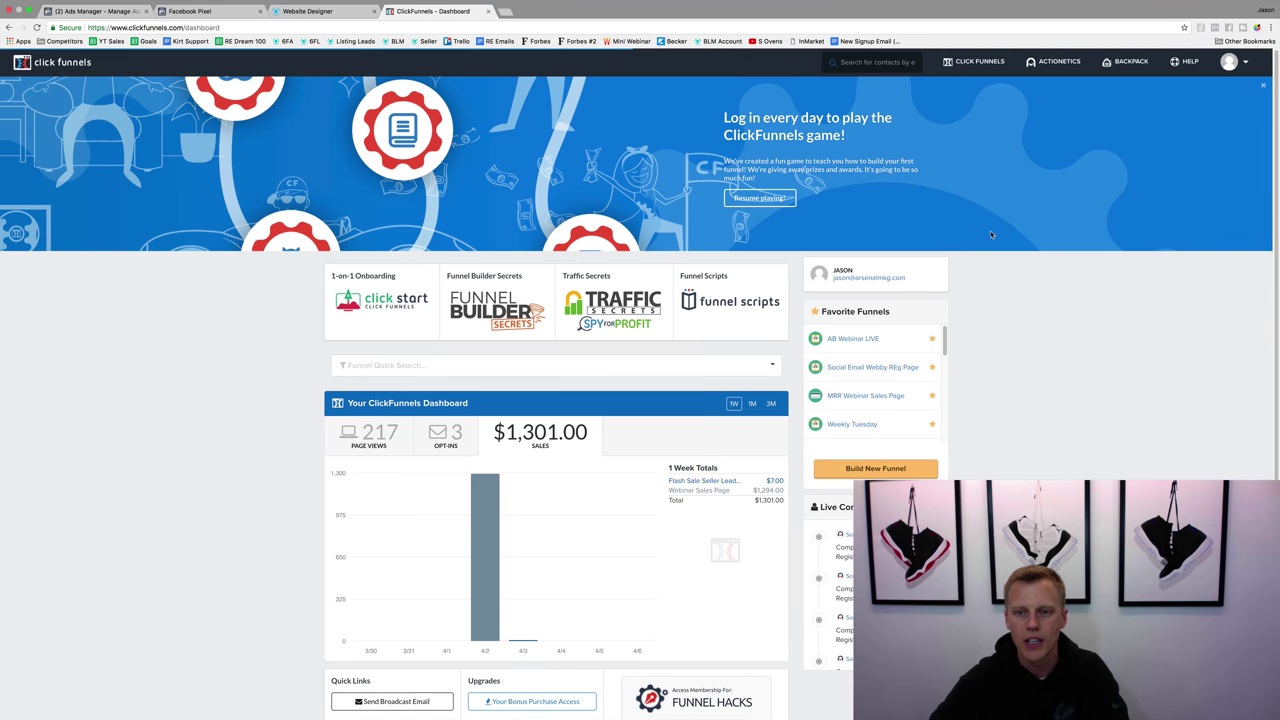
{"action": "left_click", "coordinate": [976, 88]}
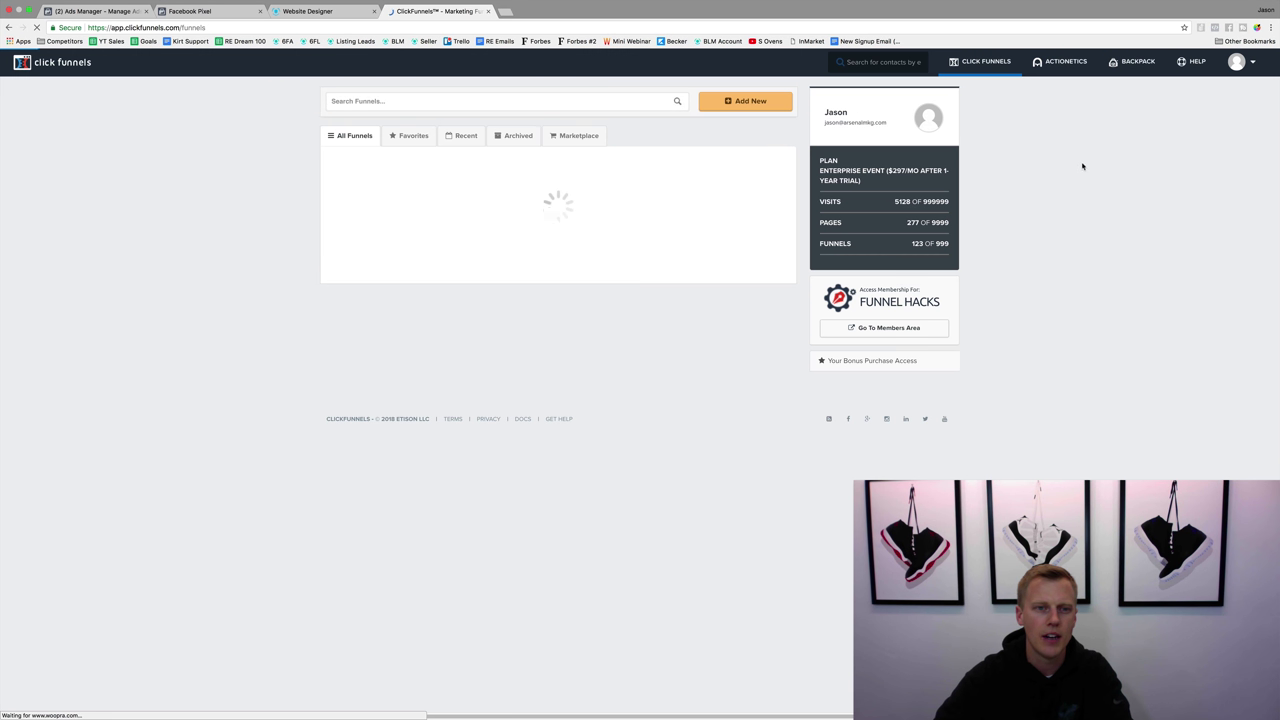
{"action": "scroll", "coordinate": [220, 394], "scroll_direction": "down", "scroll_amount": 3}
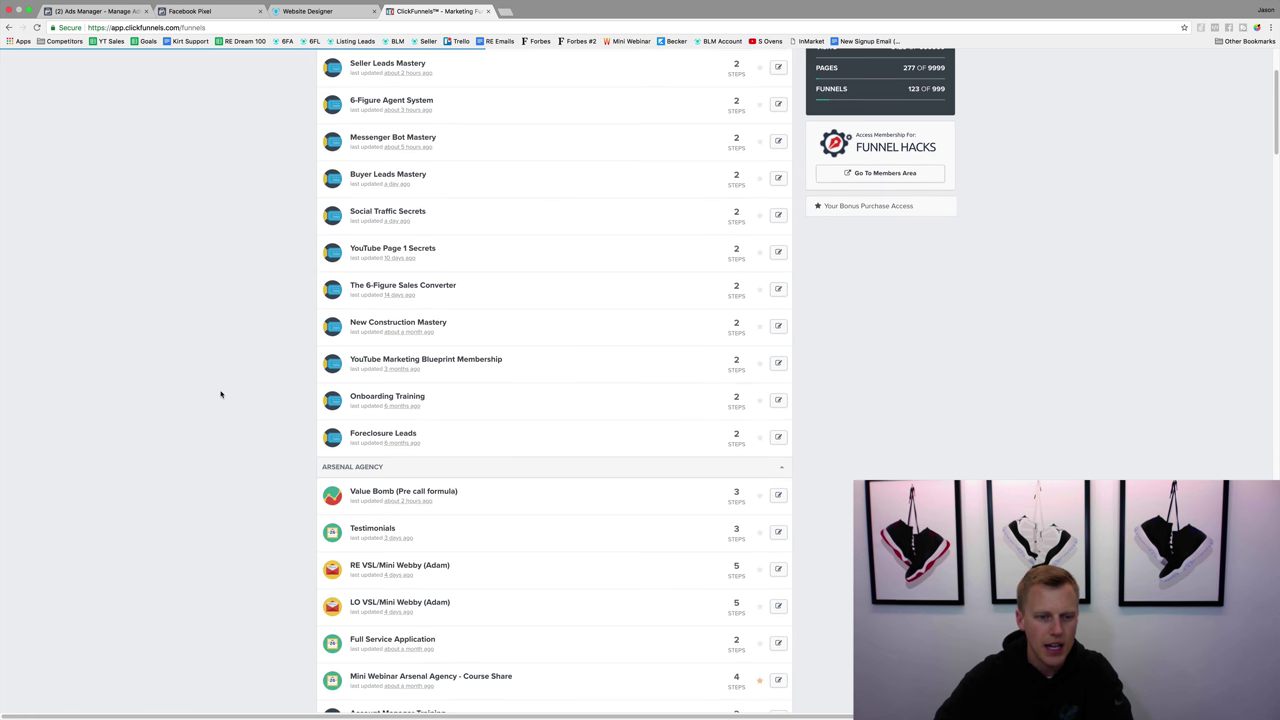
{"action": "left_click", "coordinate": [372, 394]}
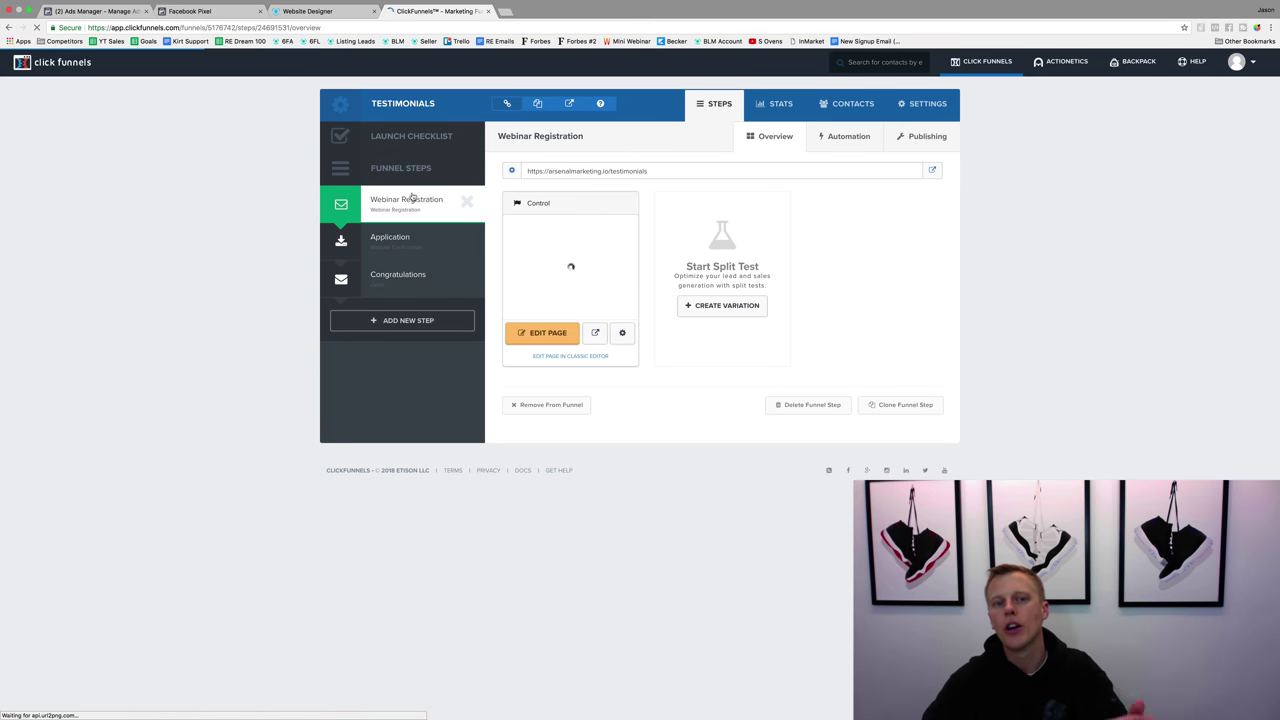
{"action": "mouse_move", "coordinate": [412, 200]}
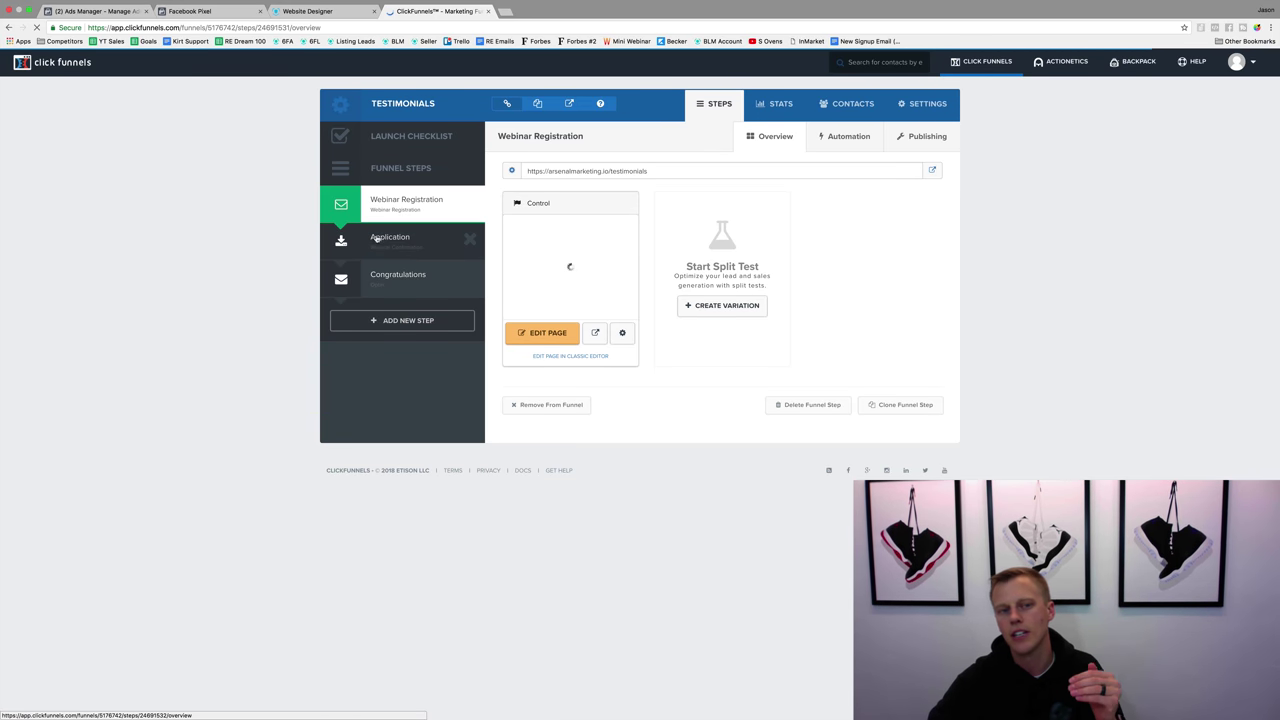
Open the Testimonials funnel's settings, enlarge the Head Tracking Code field and examine the Facebook pixel code it contains.
{"action": "left_click", "coordinate": [924, 104]}
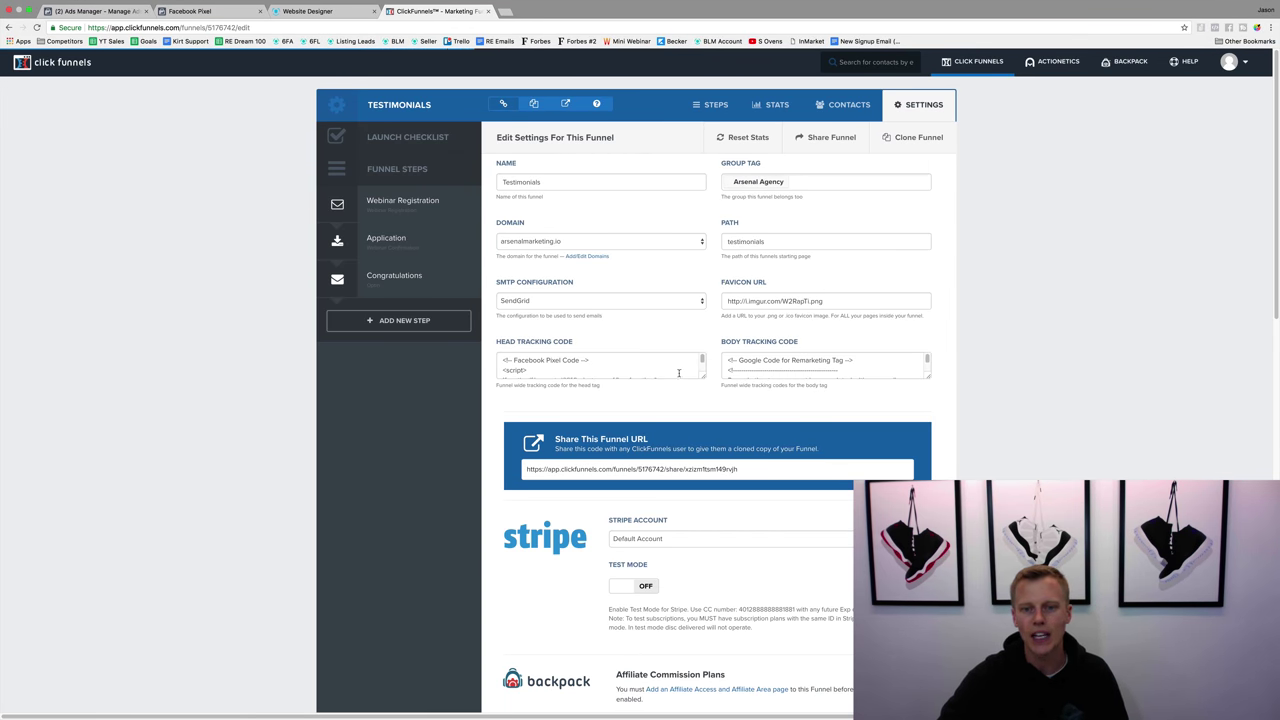
{"action": "left_click_drag", "start_coordinate": [703, 378], "coordinate": [715, 607]}
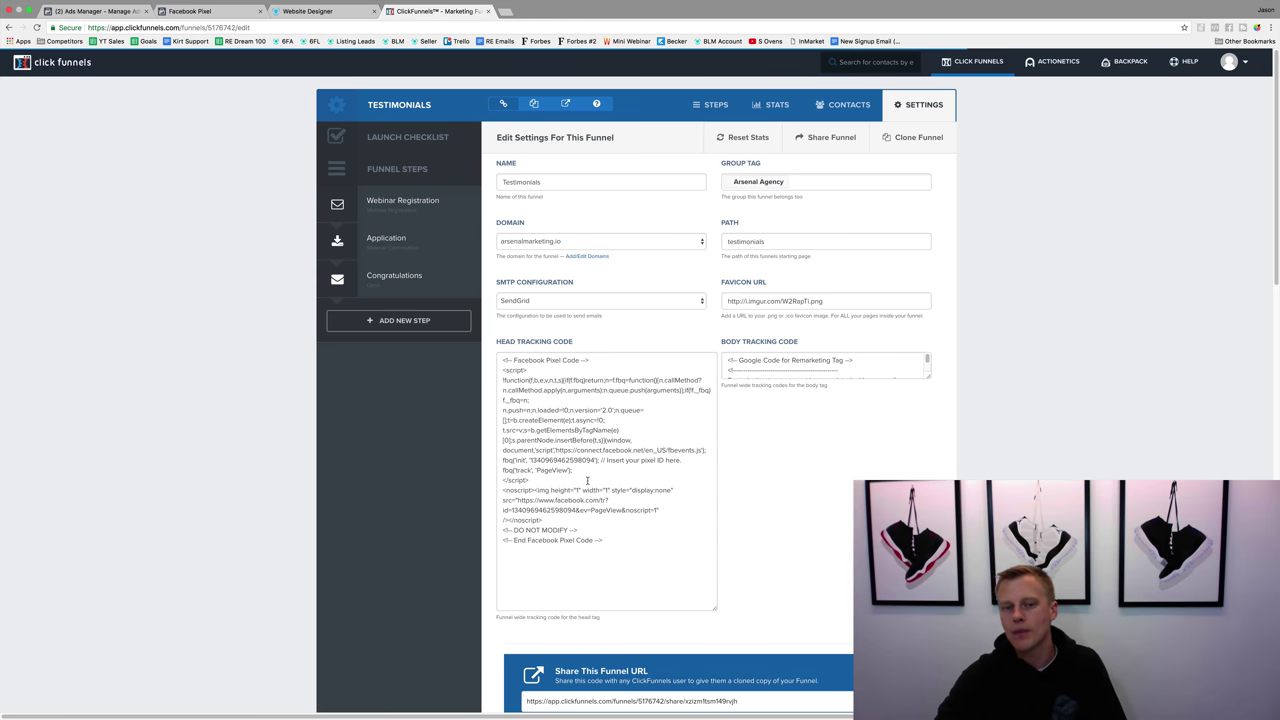
{"action": "left_click_drag", "start_coordinate": [611, 543], "coordinate": [499, 347]}
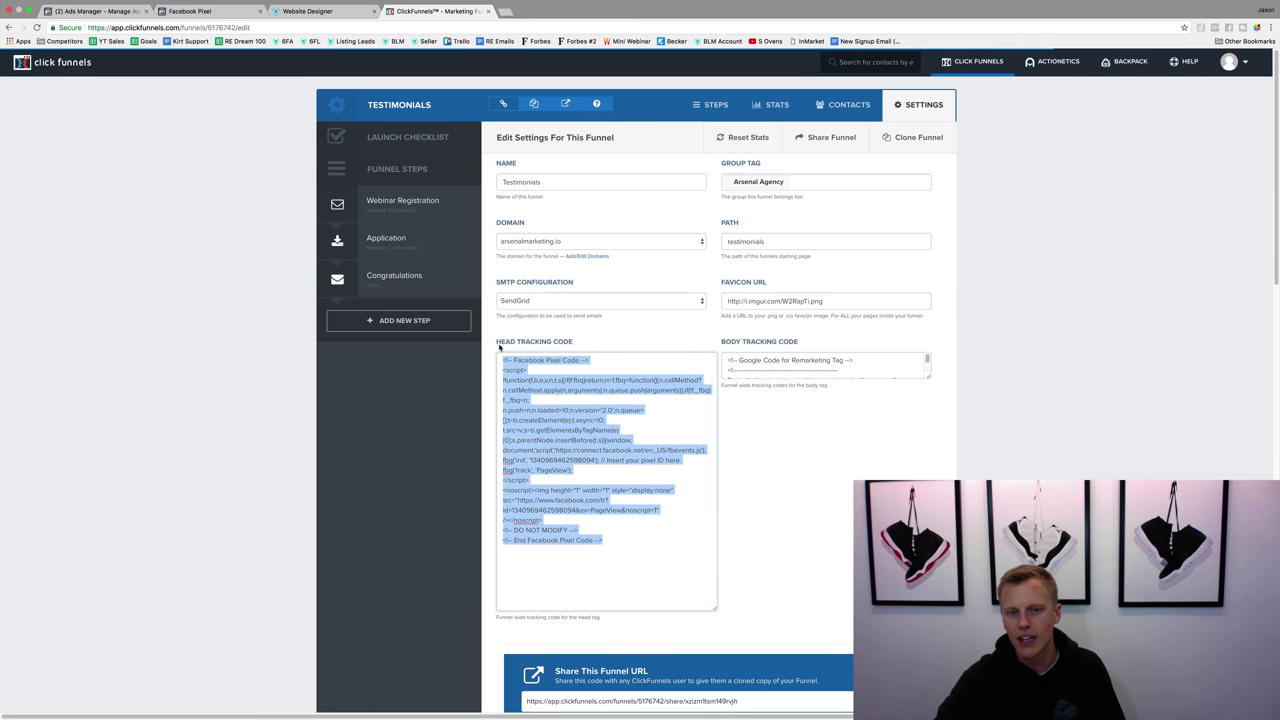
Try adding the copied Facebook pixel code a few lines below the existing code in the Head Tracking Code field.
{"action": "left_click", "coordinate": [633, 554]}
{"action": "key", "text": "Return"}
{"action": "key", "text": "Return"}
{"action": "key", "text": "Return"}
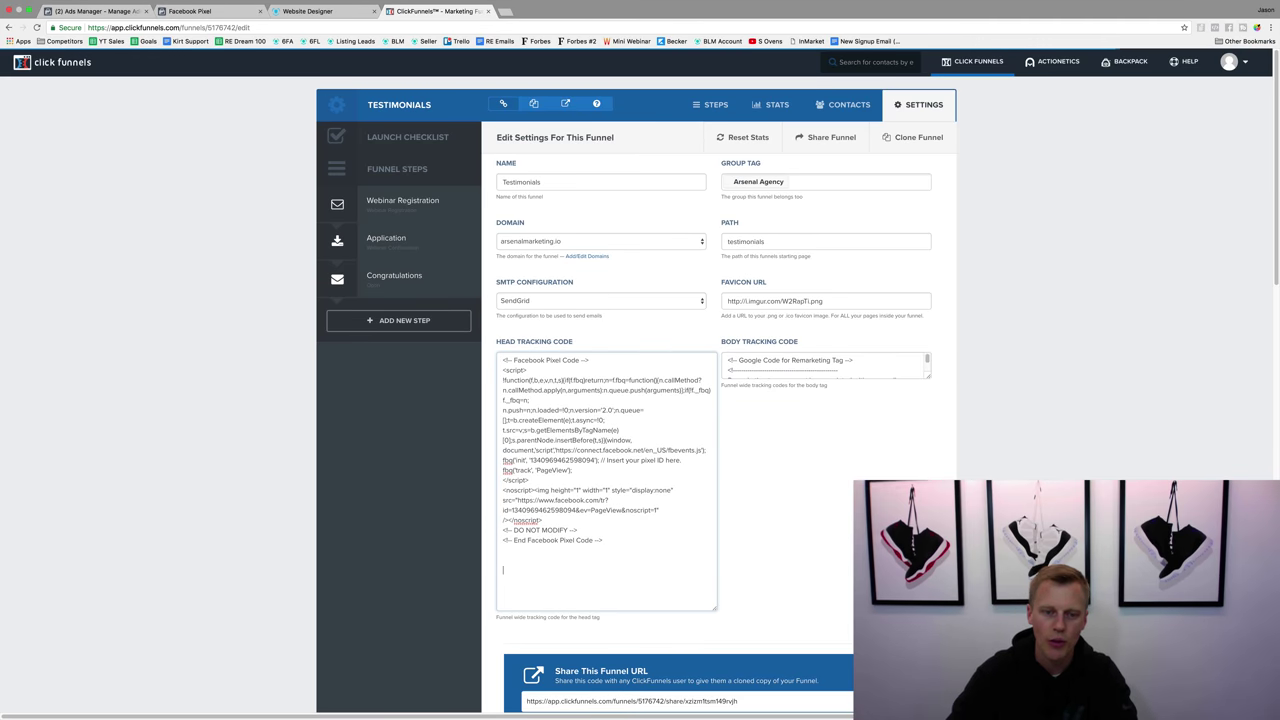
{"action": "key", "text": "super+v"}
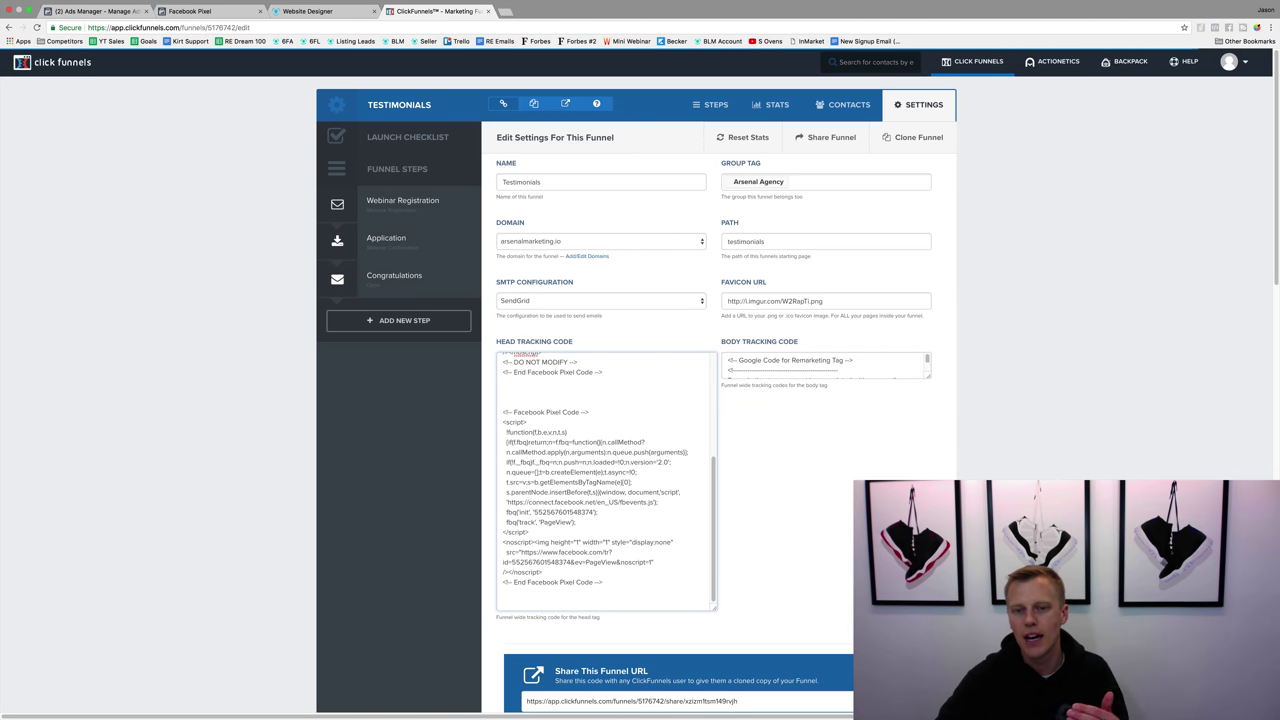
{"action": "key", "text": "super+z"}
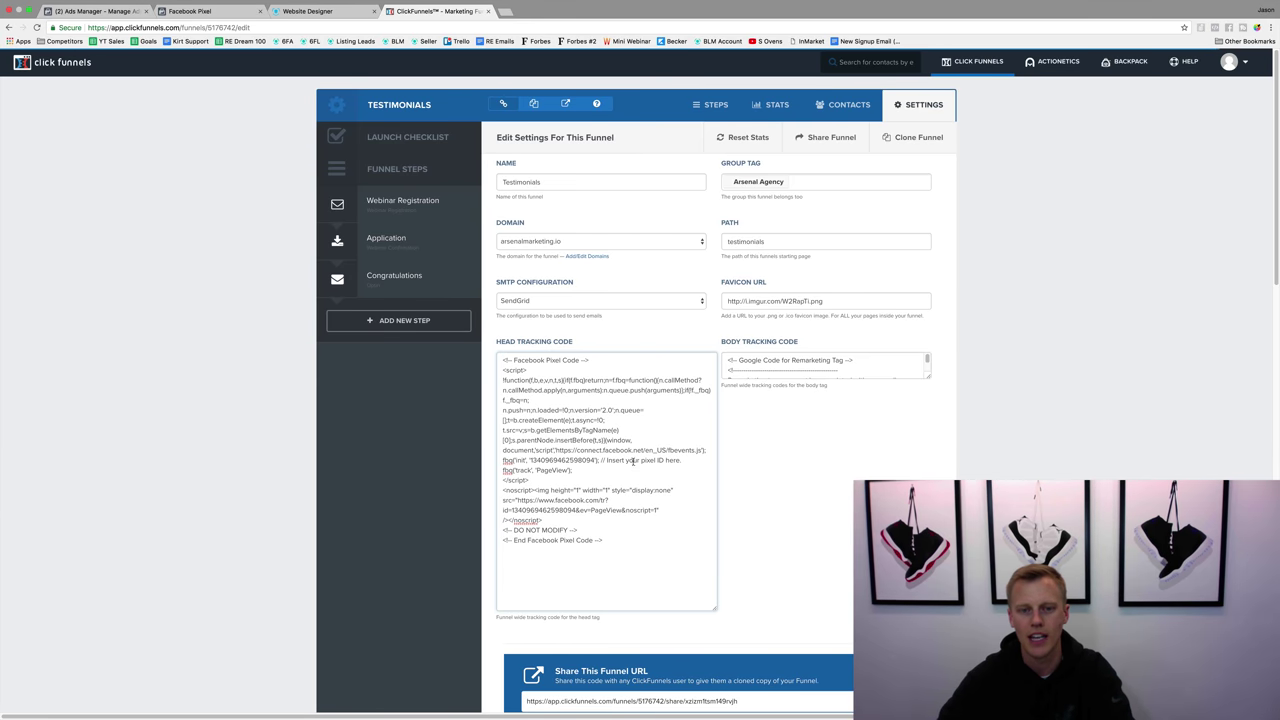
{"action": "scroll", "coordinate": [690, 458], "scroll_direction": "down", "scroll_amount": 20}
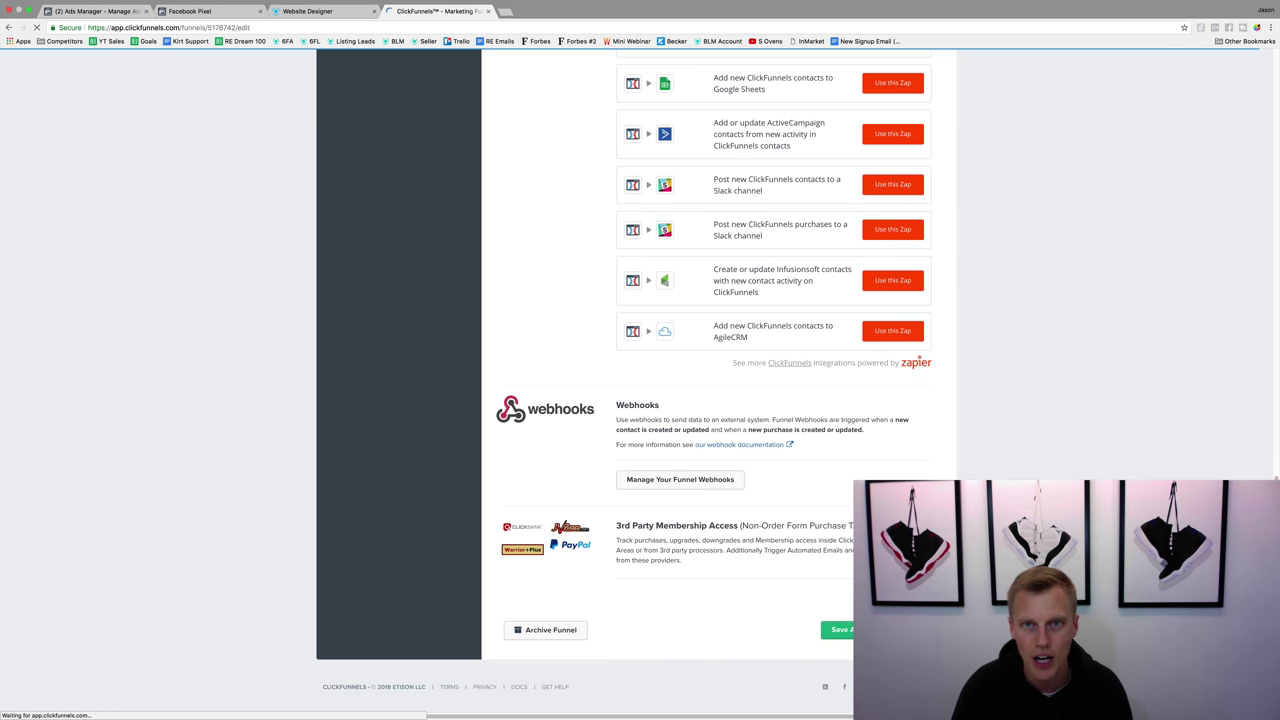
Search Google for "facebook pixel helper" in a new browser tab and open the extension's Chrome Web Store page.
{"action": "key", "text": "ctrl+t"}
{"action": "type", "text": "fa"}
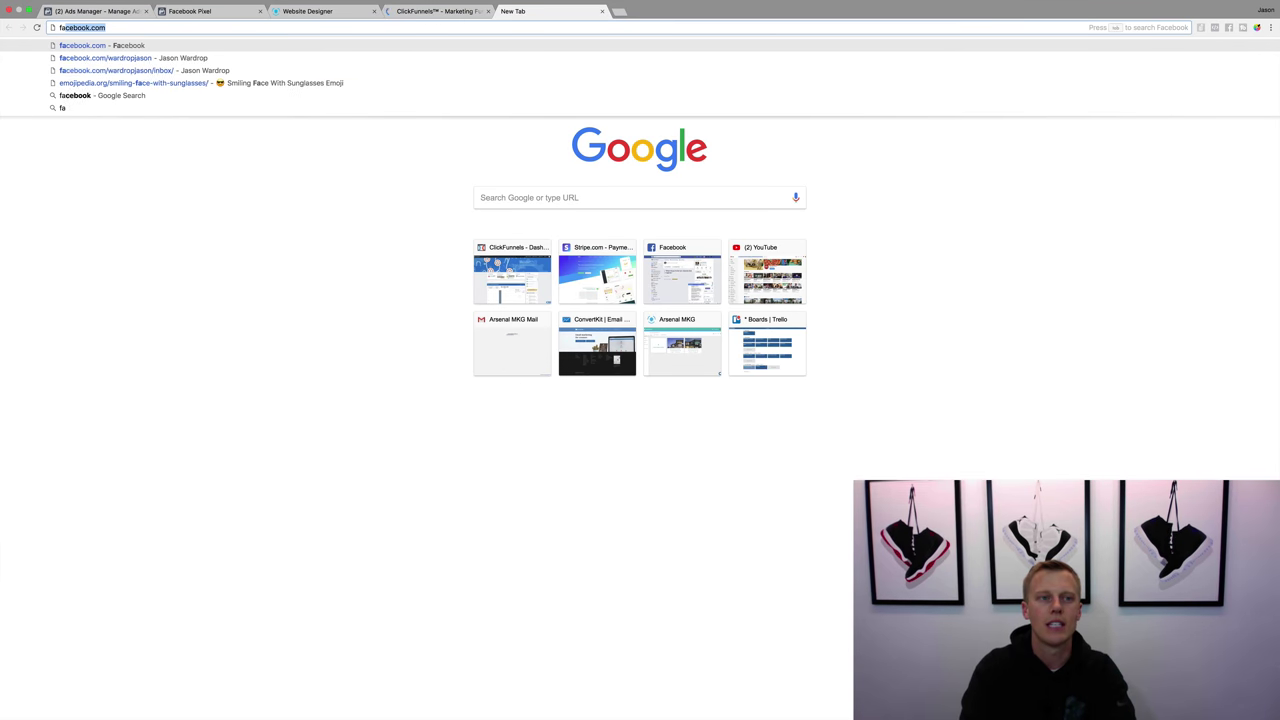
{"action": "type", "text": "cebook pixel helper"}
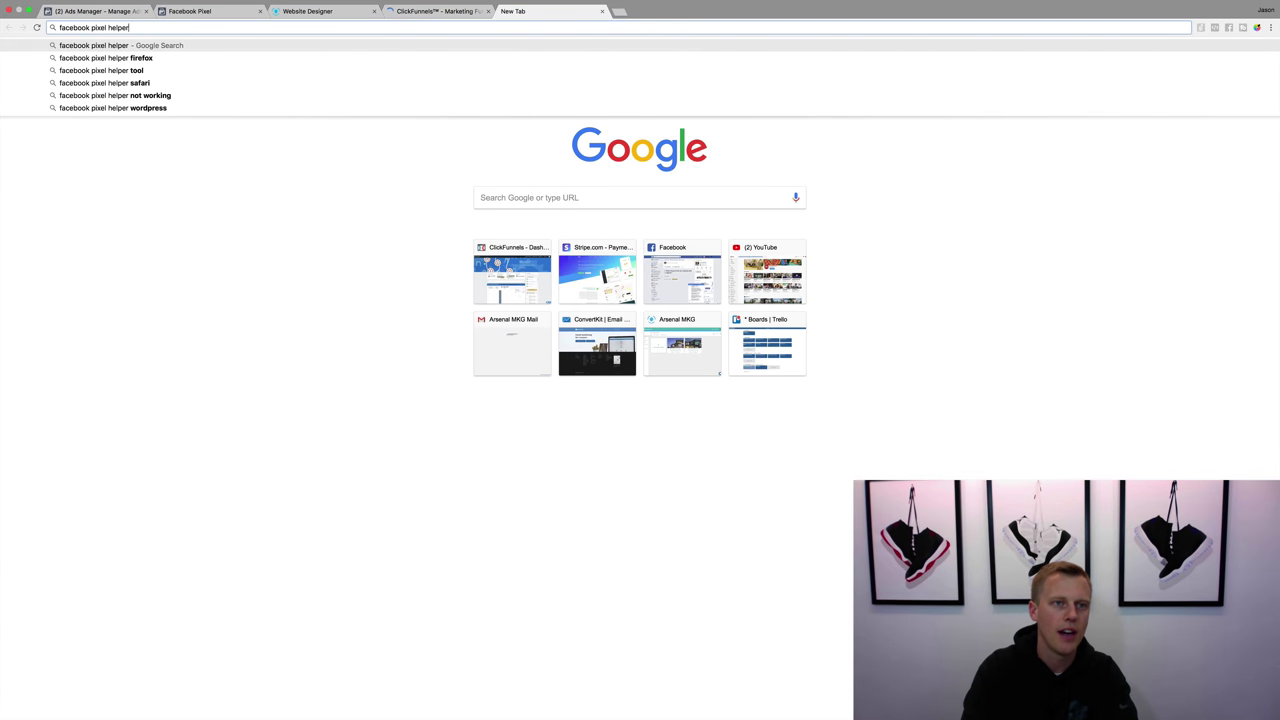
{"action": "key", "text": "Return"}
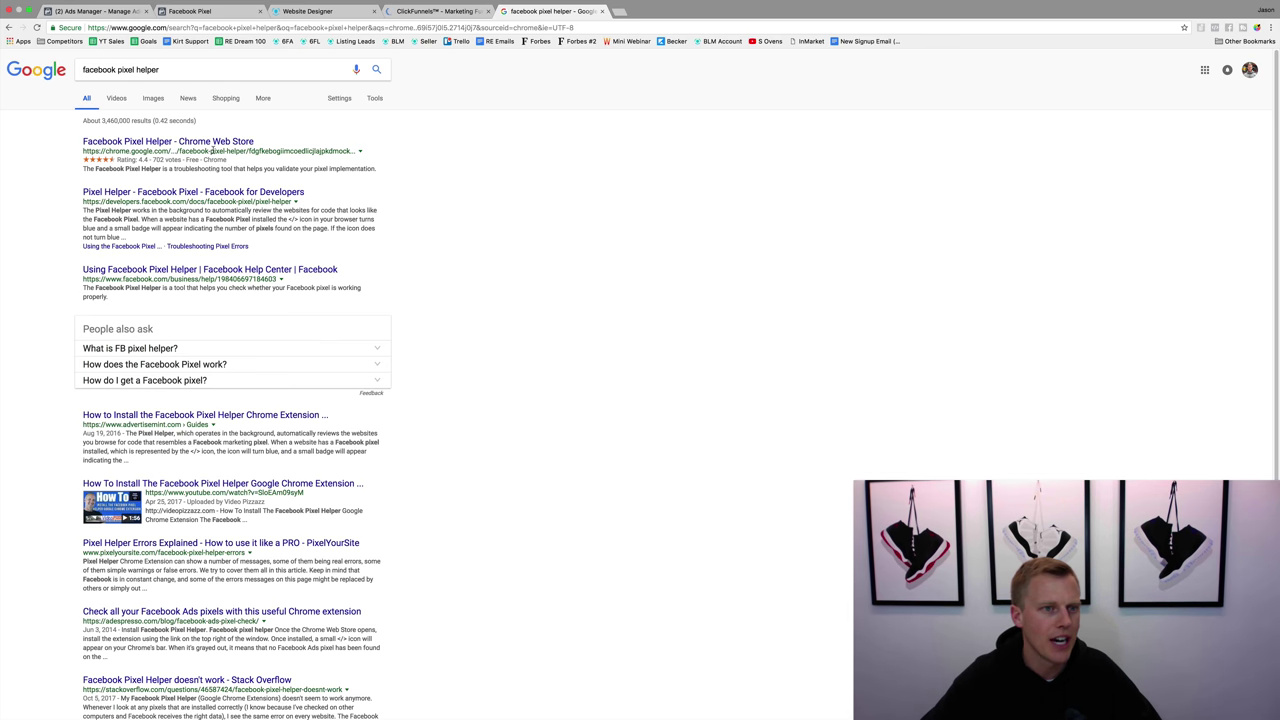
{"action": "left_click", "coordinate": [153, 146]}
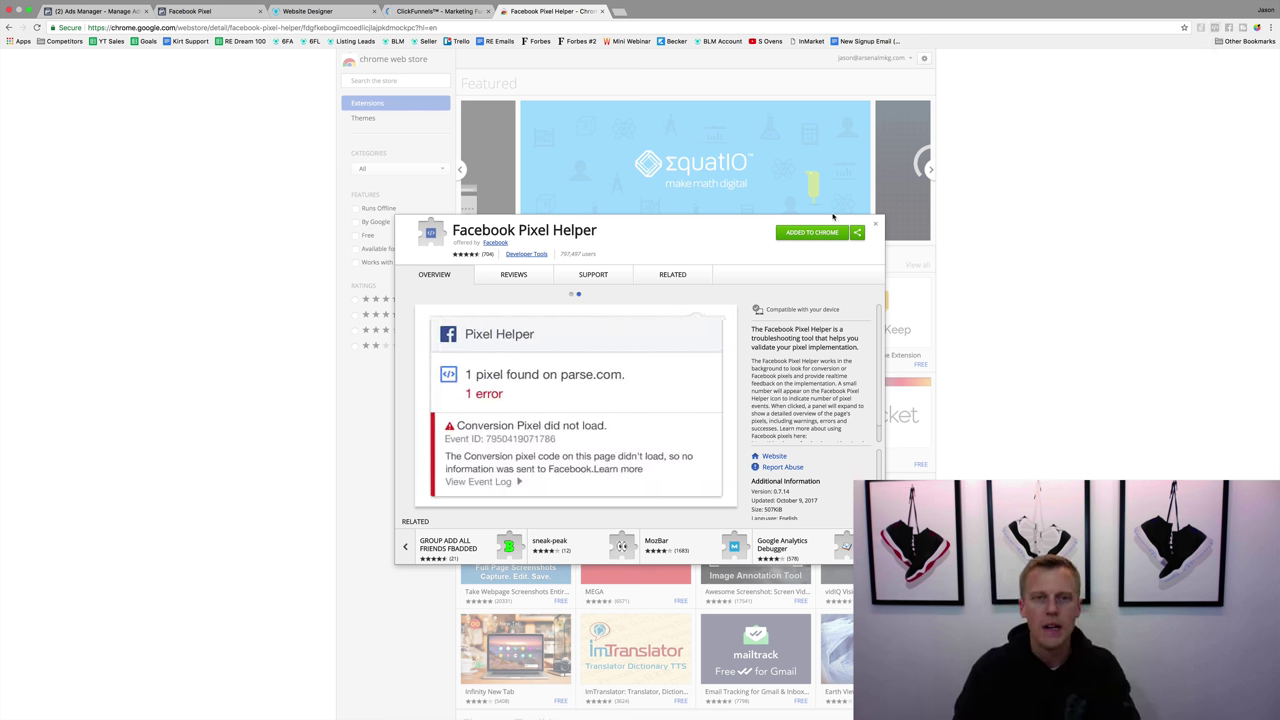
Load yoursocialsystem.com/reg in a new tab to check its pixel with Facebook Pixel Helper, and return to the extension's page.
{"action": "key", "text": "super+t"}
{"action": "type", "text": "yoursocialsystem.com/reg"}
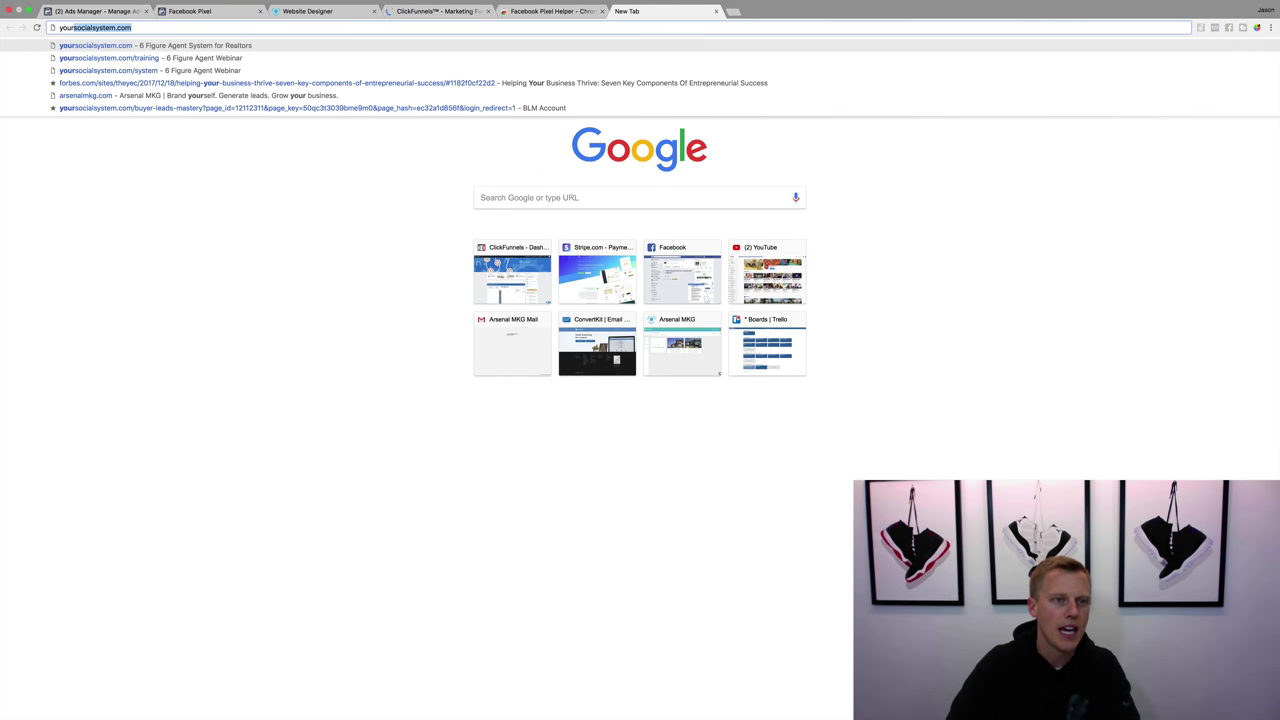
{"action": "key", "text": "Return"}
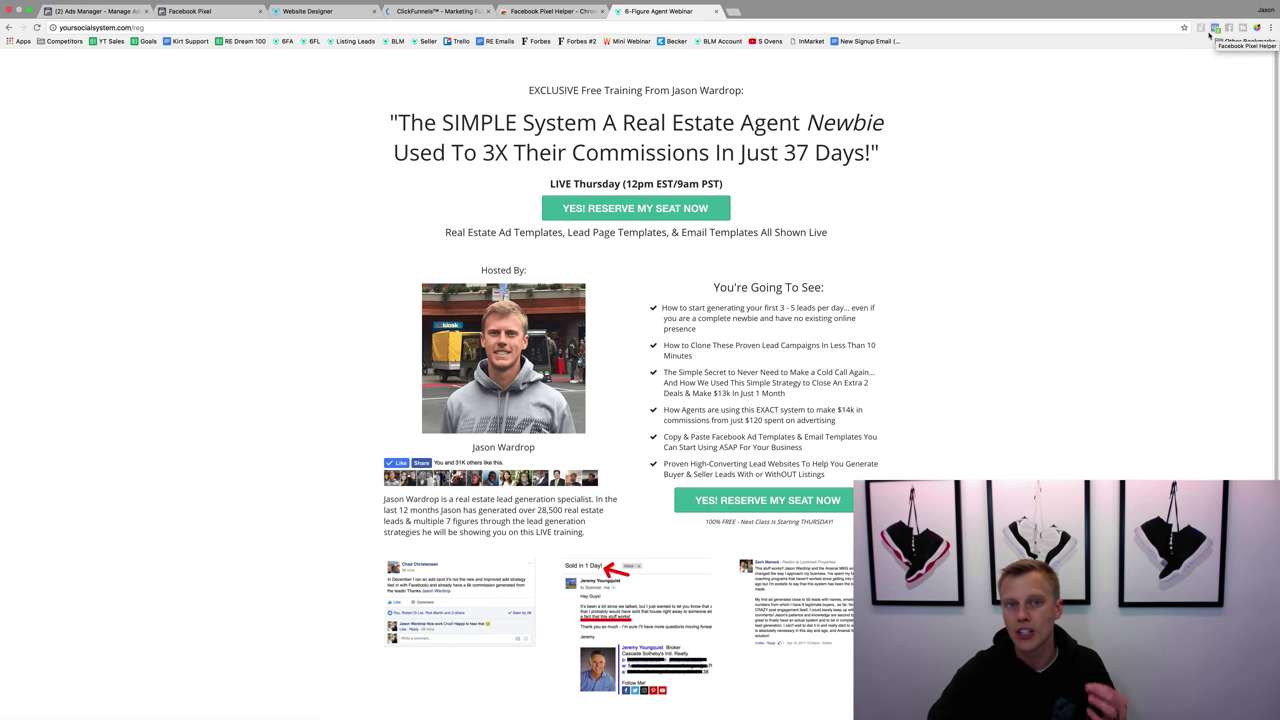
{"action": "left_click", "coordinate": [553, 11]}
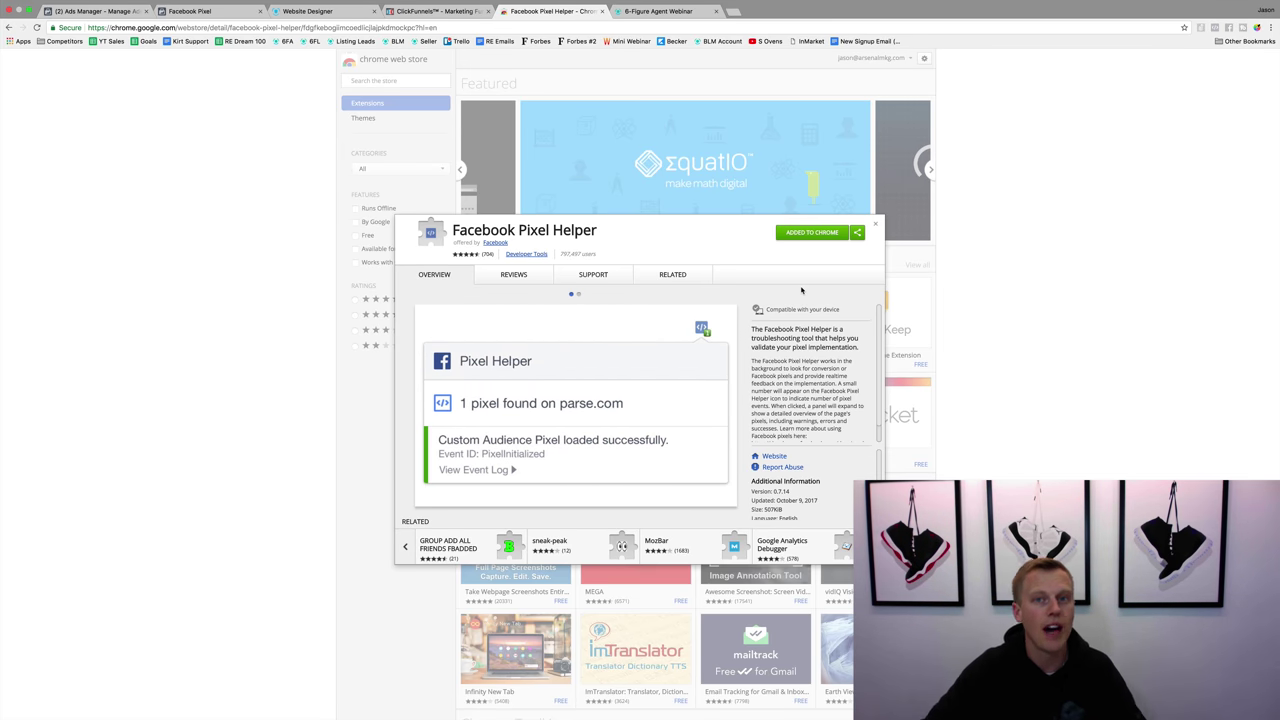
Switch to Ads Manager, search for "audience" and open the Audiences page.
{"action": "left_click", "coordinate": [100, 12]}
{"action": "left_click", "coordinate": [590, 96]}
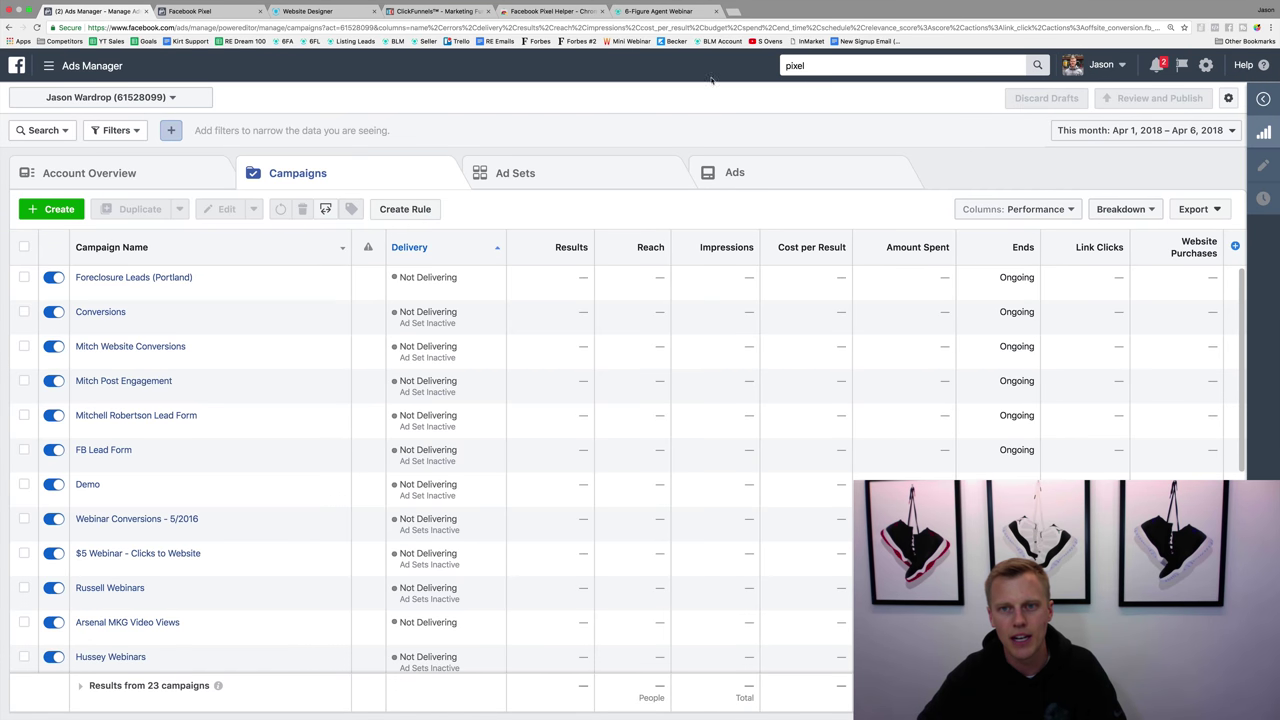
{"action": "left_click", "coordinate": [812, 64]}
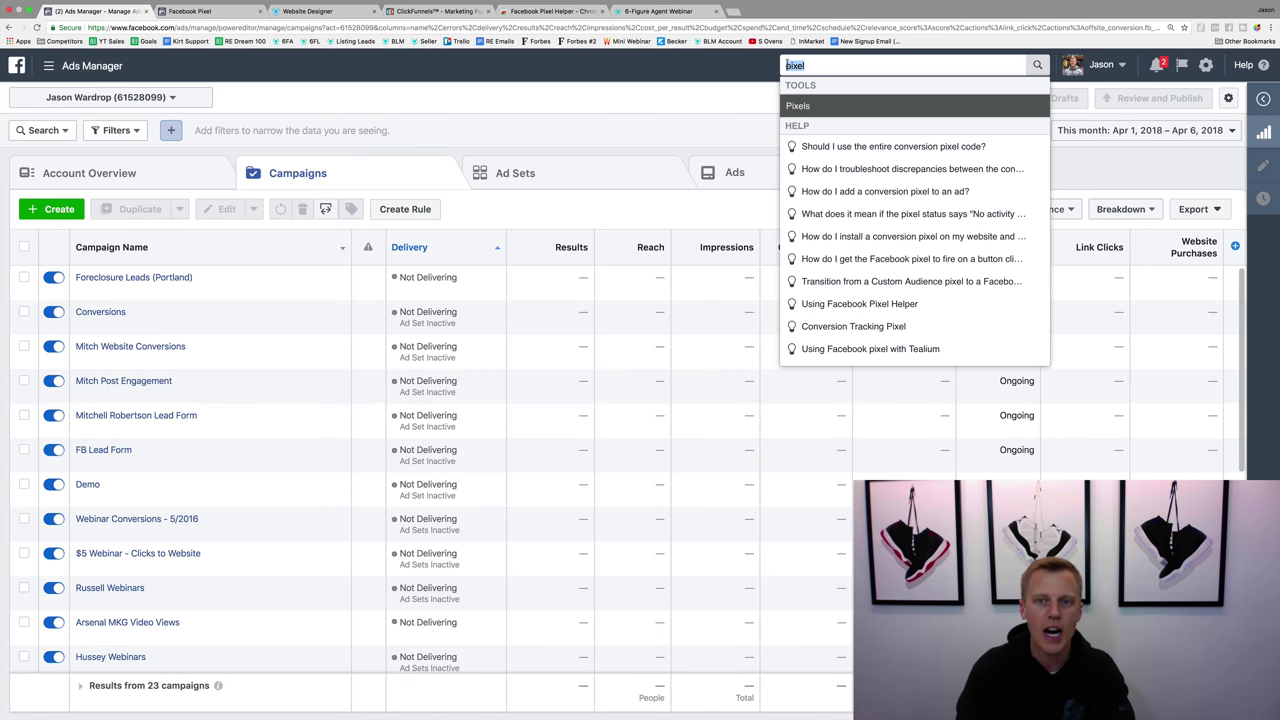
{"action": "key", "text": "ctrl+a"}
{"action": "type", "text": "audience"}
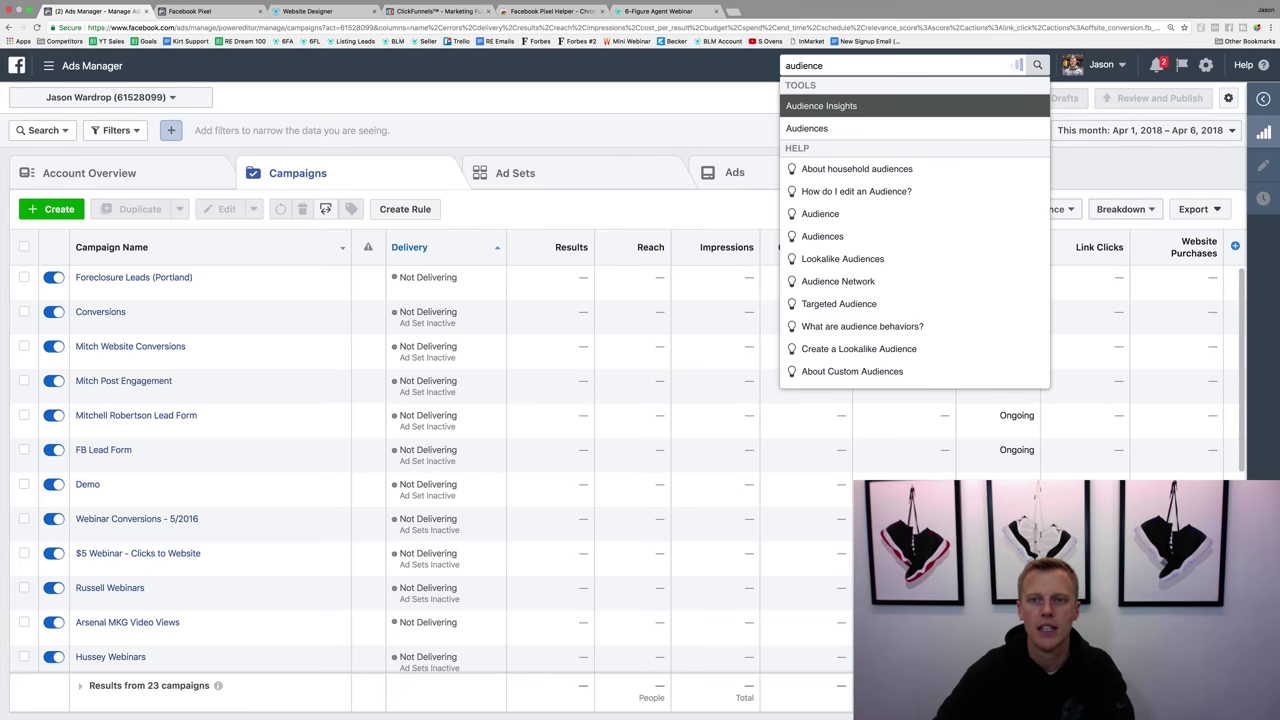
{"action": "left_click", "coordinate": [812, 126]}
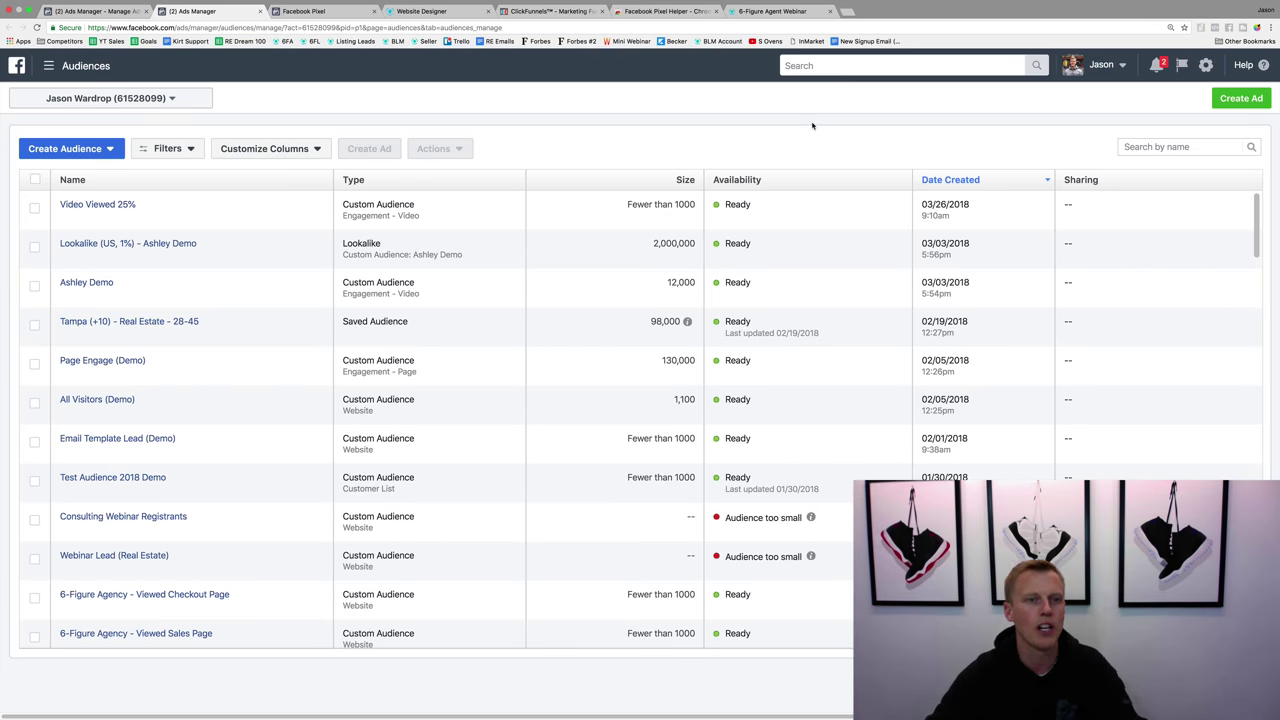
Start a new Custom Audience based on Website Traffic and set the all-visitors period to the past 180 days.
{"action": "left_click", "coordinate": [100, 154]}
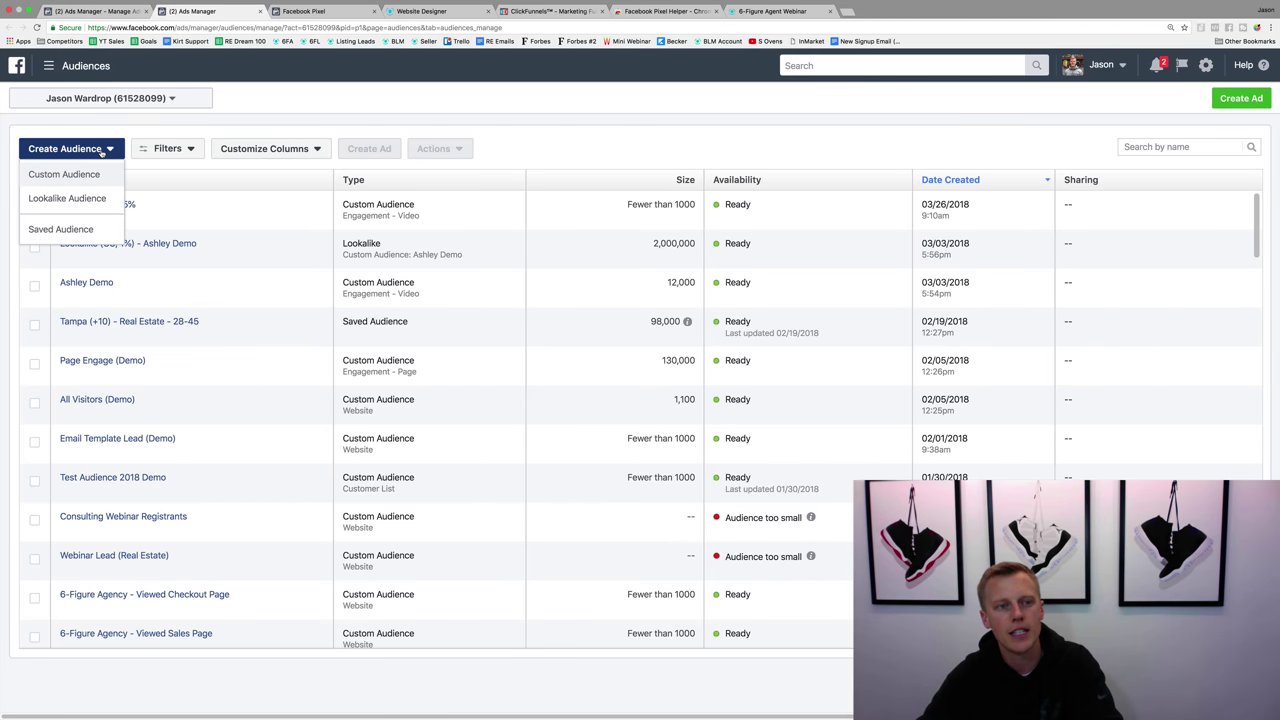
{"action": "left_click", "coordinate": [85, 174]}
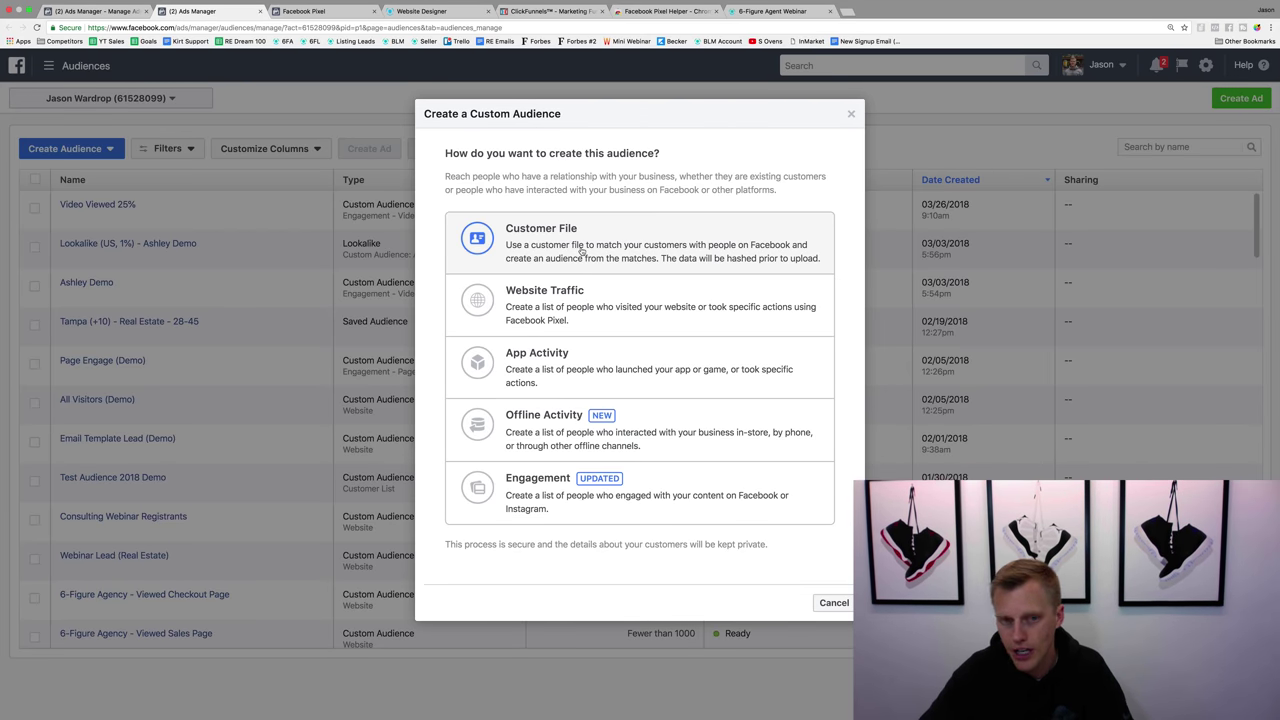
{"action": "left_click", "coordinate": [560, 303]}
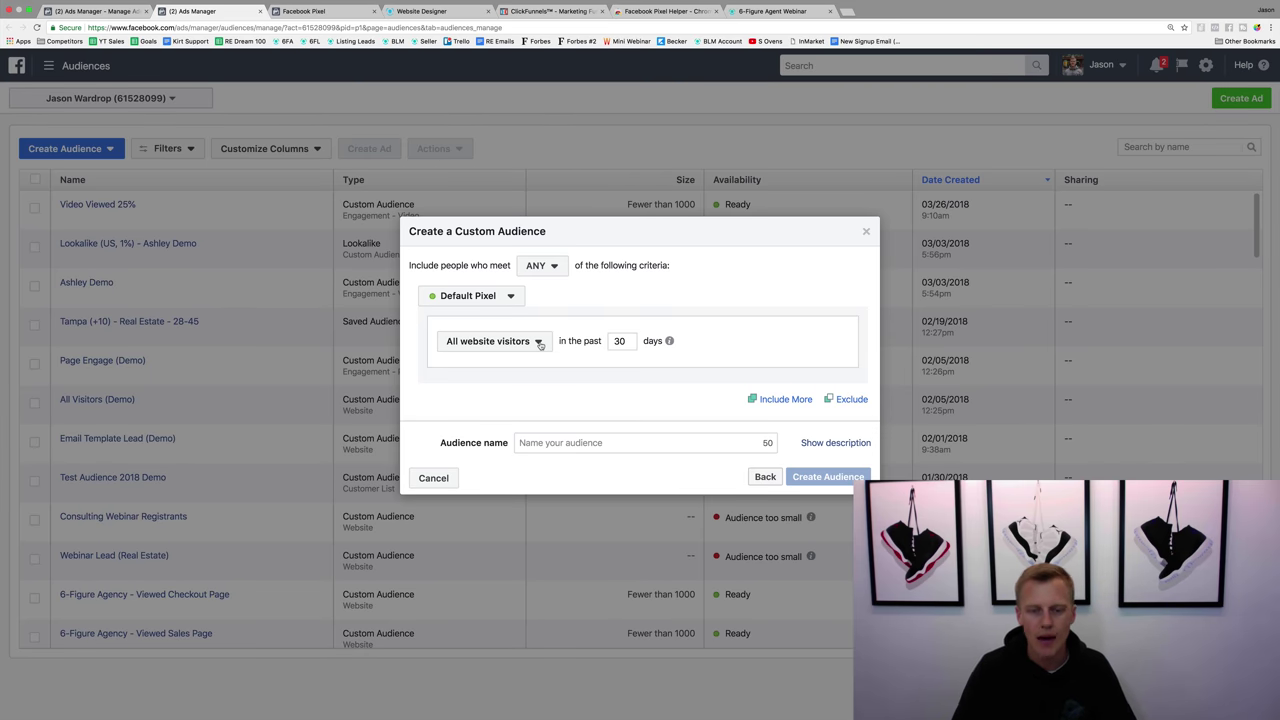
{"action": "double_click", "coordinate": [629, 343]}
{"action": "mouse_move", "coordinate": [672, 342]}
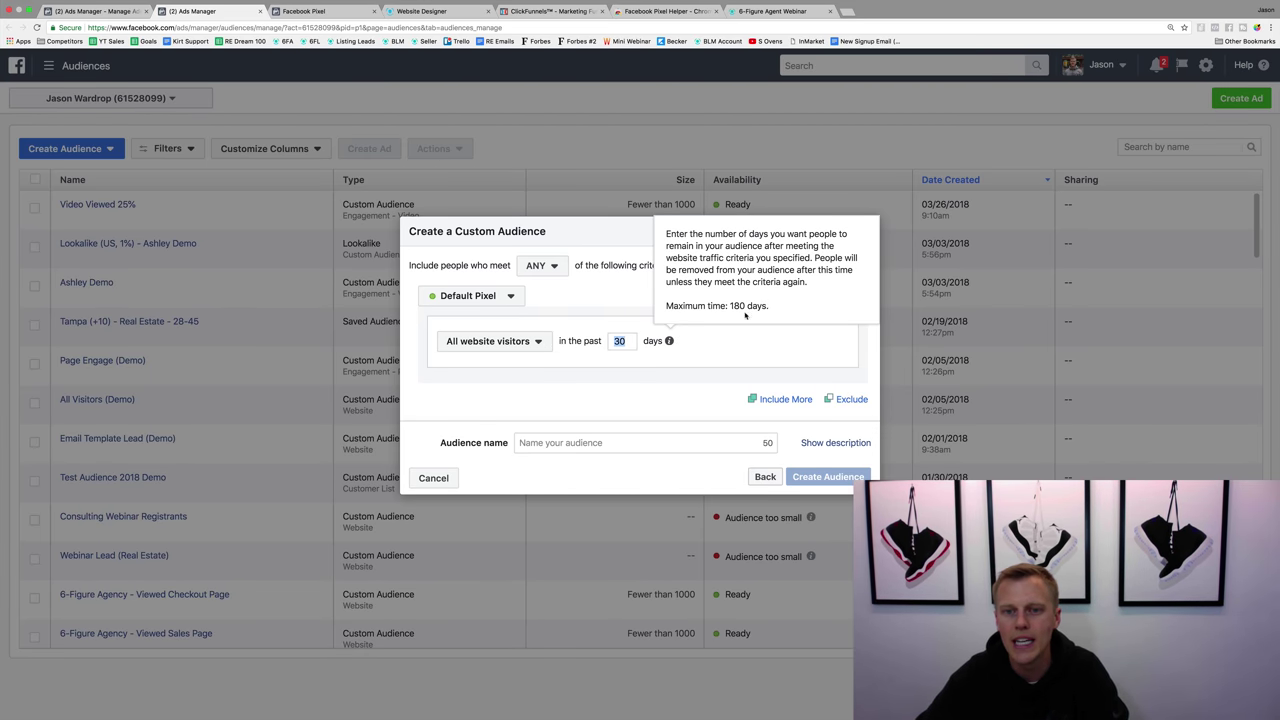
{"action": "type", "text": "180"}
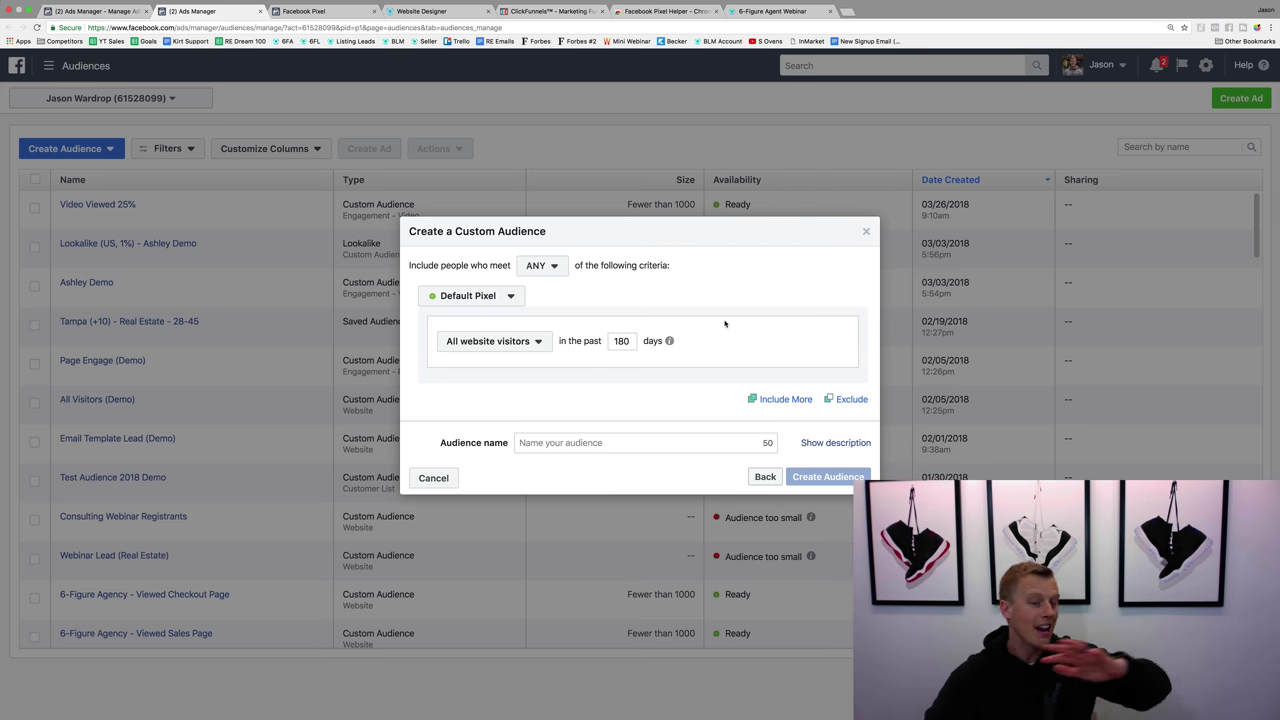
Set the audience criteria to people who visited specific web pages, with a URL containing "blog".
{"action": "left_click", "coordinate": [538, 341]}
{"action": "left_click", "coordinate": [555, 422]}
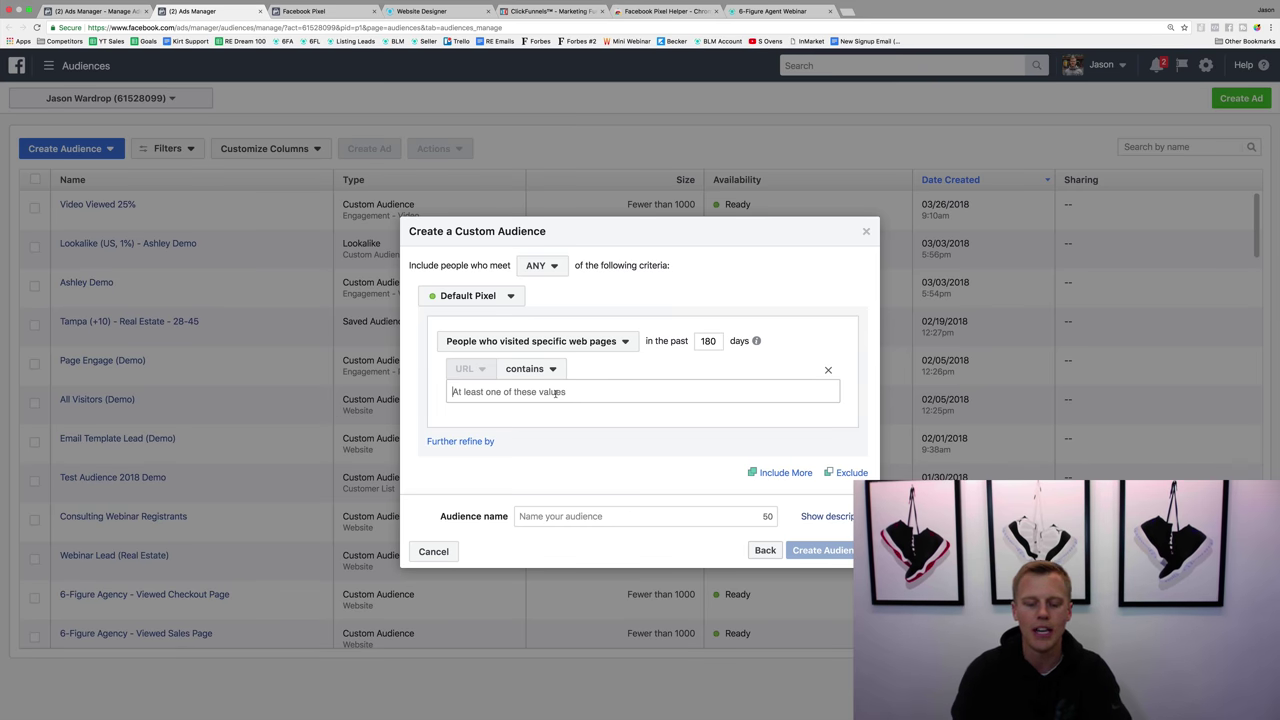
{"action": "type", "text": "blog"}
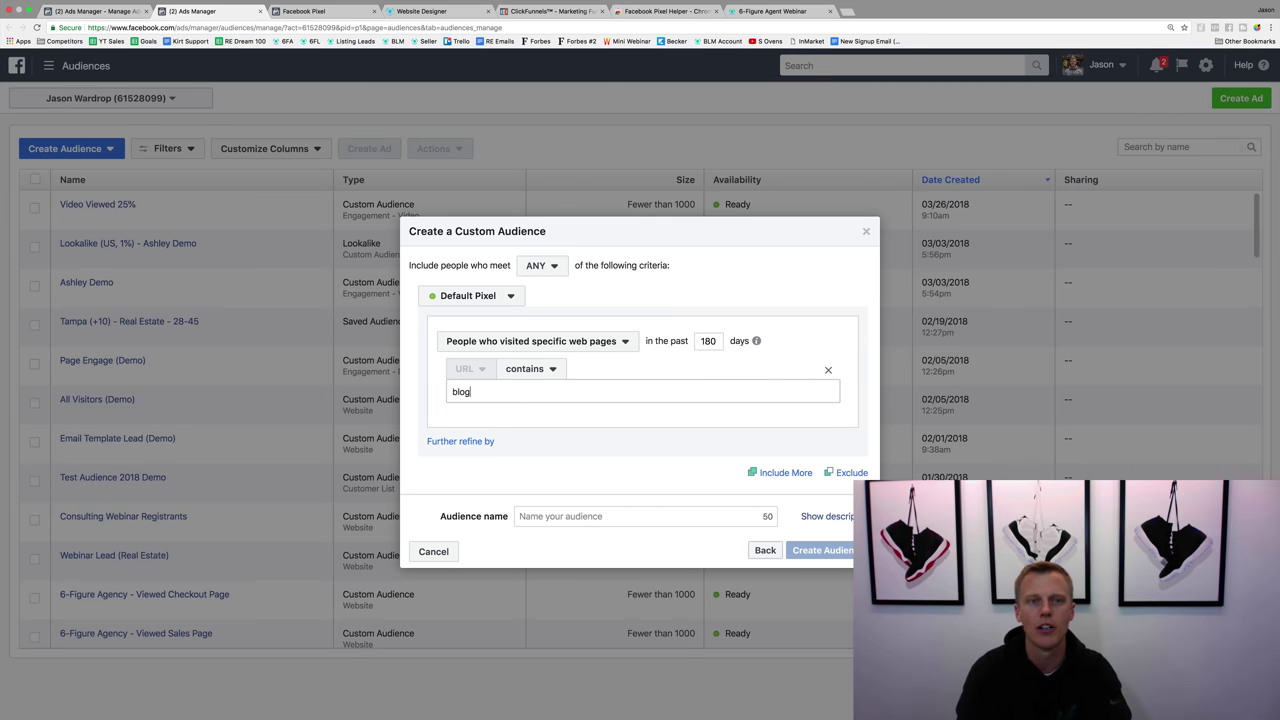
Open arsenalmkg.com in a new browser tab, go to its blog page and copy that page's URL.
{"action": "key", "text": "super+t"}
{"action": "type", "text": "ar"}
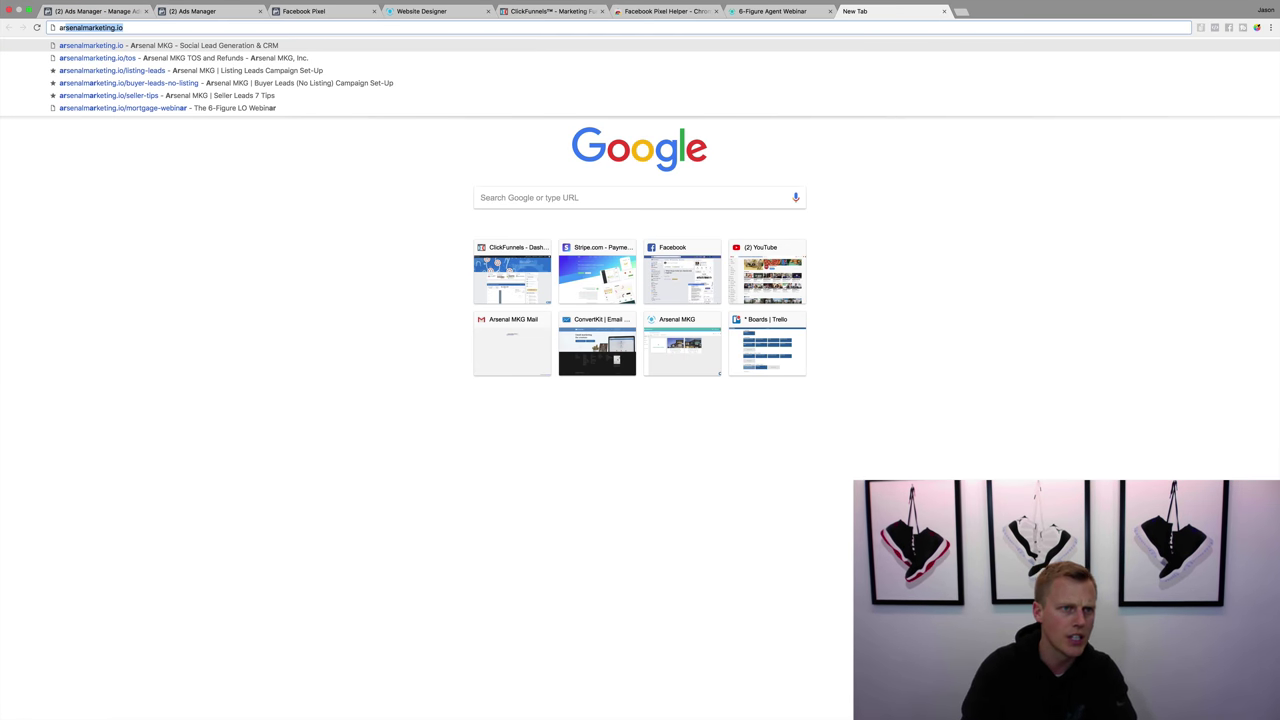
{"action": "type", "text": "senalmkg."}
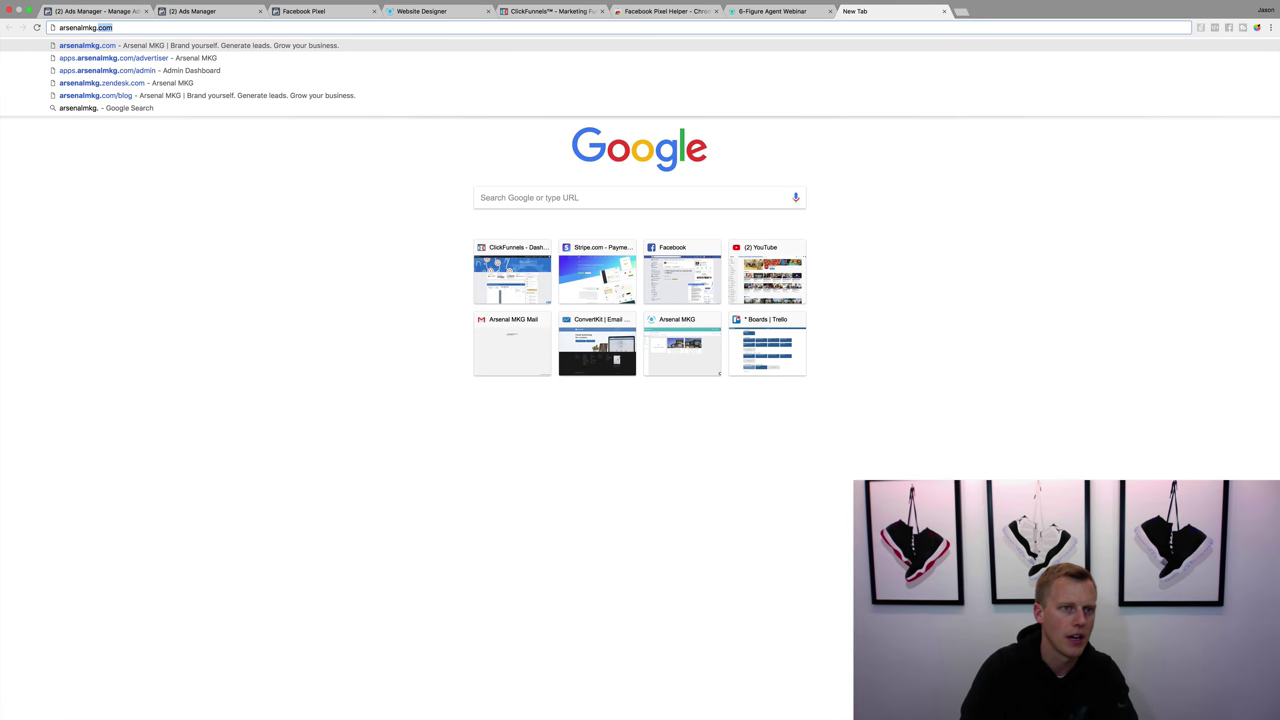
{"action": "key", "text": "Return"}
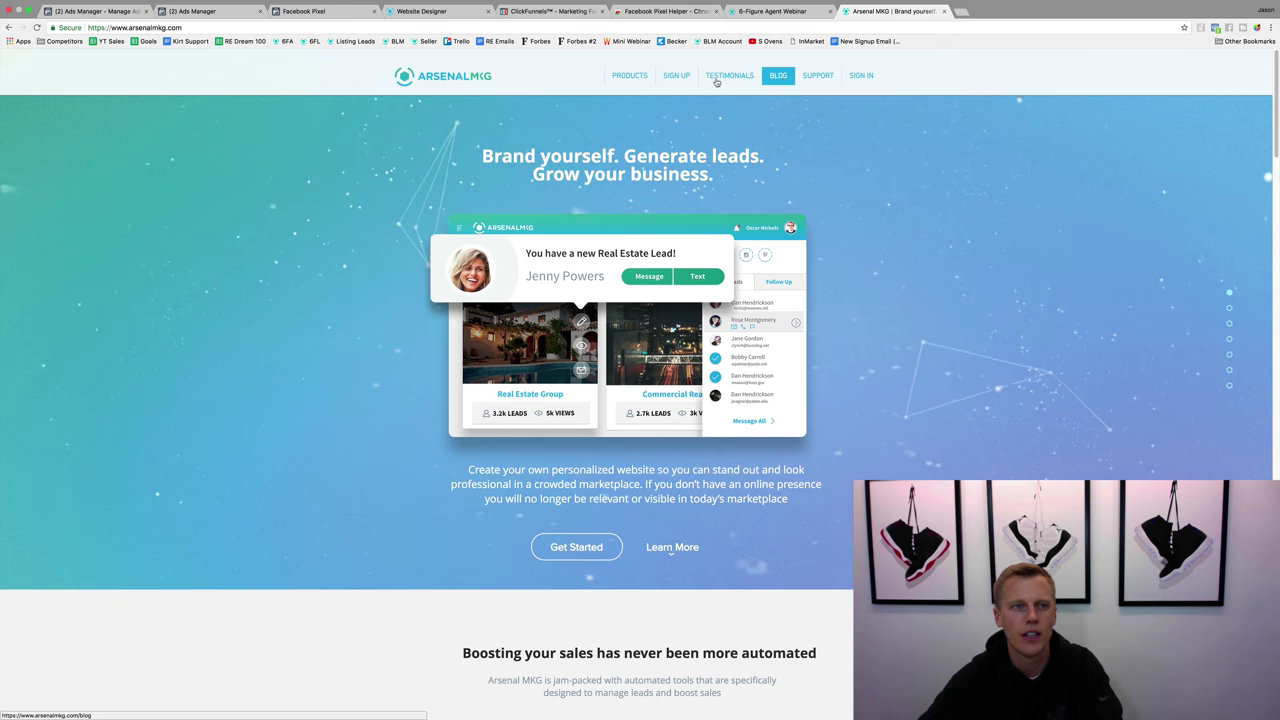
{"action": "left_click", "coordinate": [778, 76]}
{"action": "left_click", "coordinate": [770, 27]}
{"action": "key", "text": "super+c"}
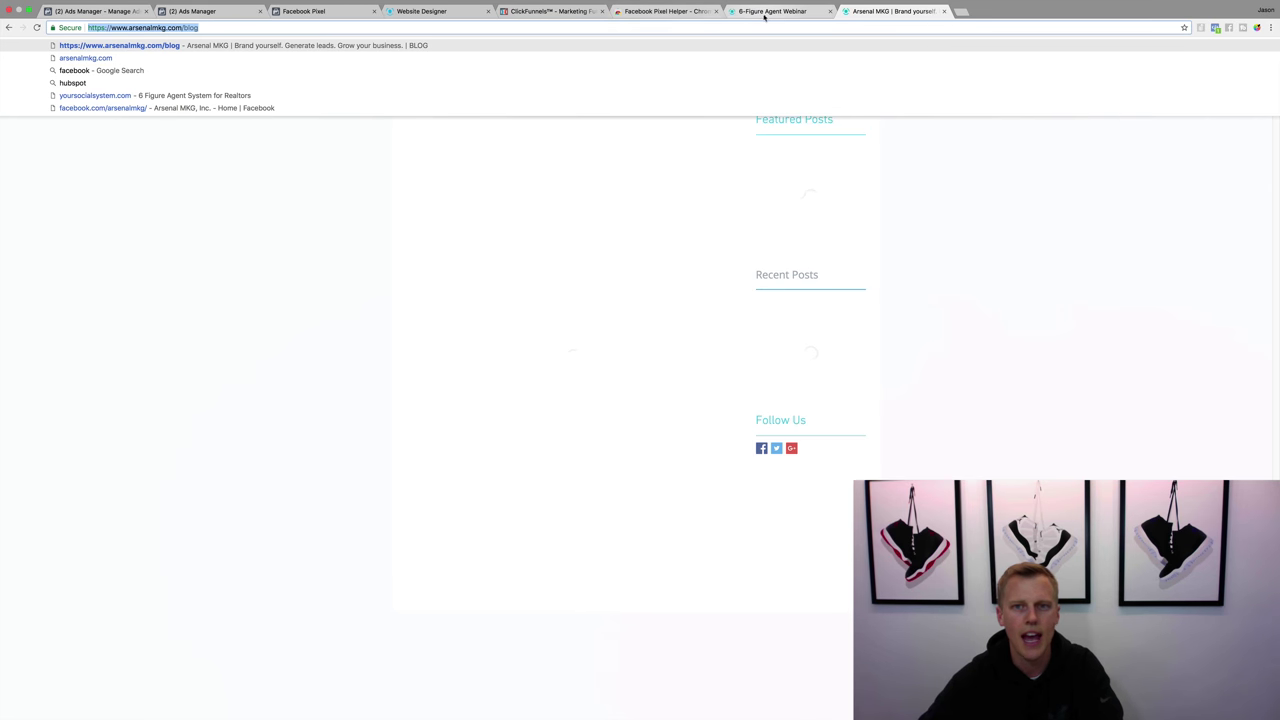
{"action": "left_click", "coordinate": [770, 11]}
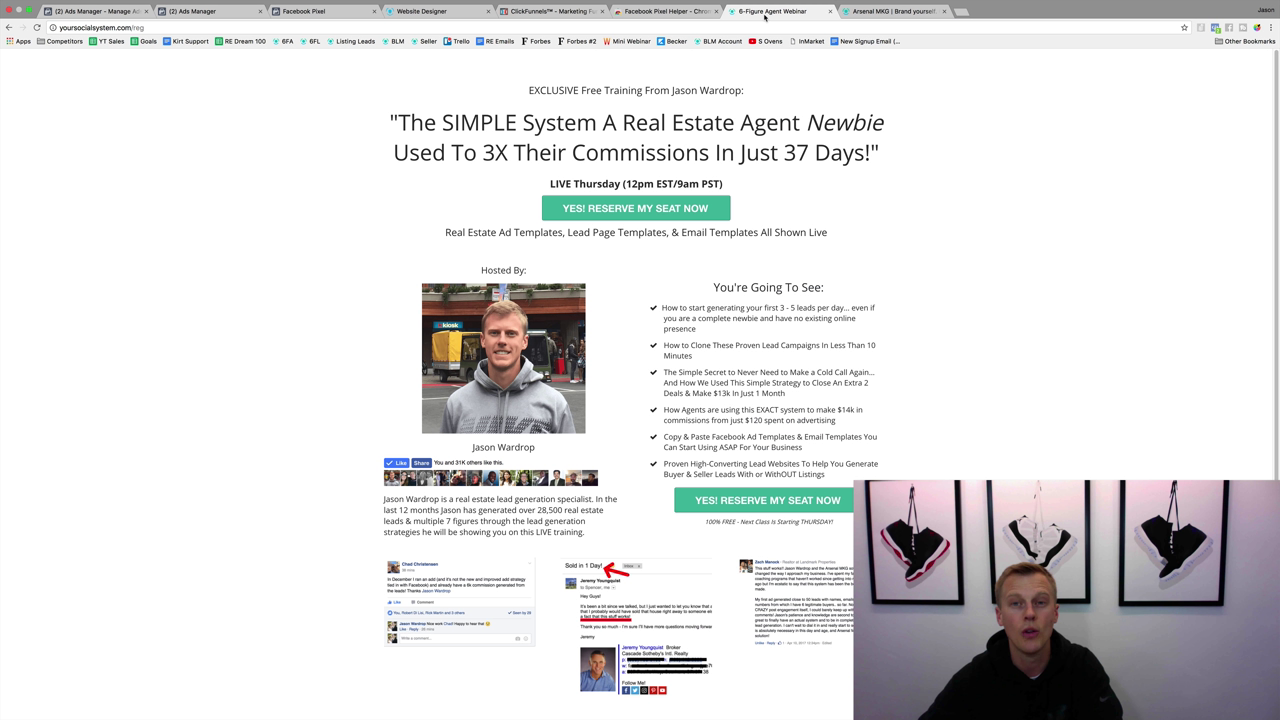
{"action": "left_click", "coordinate": [195, 11]}
{"action": "left_click", "coordinate": [518, 389]}
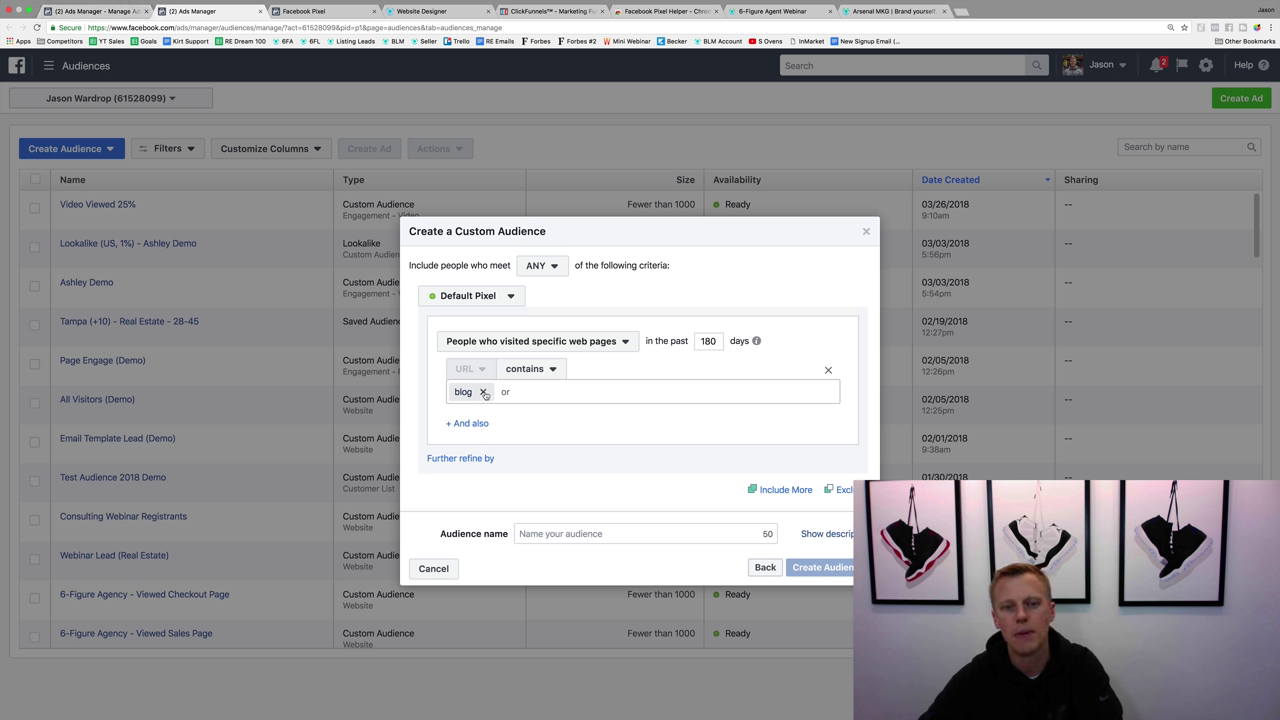
{"action": "left_click", "coordinate": [483, 392]}
{"action": "key", "text": "super+v"}
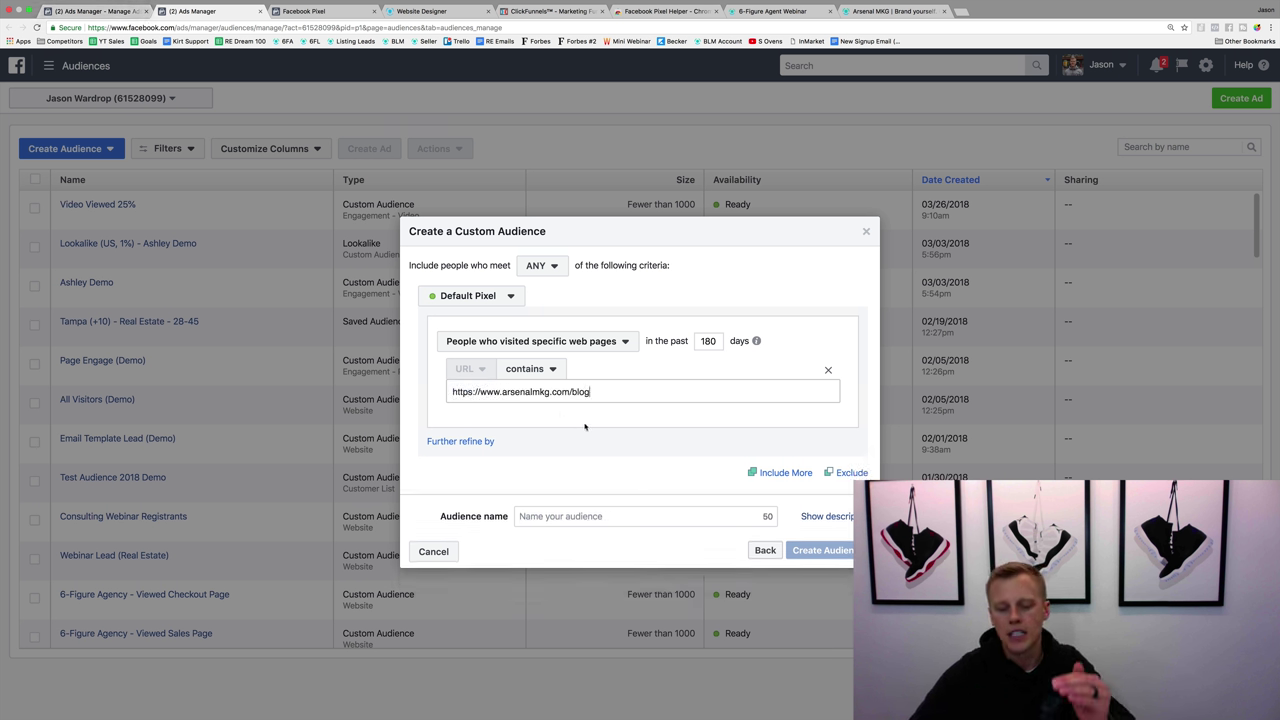
{"action": "key", "text": "Return"}
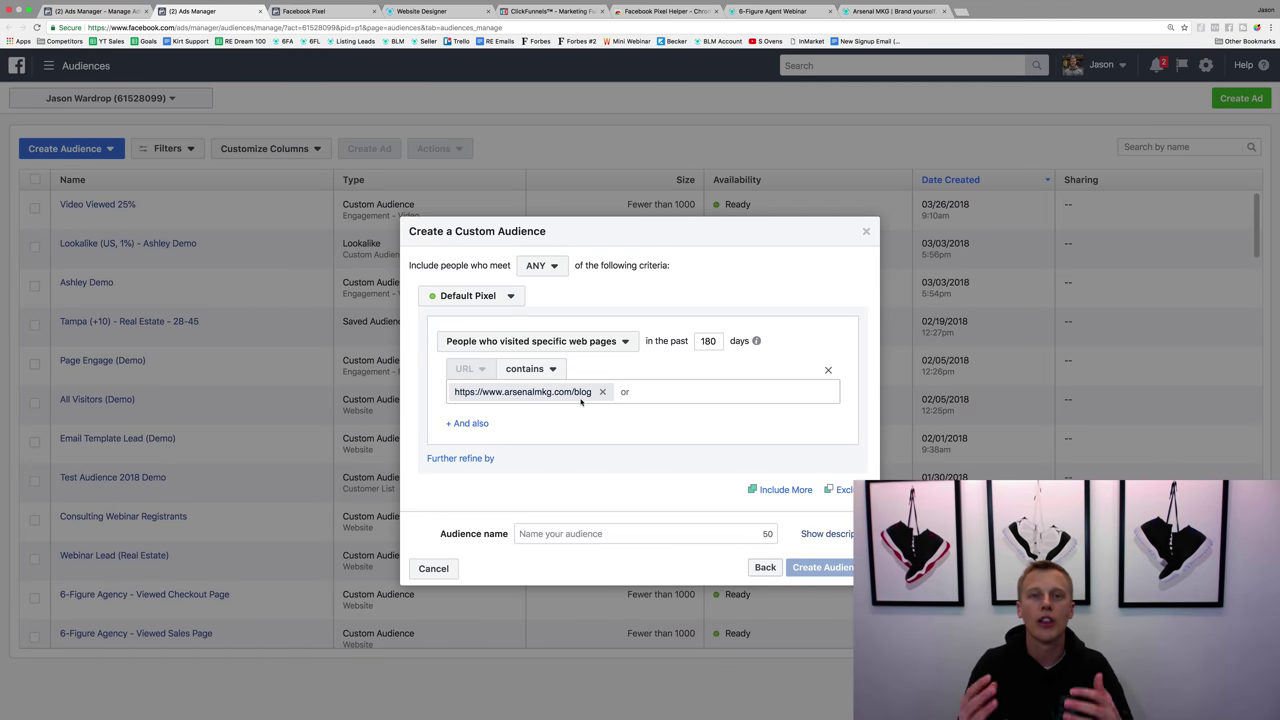
Switch the custom audience criteria back to All website visitors.
{"action": "left_click", "coordinate": [603, 341]}
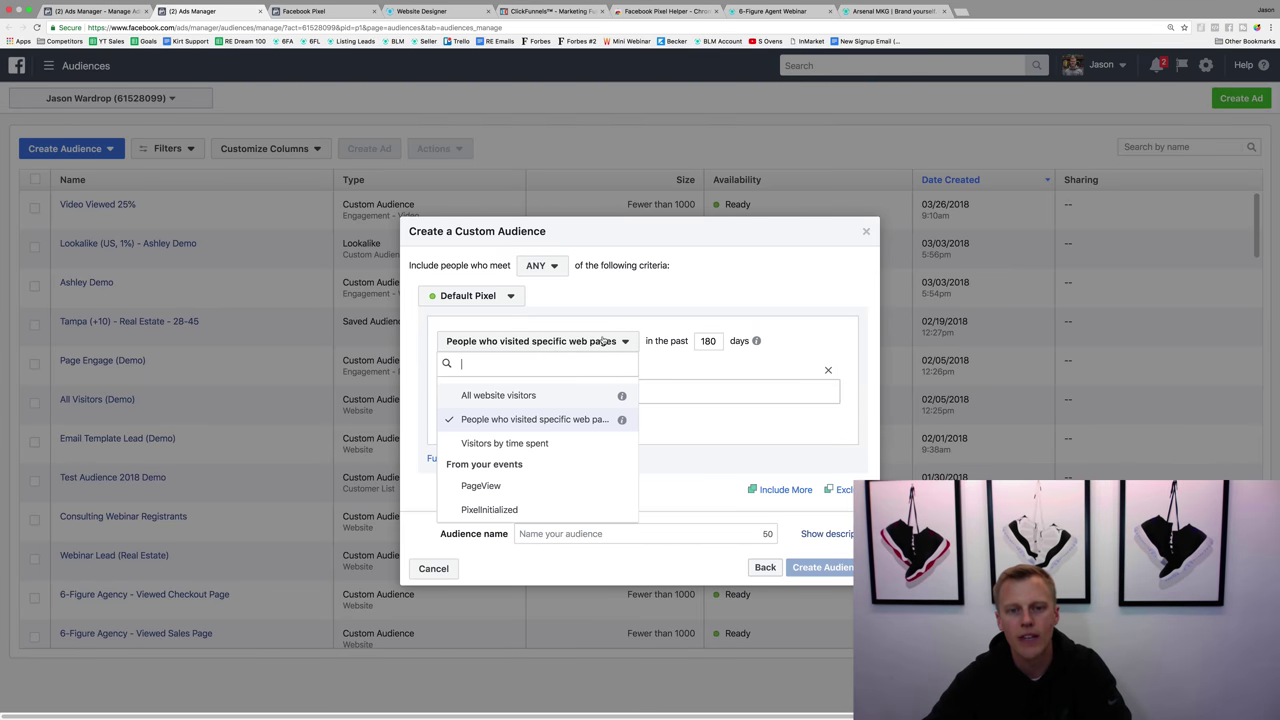
{"action": "left_click", "coordinate": [538, 397]}
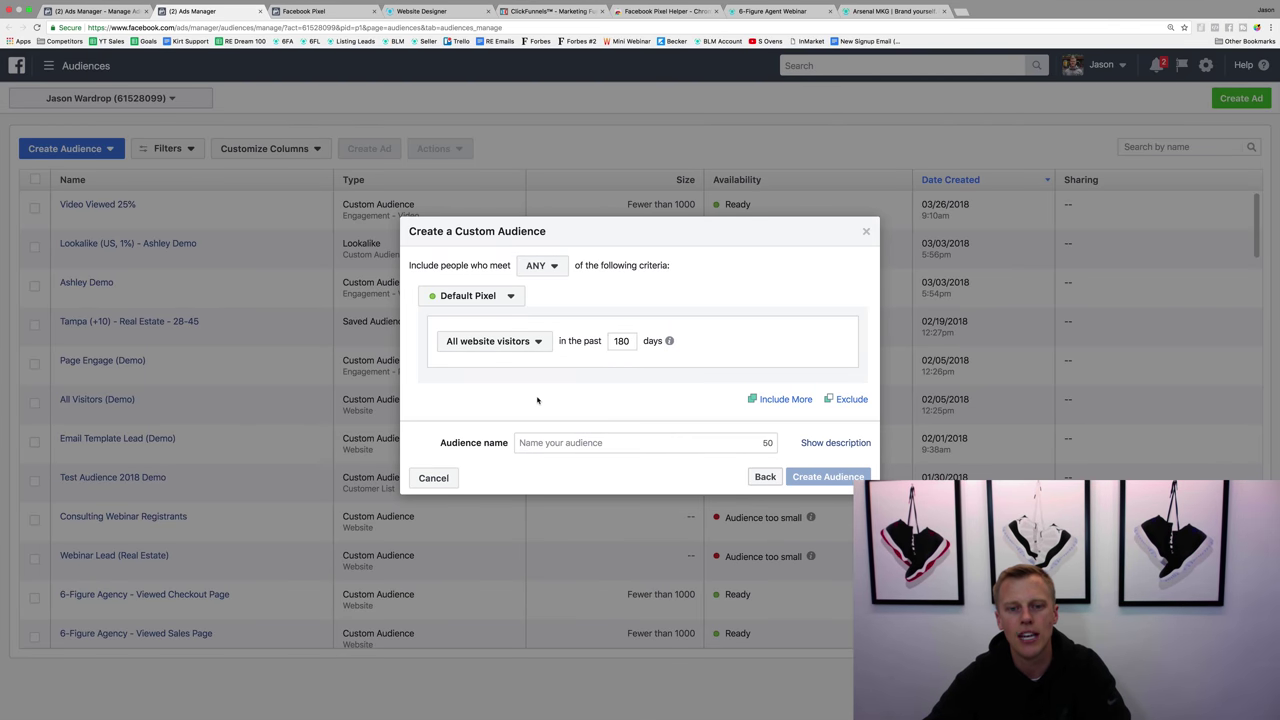
Name the custom audience "Demo All Website Visitors".
{"action": "left_click", "coordinate": [565, 446]}
{"action": "type", "text": "Dem"}
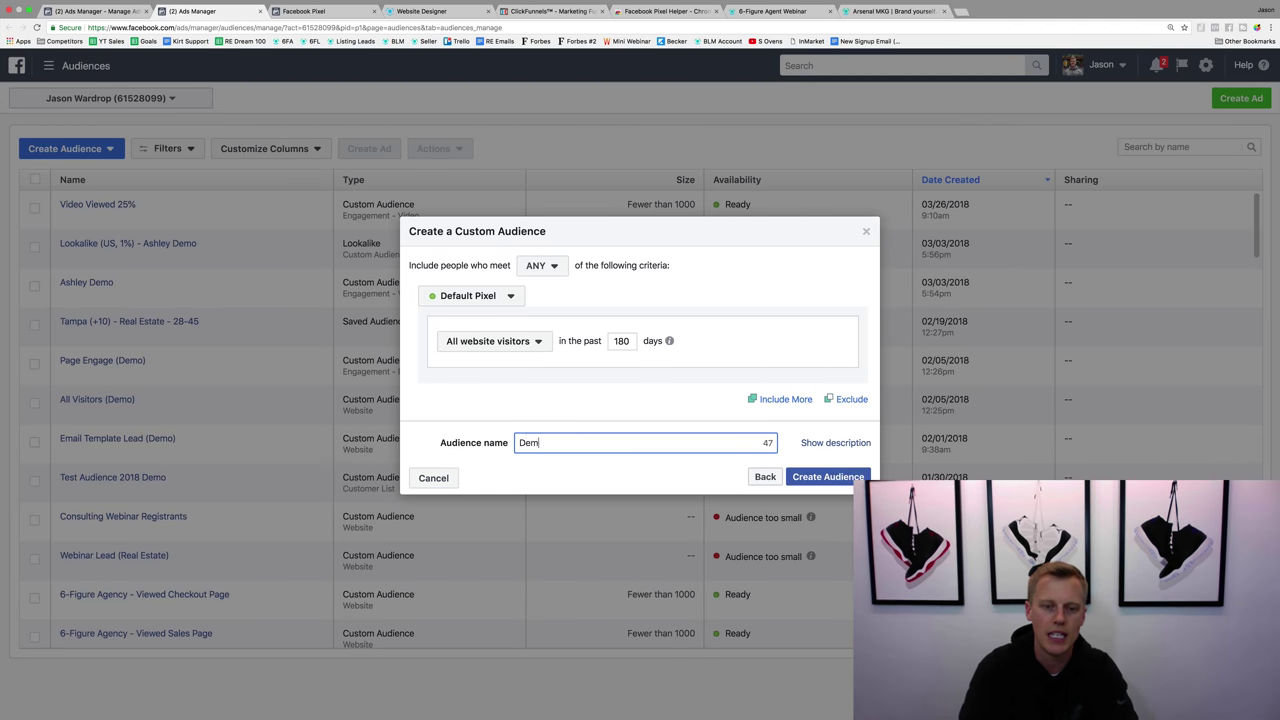
{"action": "type", "text": "o All Websi"}
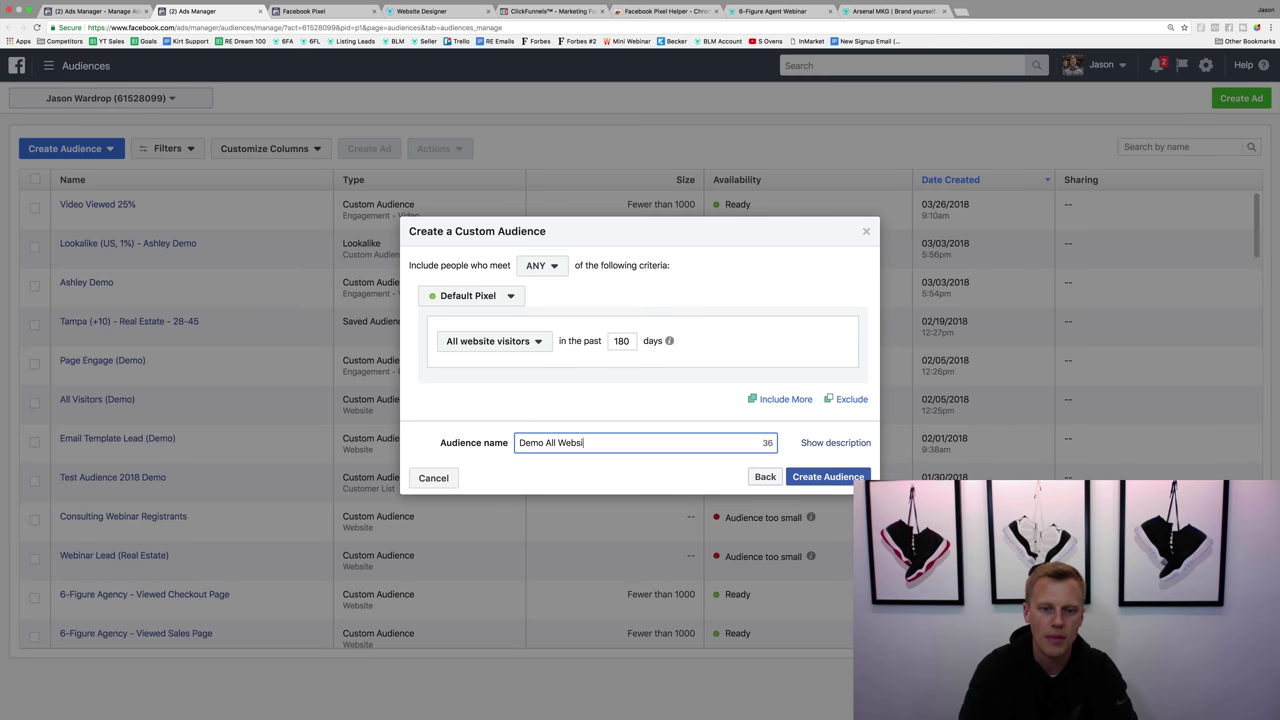
{"action": "type", "text": "te Visitors"}
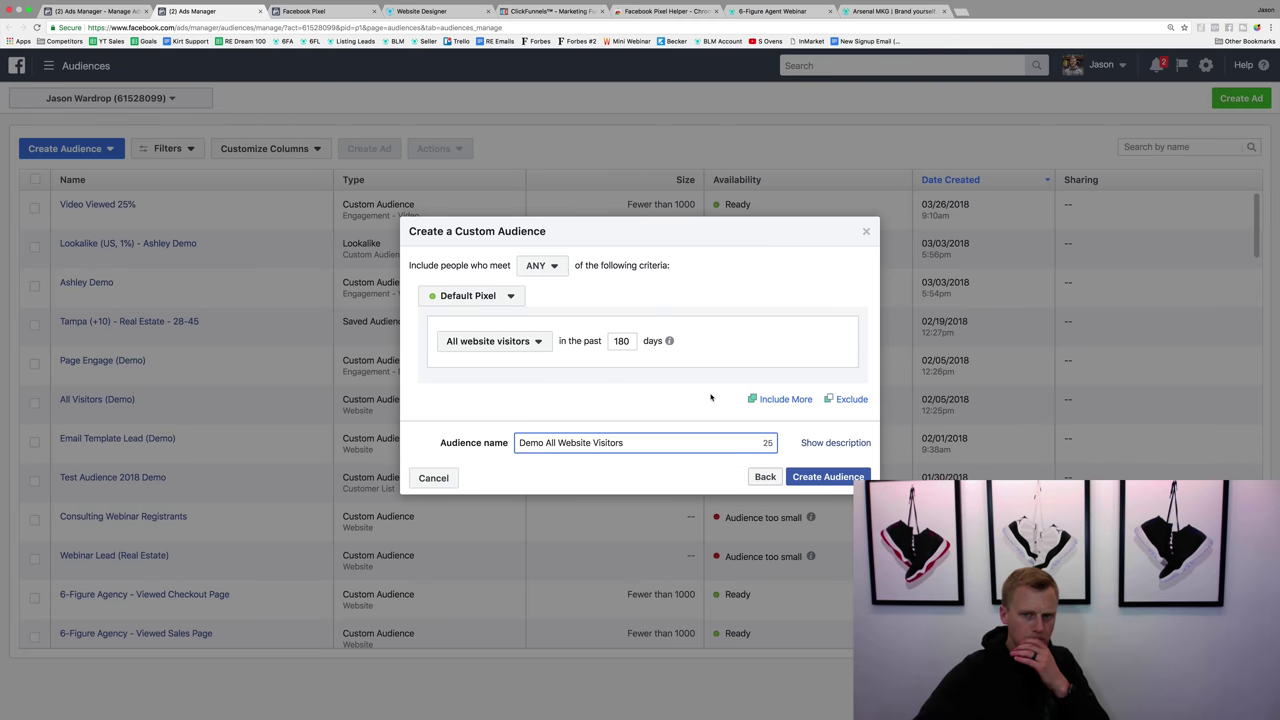
Add a second inclusion rule to the custom audience, view the visitor criteria options, and remove the added rule.
{"action": "left_click", "coordinate": [771, 402]}
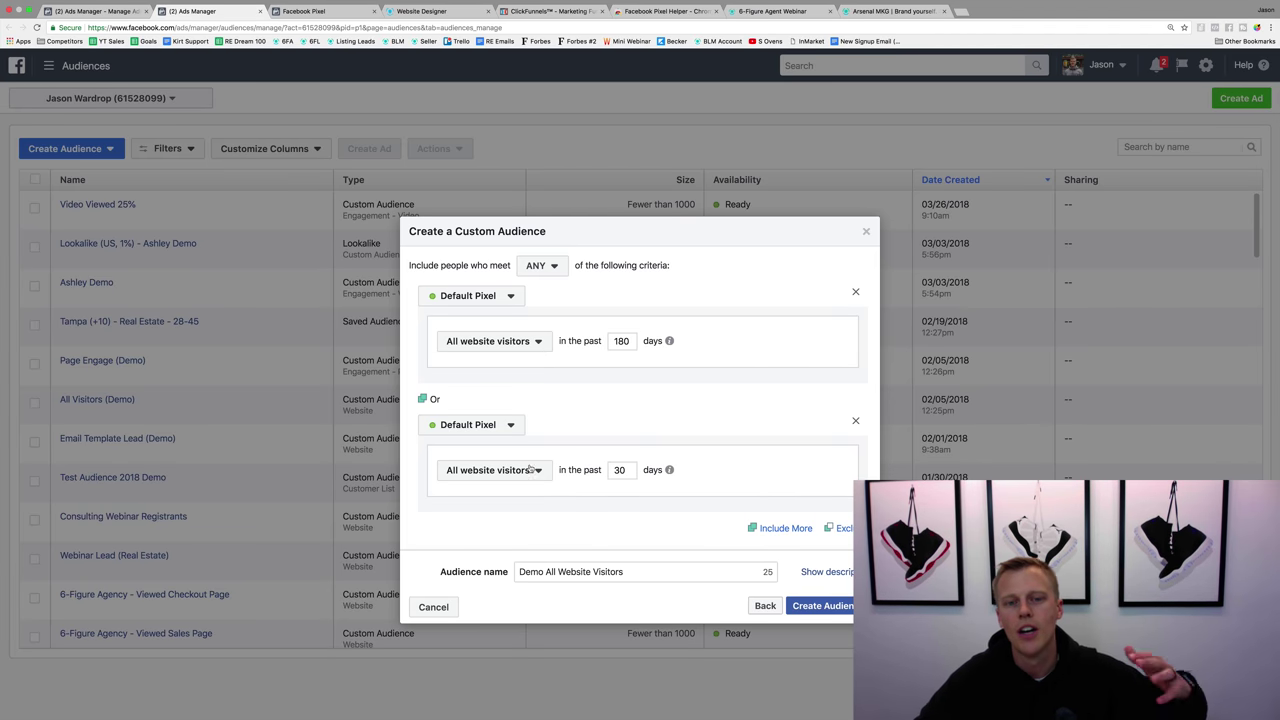
{"action": "left_click", "coordinate": [522, 341]}
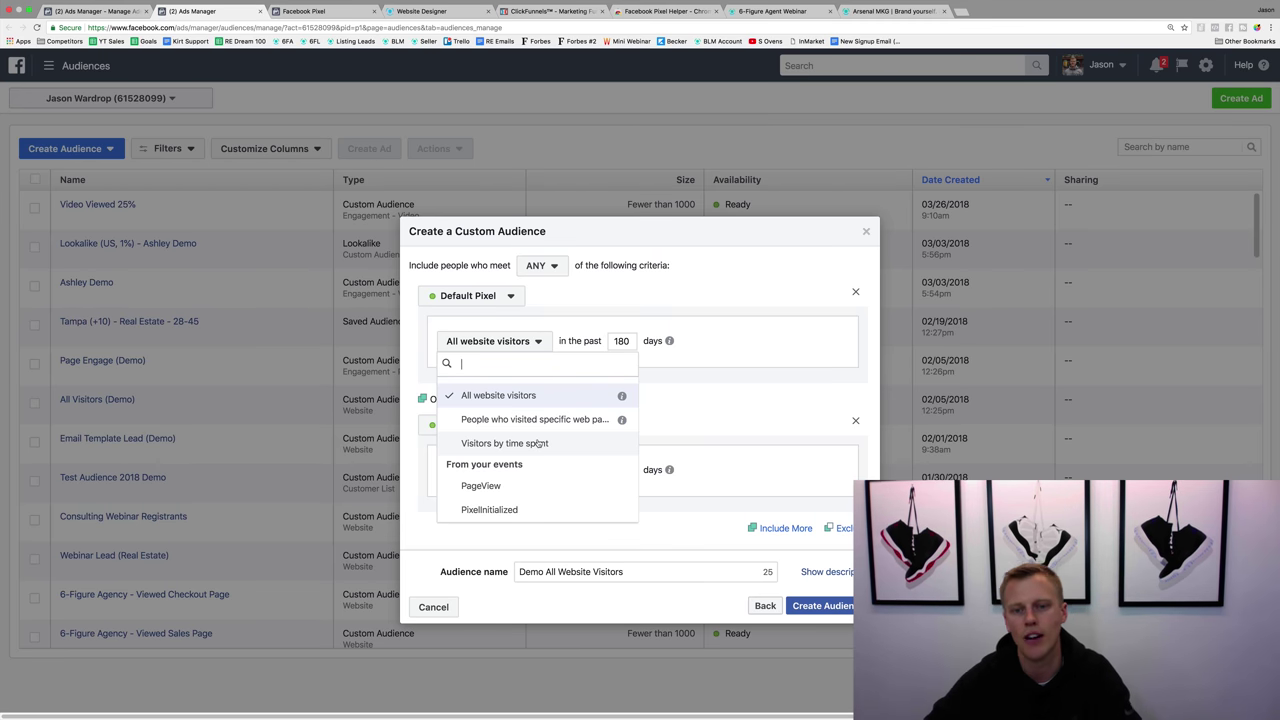
{"action": "left_click", "coordinate": [737, 320]}
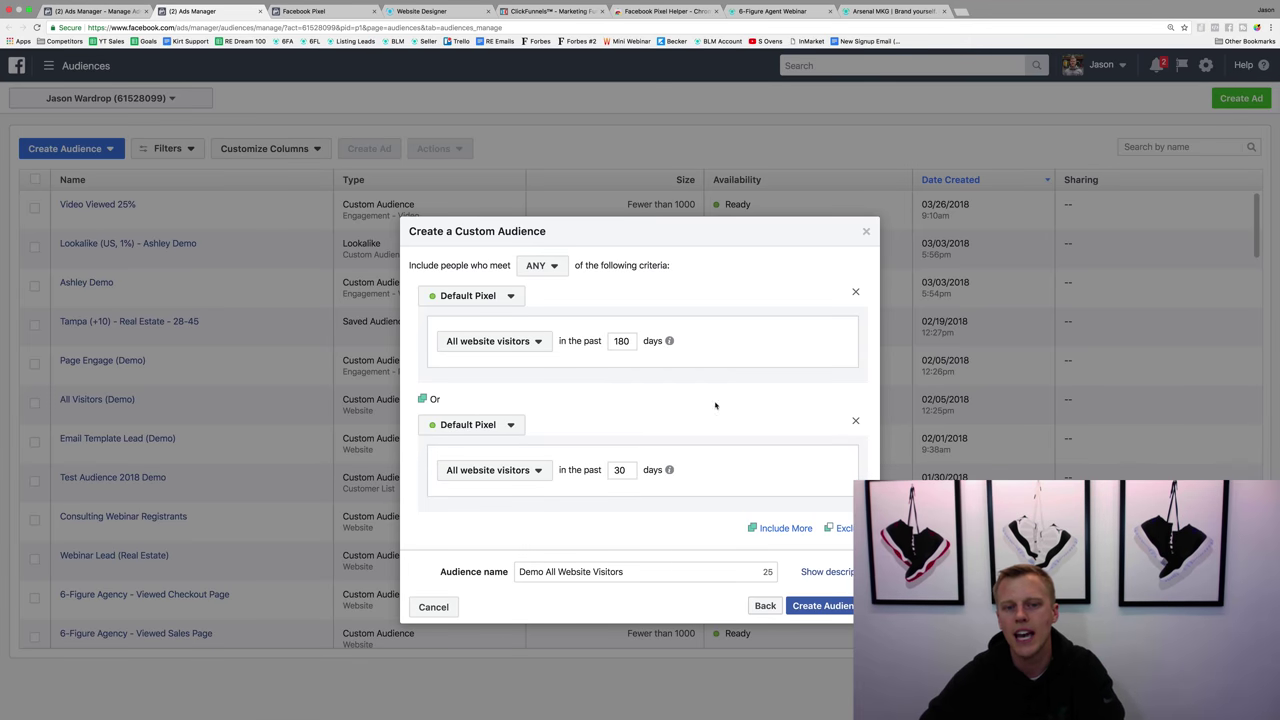
{"action": "left_click", "coordinate": [855, 421]}
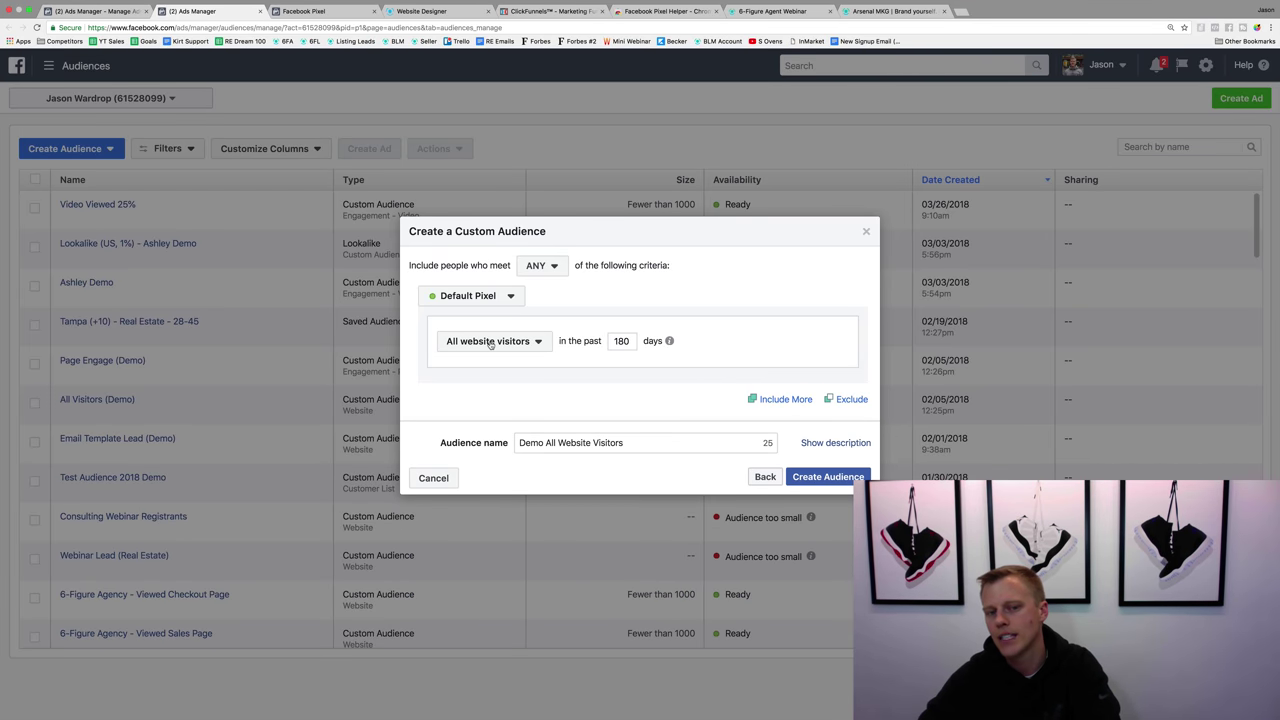
Try an exclusion rule for people who visited specific web pages, and remove it from the custom audience.
{"action": "left_click", "coordinate": [849, 400]}
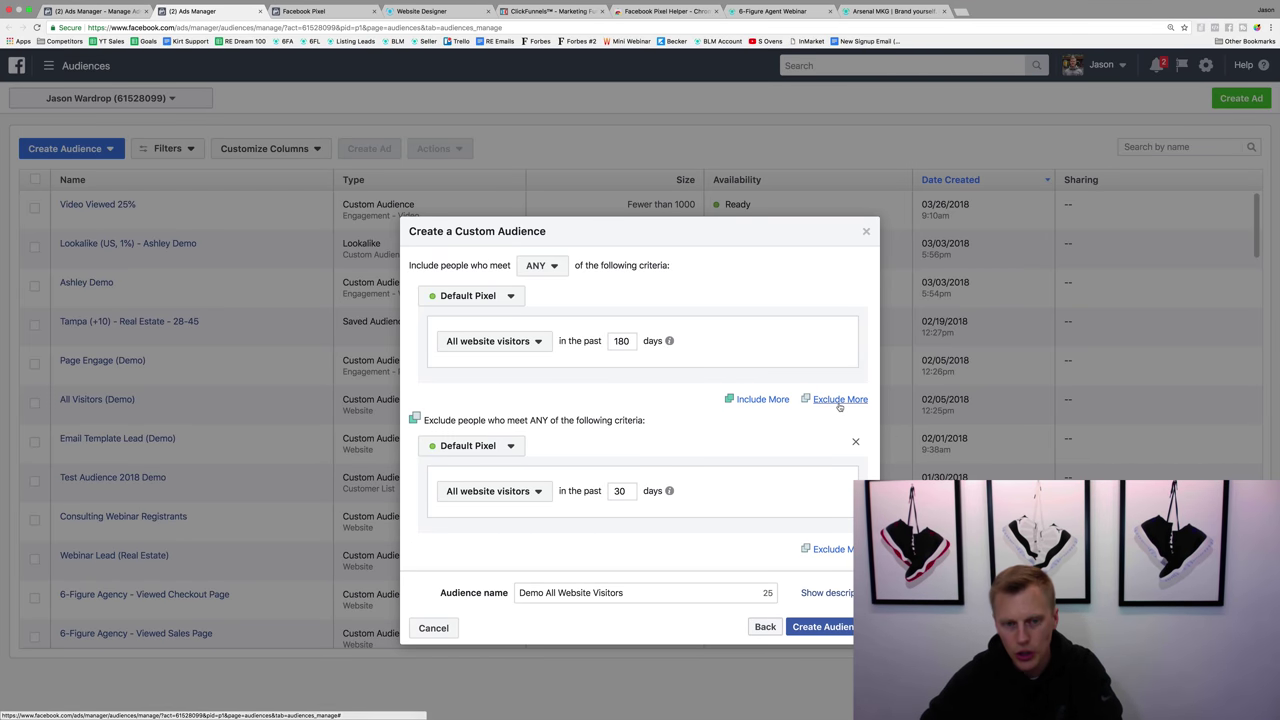
{"action": "left_click", "coordinate": [524, 500]}
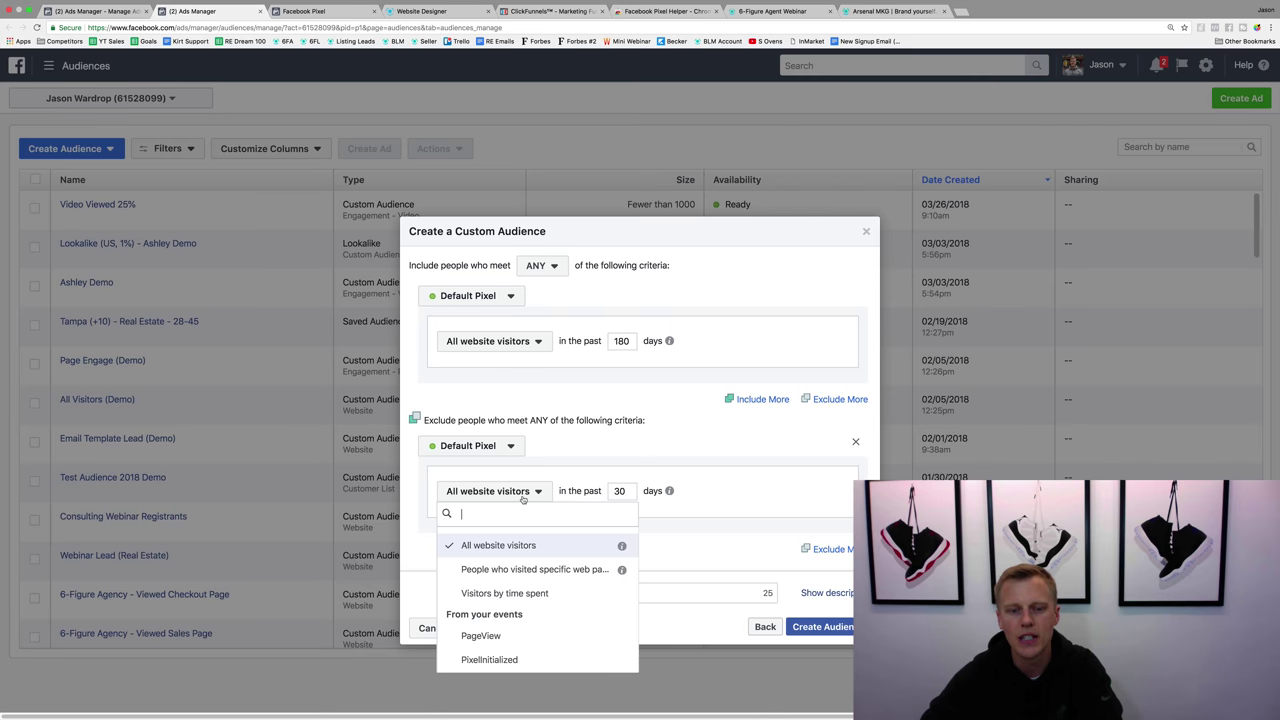
{"action": "left_click", "coordinate": [535, 570]}
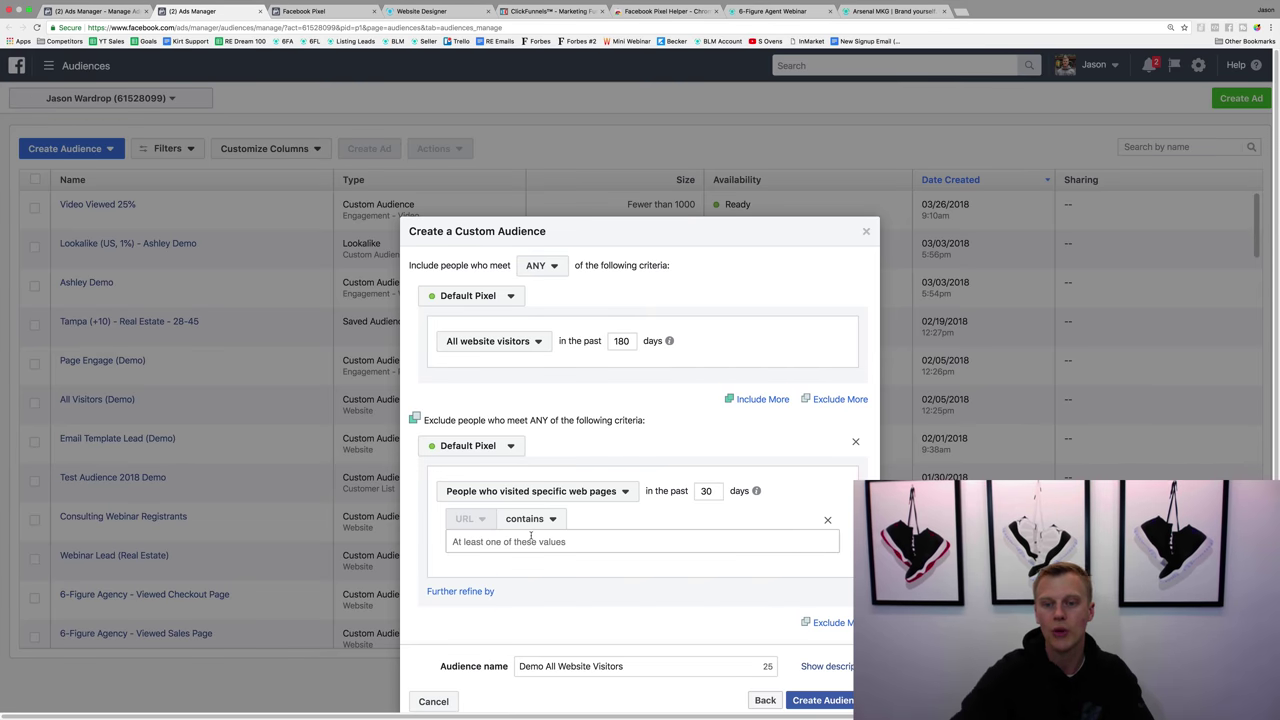
{"action": "left_click", "coordinate": [855, 443]}
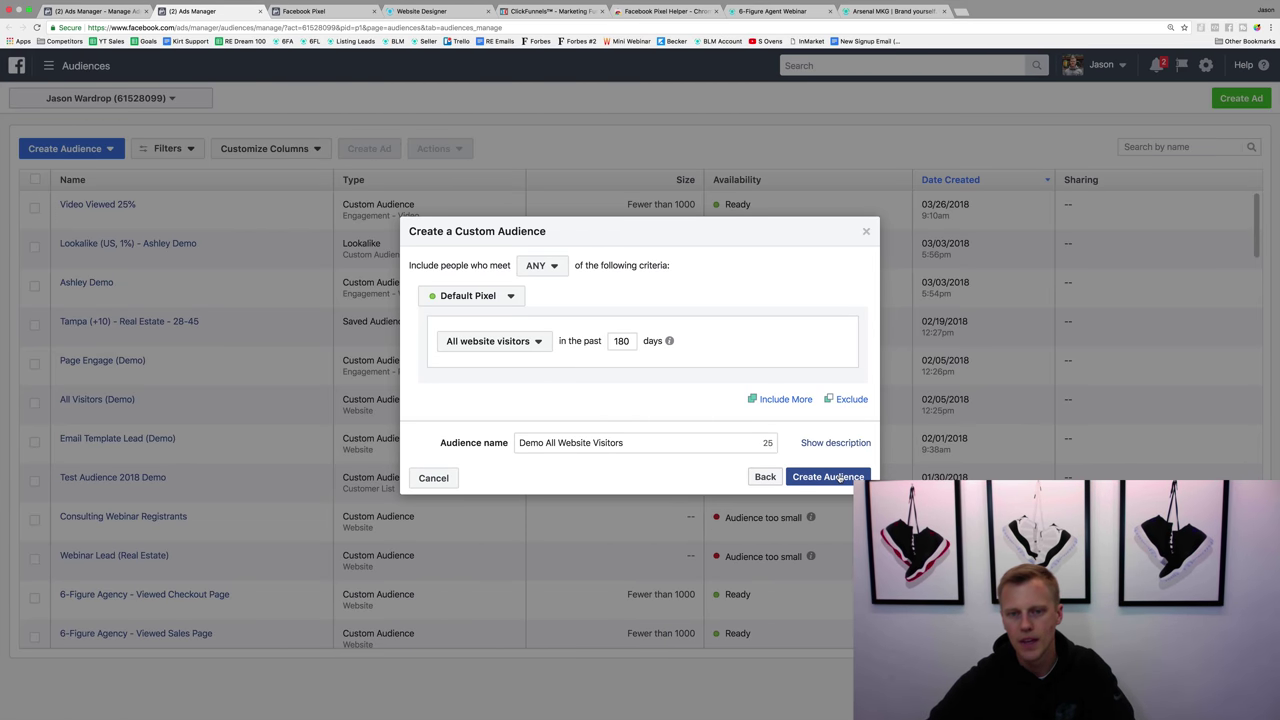
Create the Demo All Website Visitors custom audience and close the creation dialog.
{"action": "left_click", "coordinate": [838, 477]}
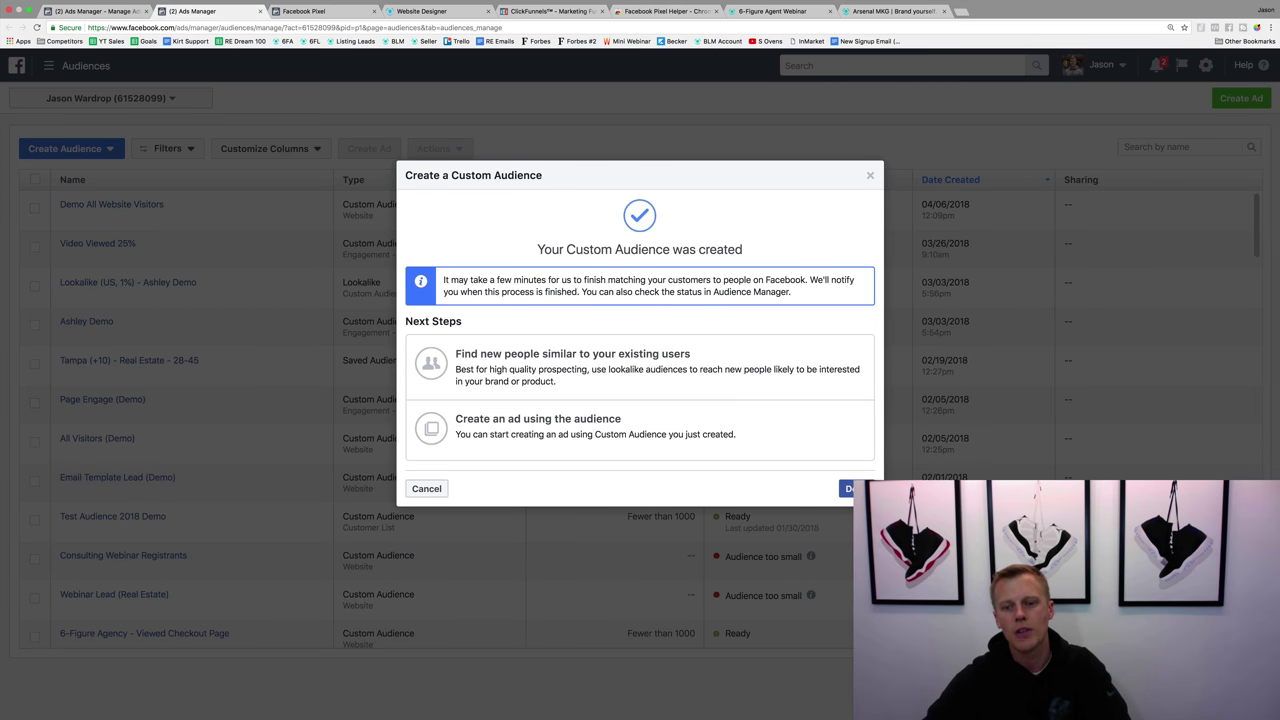
{"action": "left_click", "coordinate": [846, 488]}
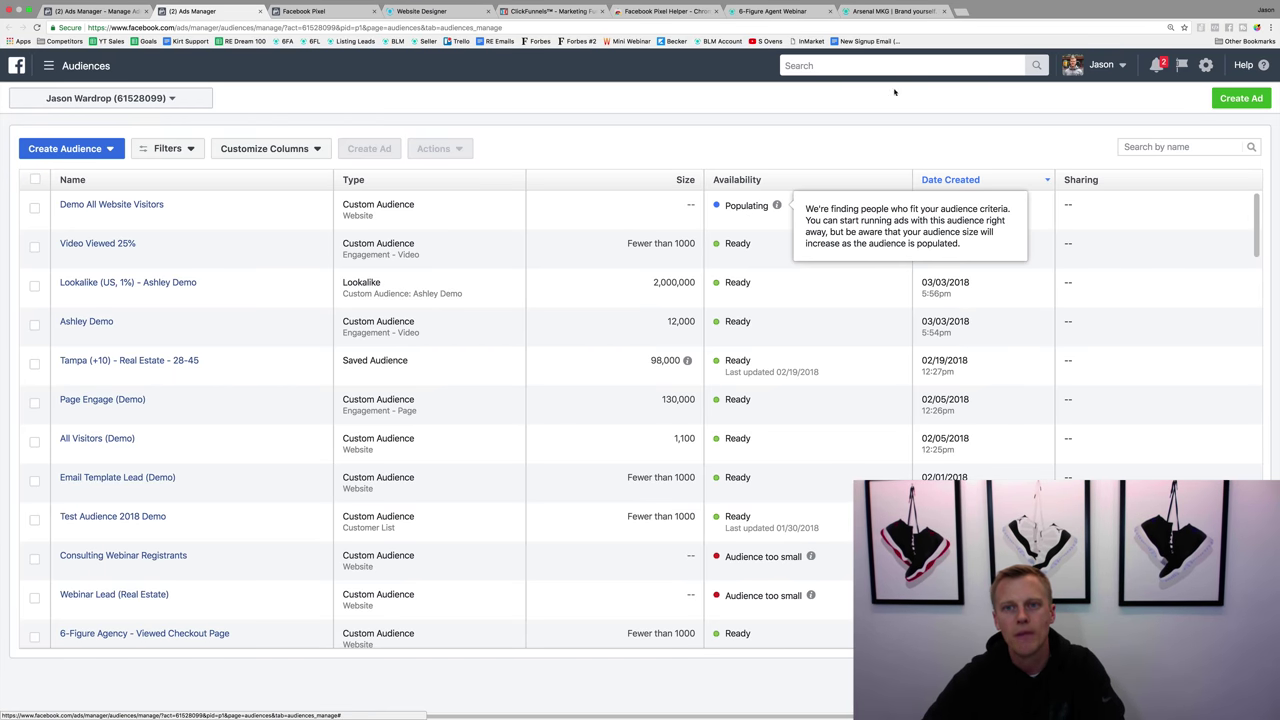
Go from Audiences to the Ads Manager campaign list and start creating a new campaign.
{"action": "left_click", "coordinate": [48, 65]}
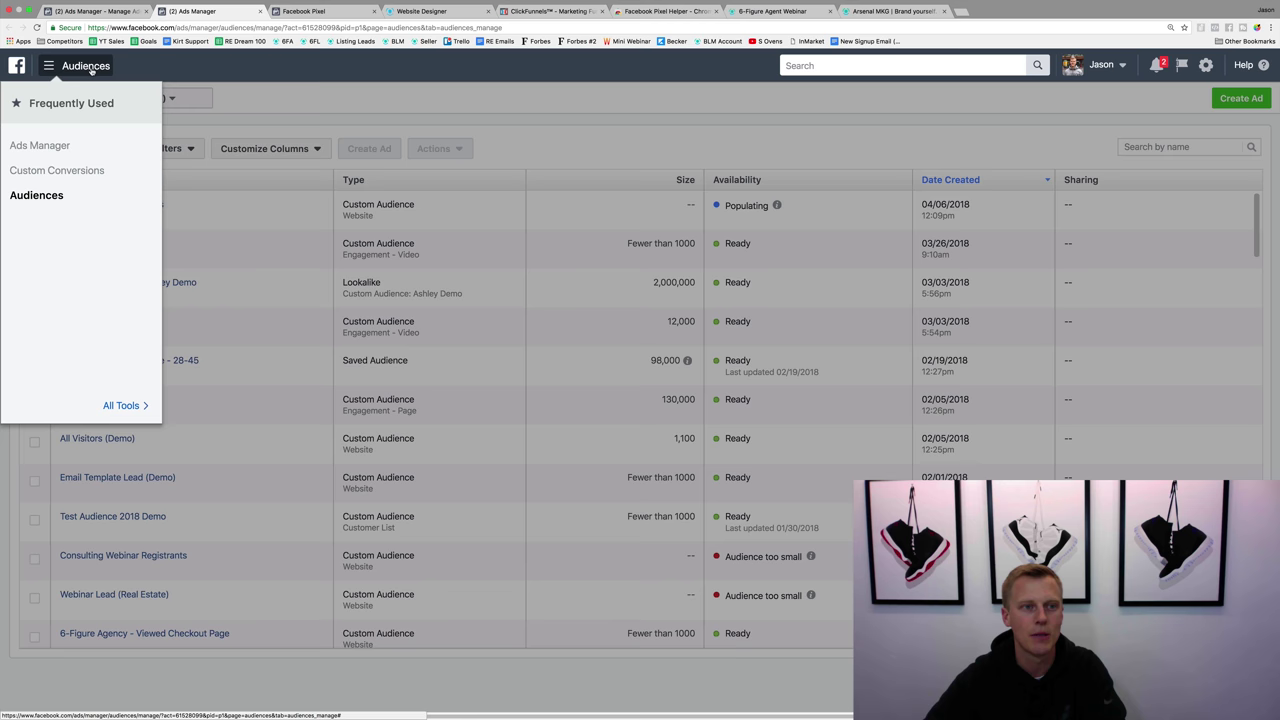
{"action": "left_click", "coordinate": [66, 144]}
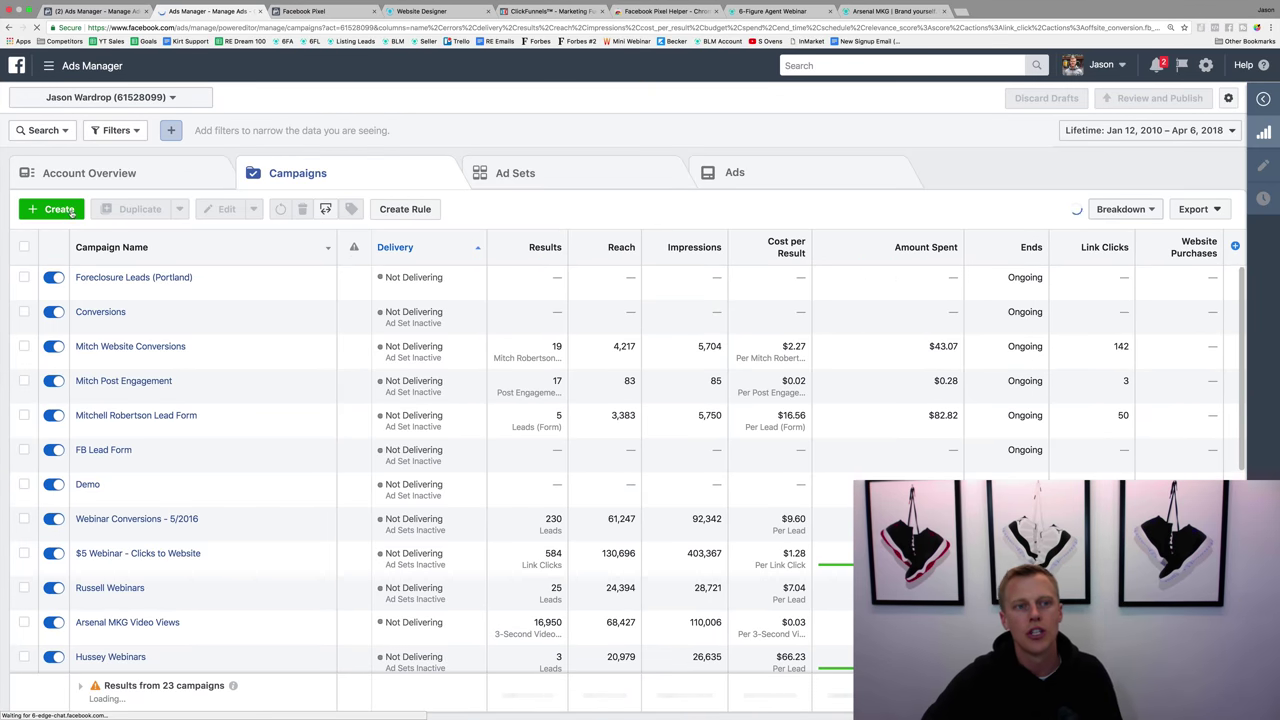
{"action": "left_click", "coordinate": [49, 211]}
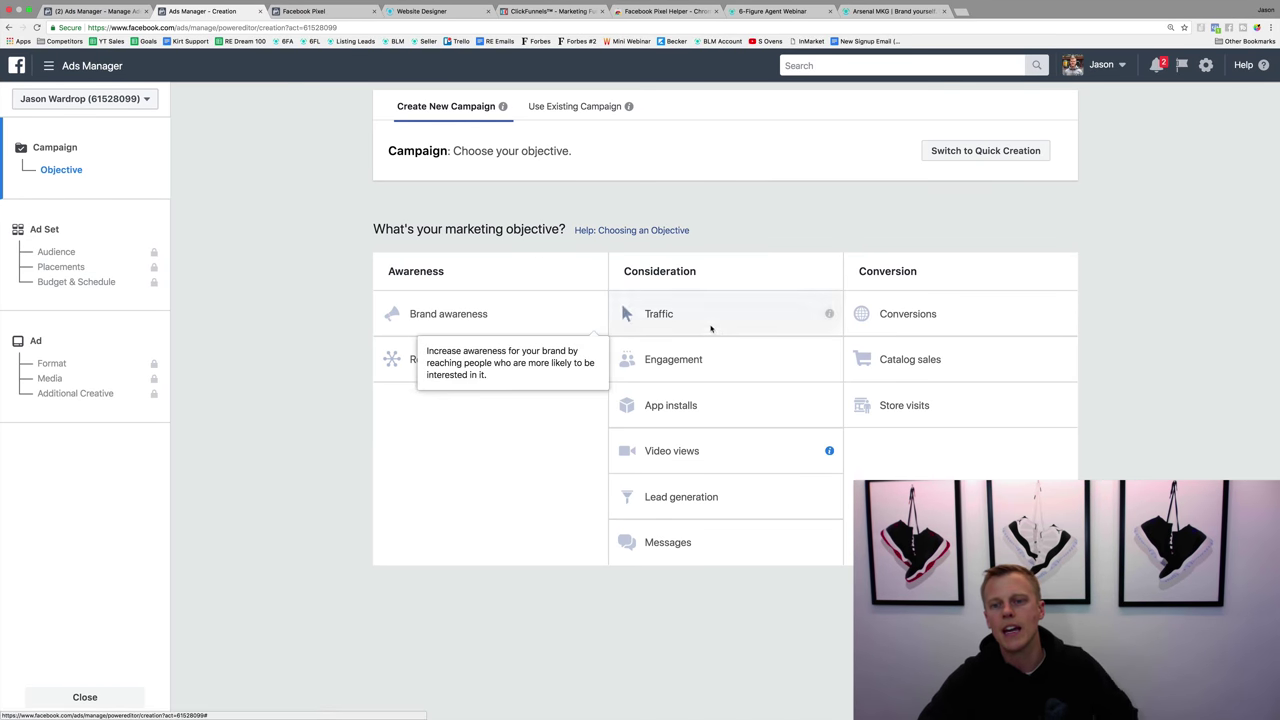
Choose the Traffic objective, name the campaign "Traffic (Demo)" and continue to the ad set settings.
{"action": "left_click", "coordinate": [701, 318]}
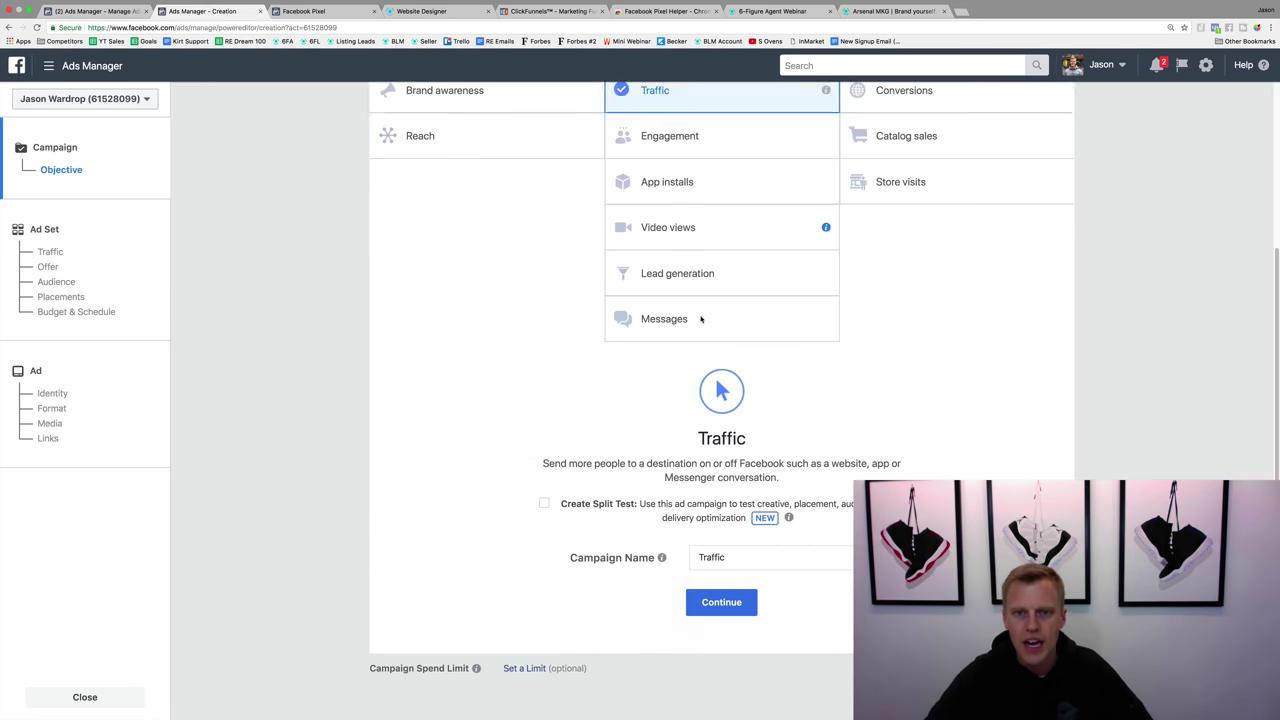
{"action": "scroll", "coordinate": [701, 318], "scroll_direction": "up", "scroll_amount": 4}
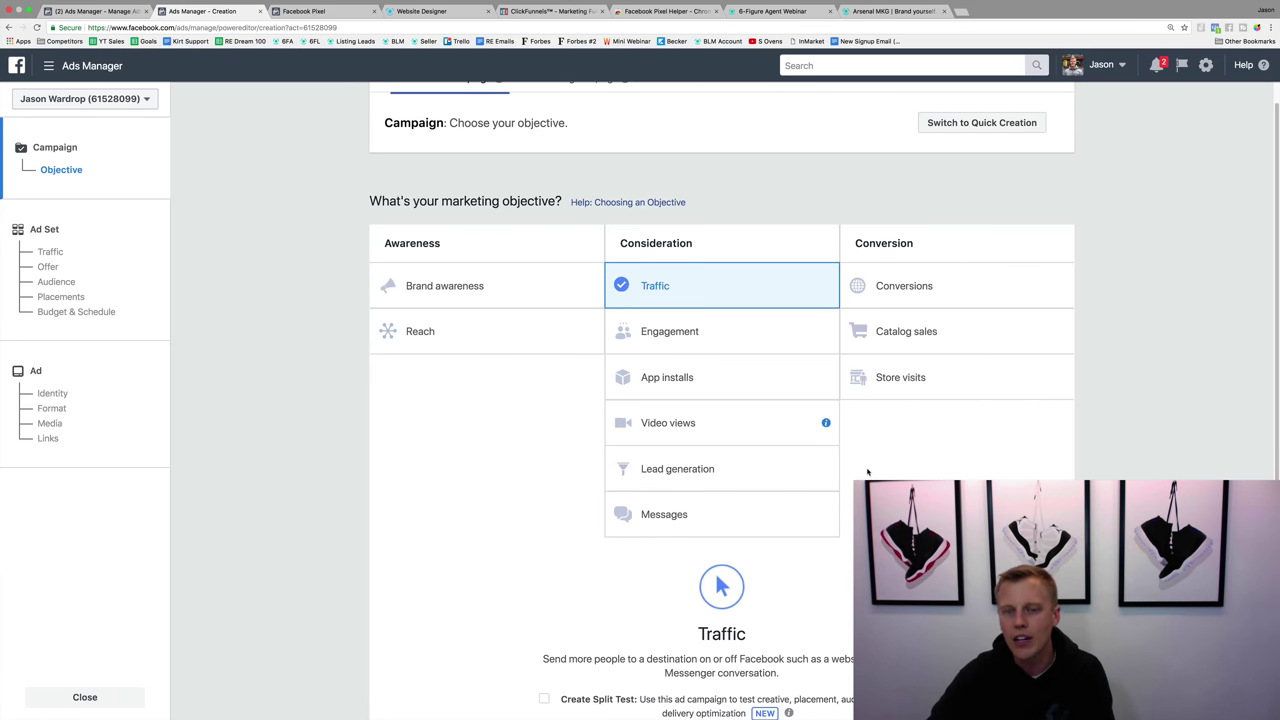
{"action": "scroll", "coordinate": [870, 468], "scroll_direction": "down", "scroll_amount": 3}
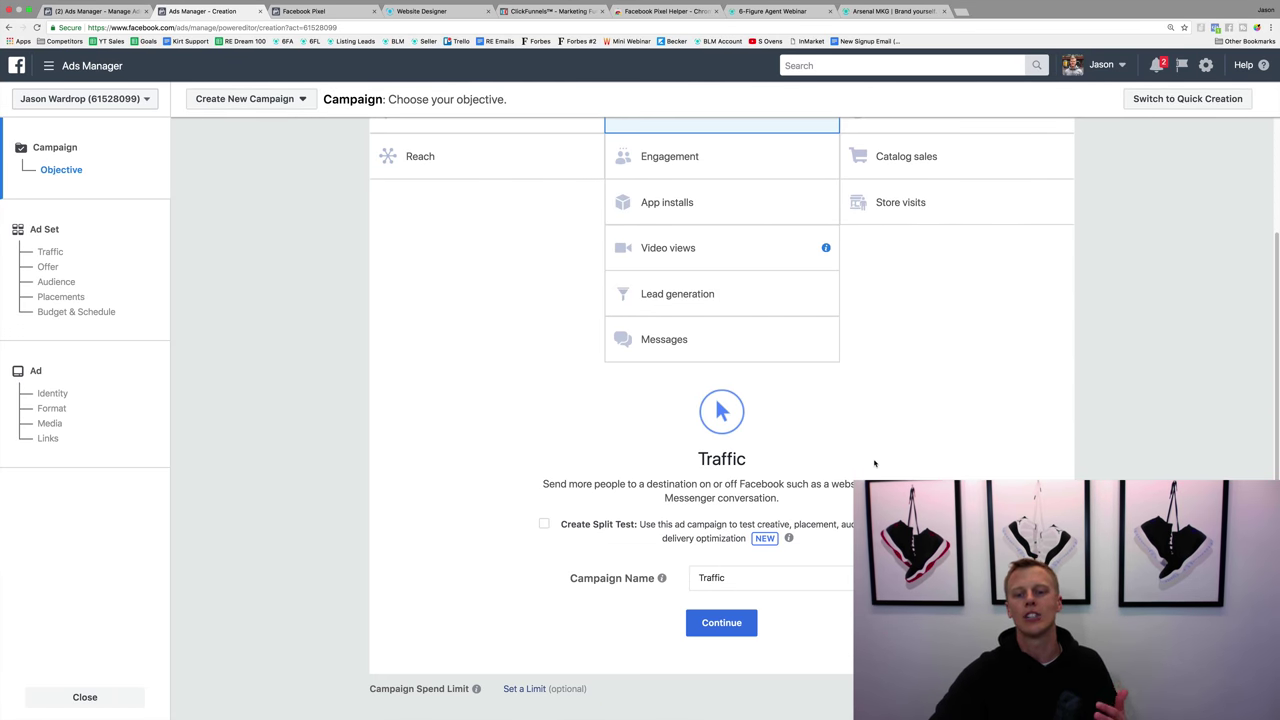
{"action": "left_click", "coordinate": [749, 578]}
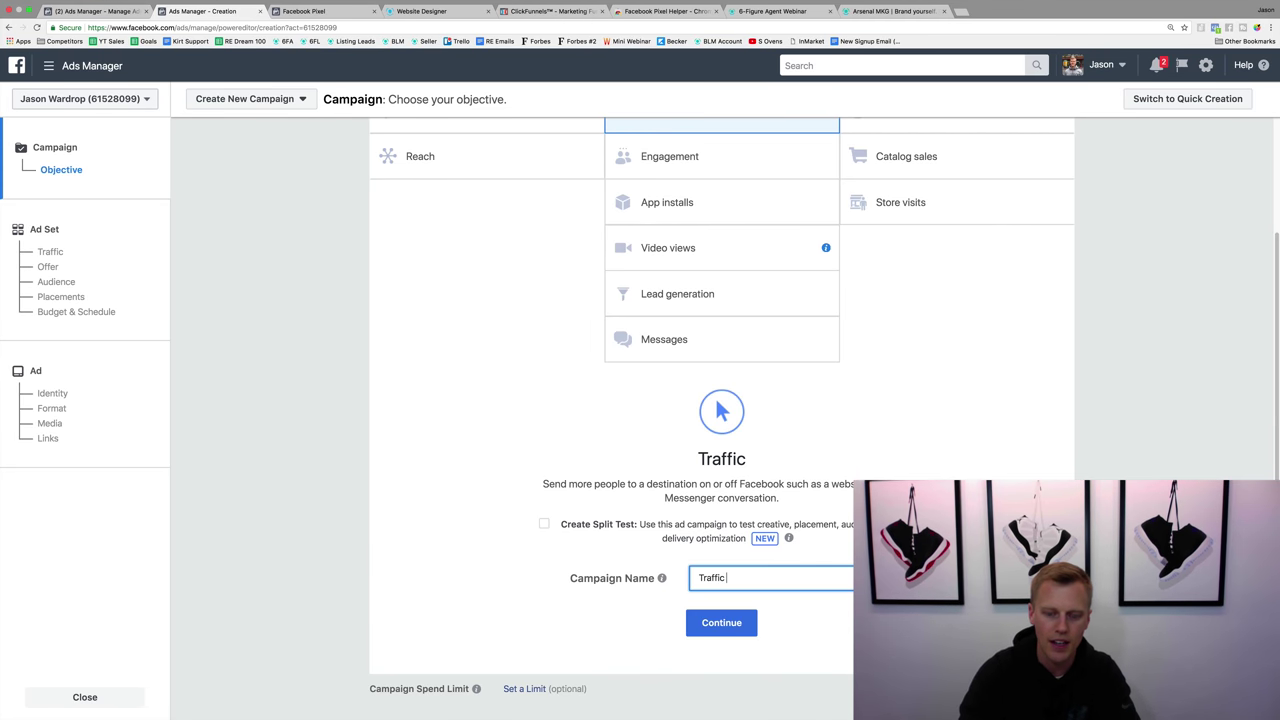
{"action": "type", "text": "(Demo)"}
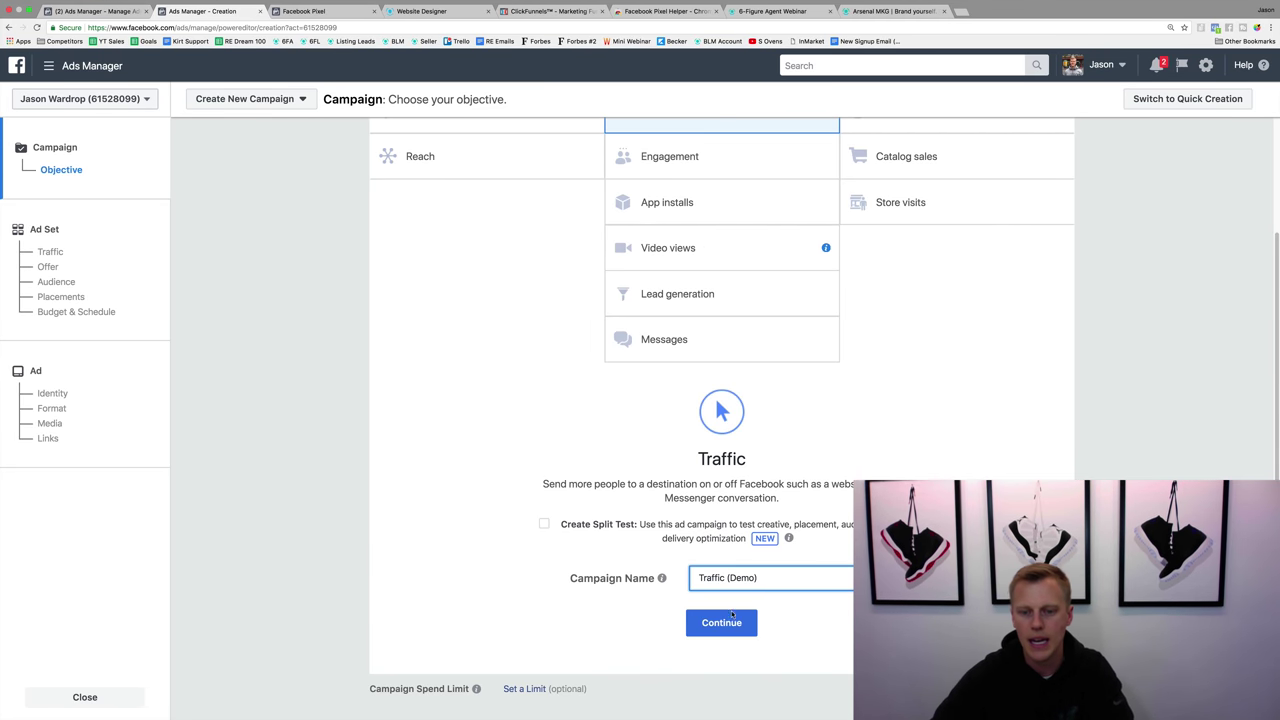
{"action": "left_click", "coordinate": [724, 622]}
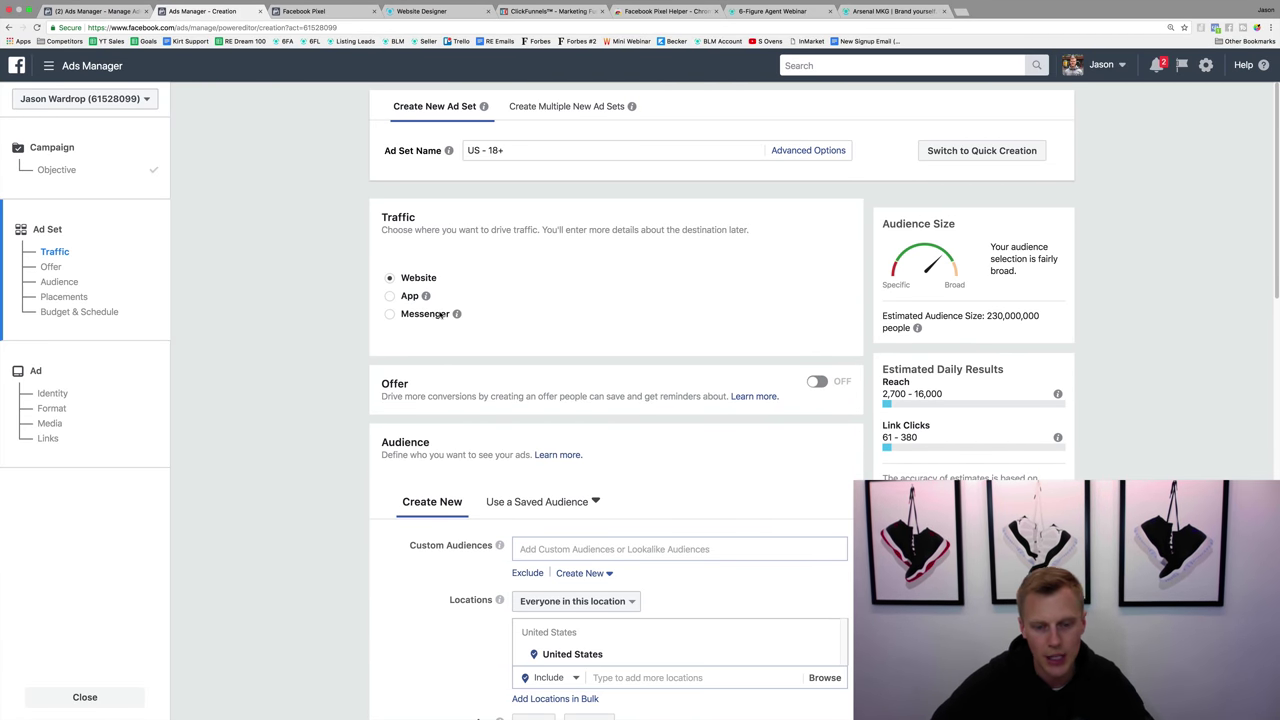
Target the ad set at the Demo All Website Visitors custom audience.
{"action": "scroll", "coordinate": [392, 350], "scroll_direction": "down", "scroll_amount": 4}
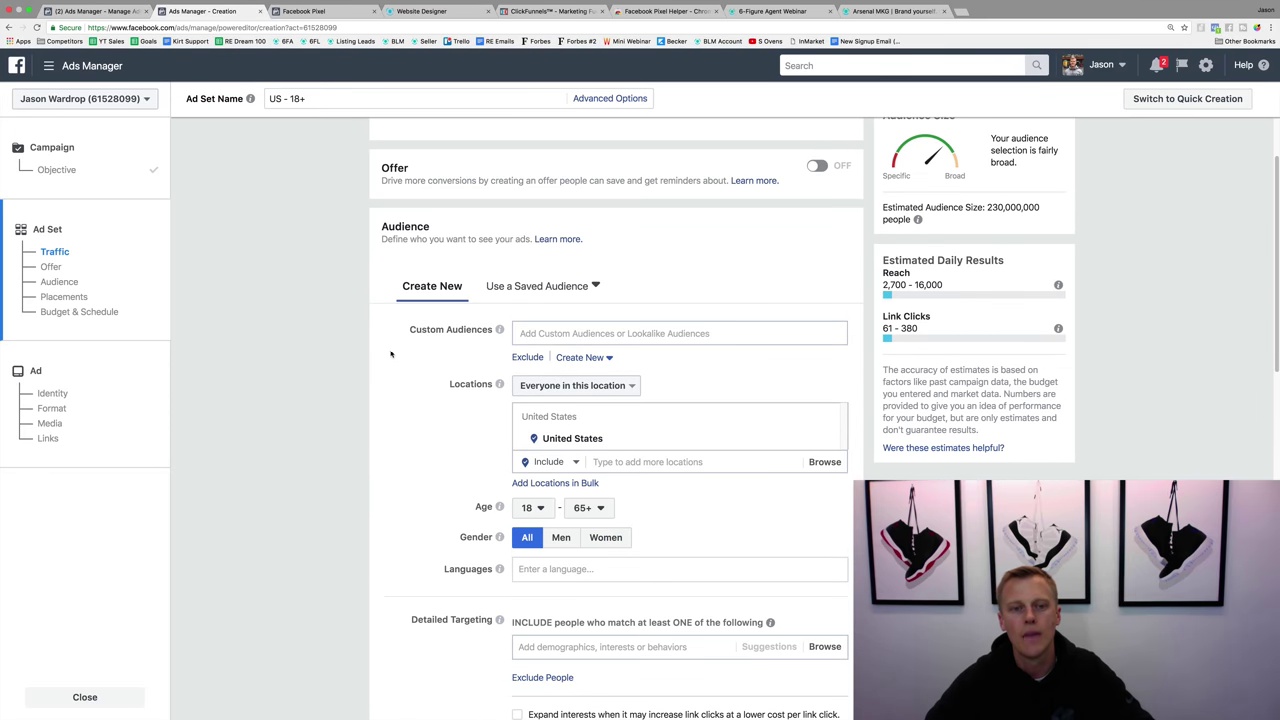
{"action": "left_click", "coordinate": [566, 336]}
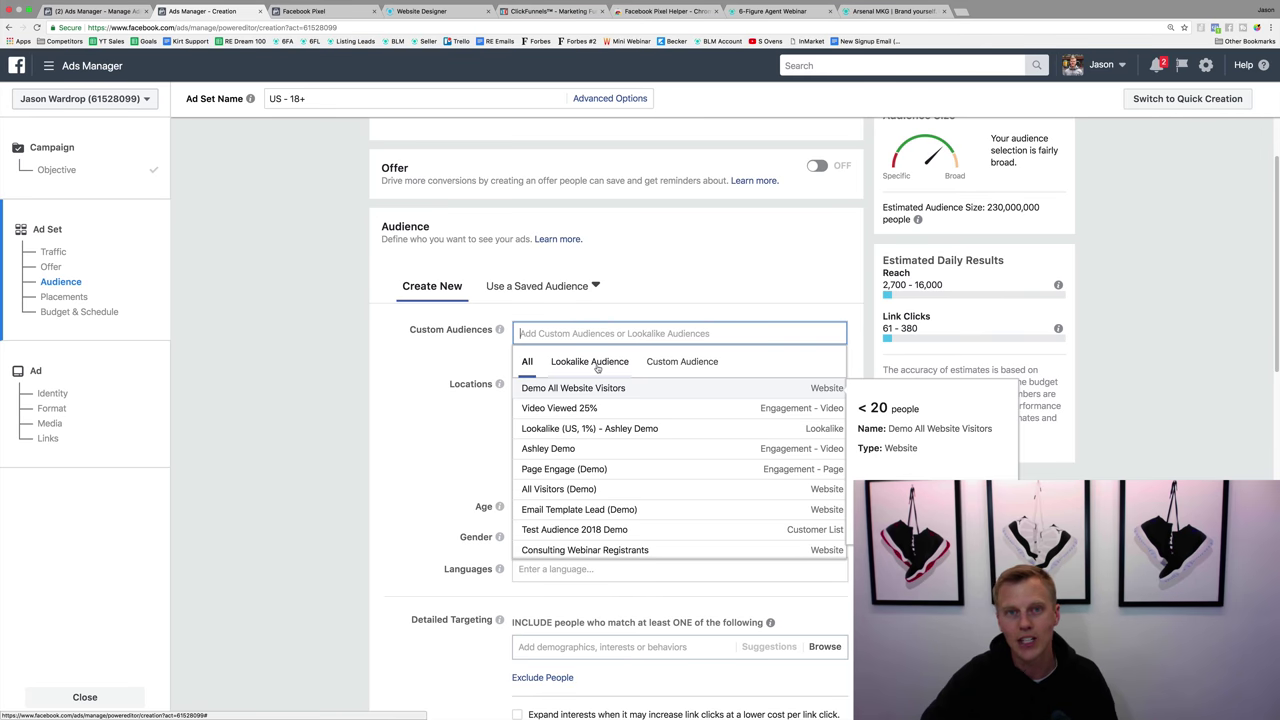
{"action": "left_click", "coordinate": [677, 366]}
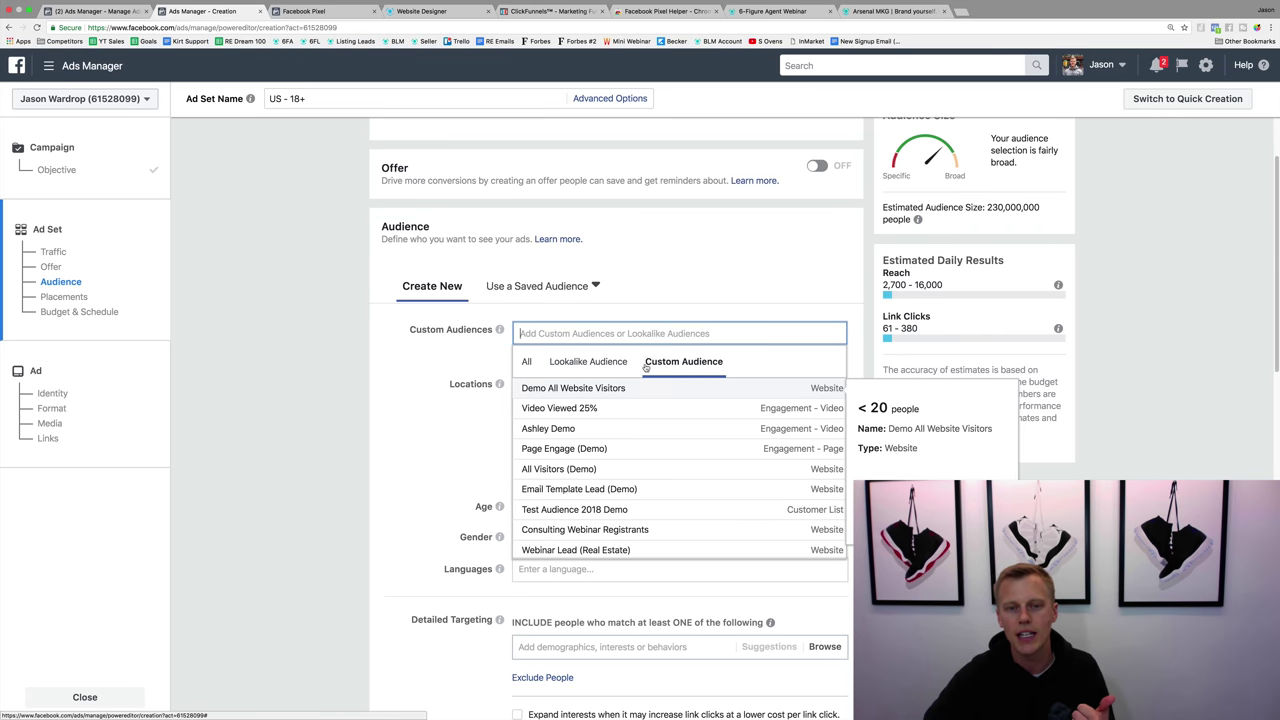
{"action": "left_click", "coordinate": [594, 392]}
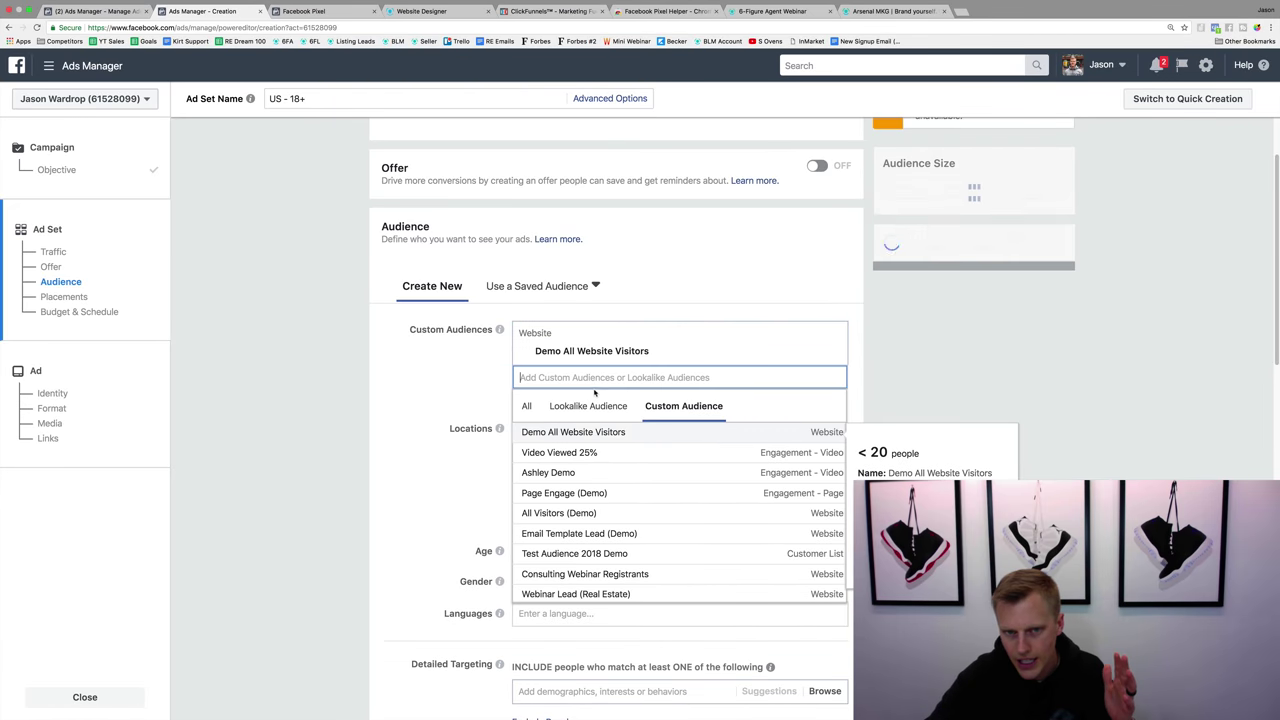
{"action": "left_click", "coordinate": [404, 404]}
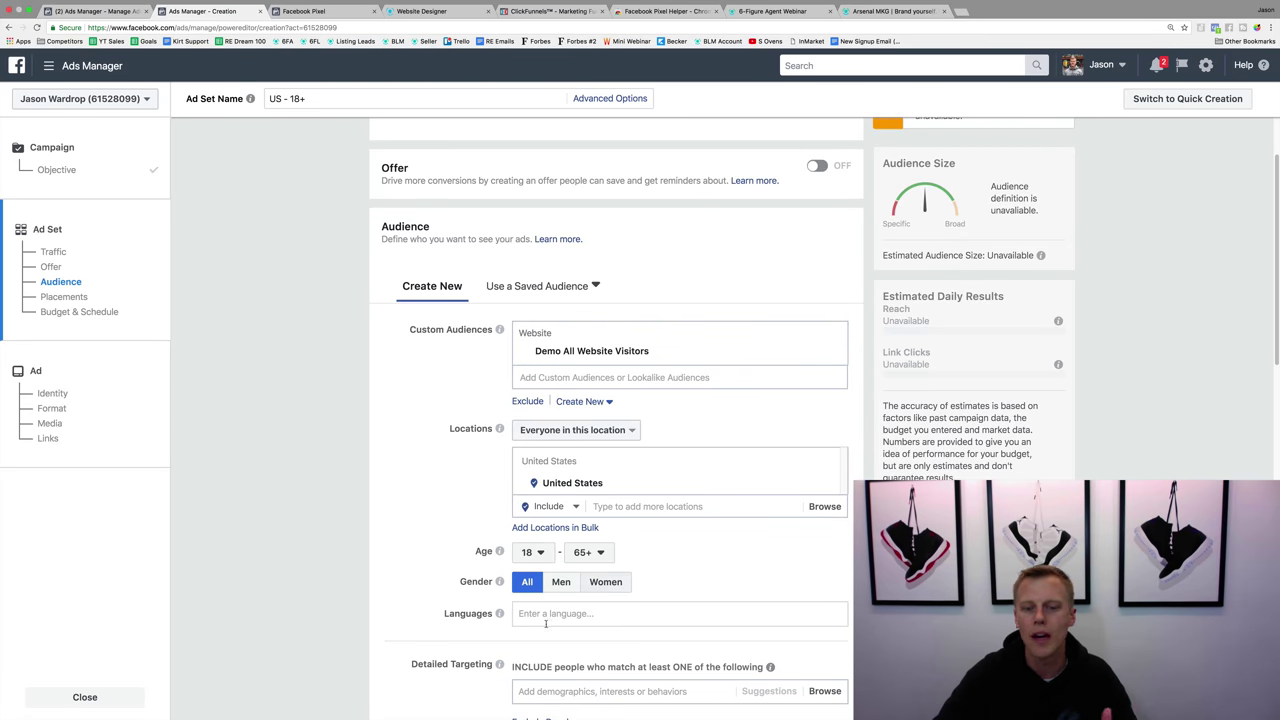
Set the ad set's daily budget to $5.00.
{"action": "mouse_move", "coordinate": [499, 613]}
{"action": "scroll", "coordinate": [490, 600], "scroll_direction": "down", "scroll_amount": 3}
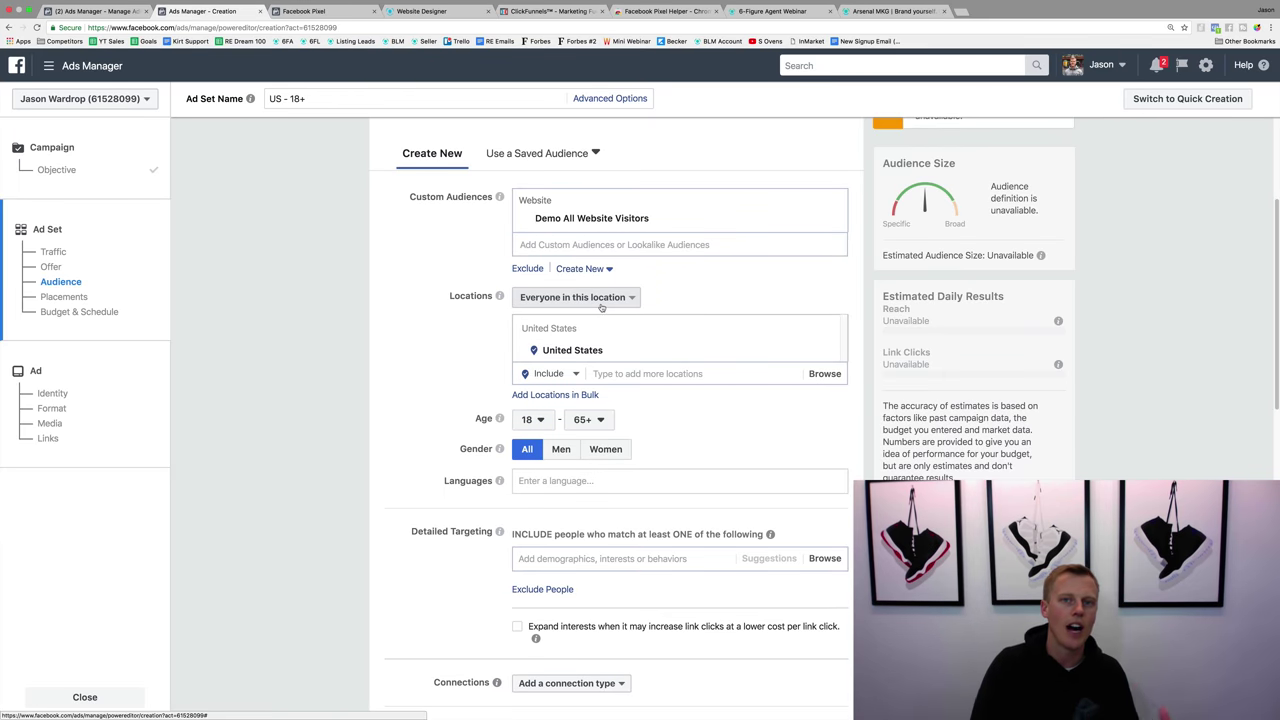
{"action": "scroll", "coordinate": [601, 307], "scroll_direction": "down", "scroll_amount": 5}
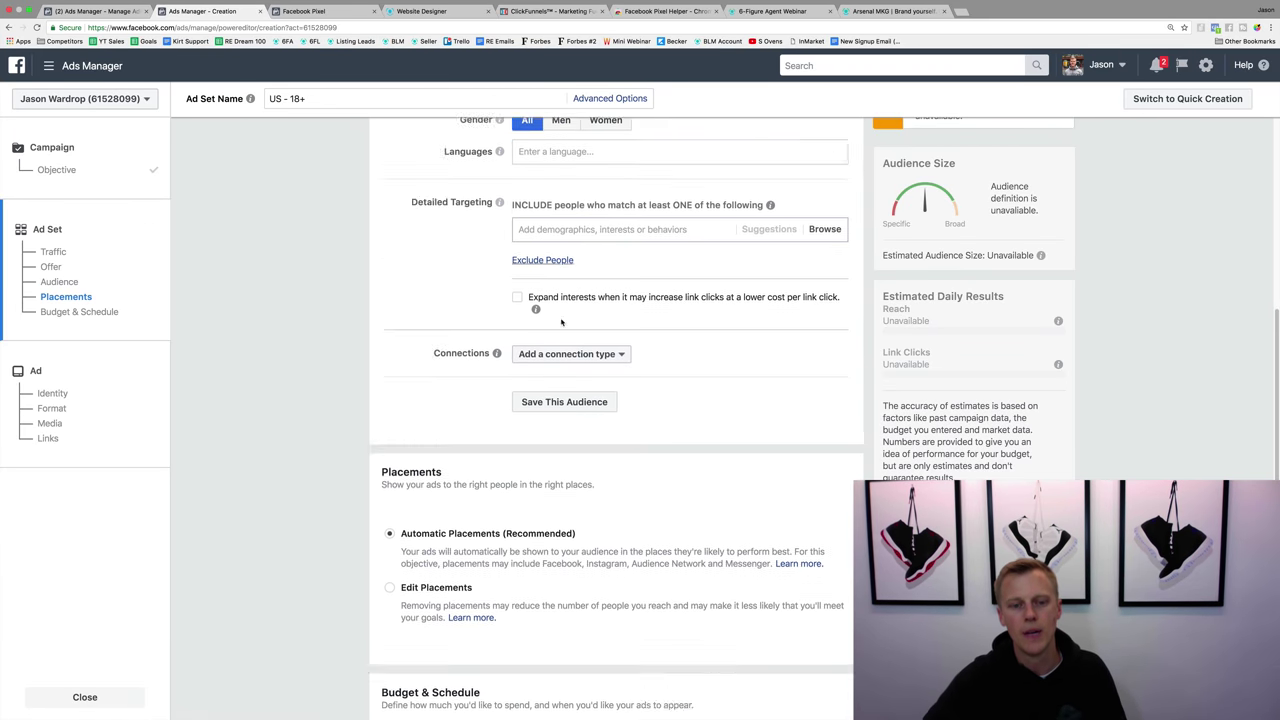
{"action": "scroll", "coordinate": [418, 464], "scroll_direction": "down", "scroll_amount": 2}
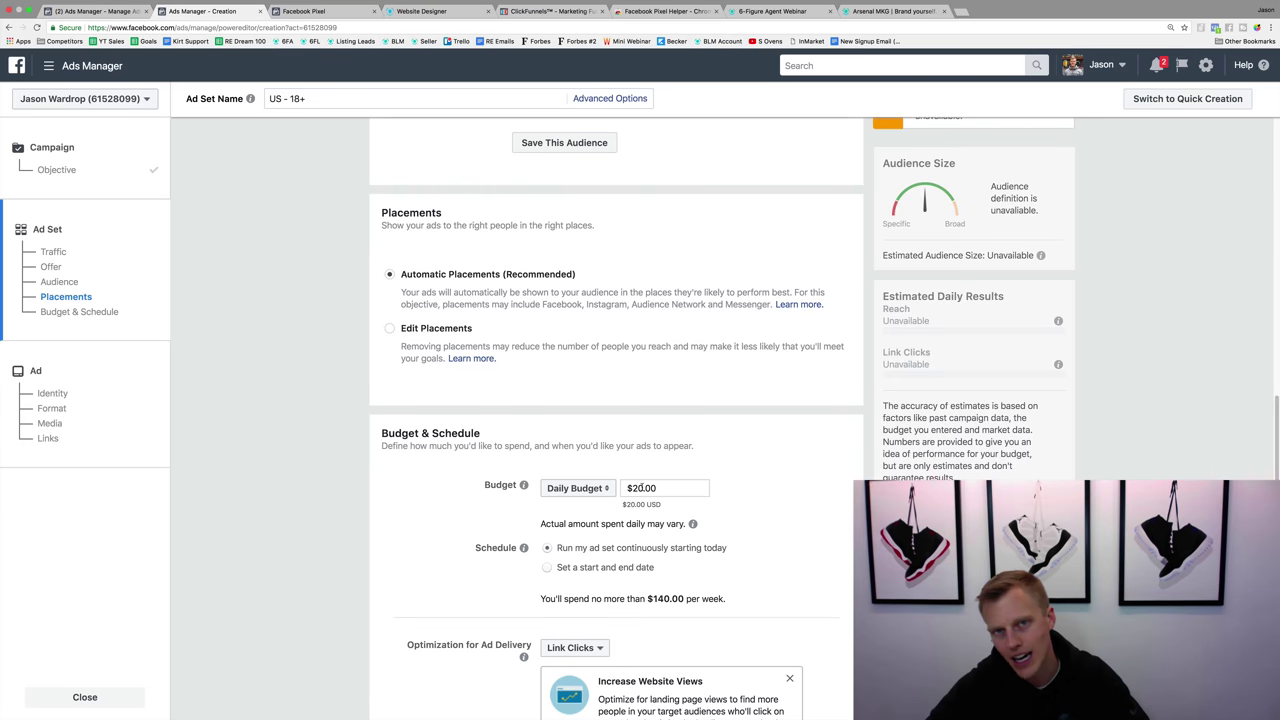
{"action": "scroll", "coordinate": [690, 443], "scroll_direction": "down", "scroll_amount": 5}
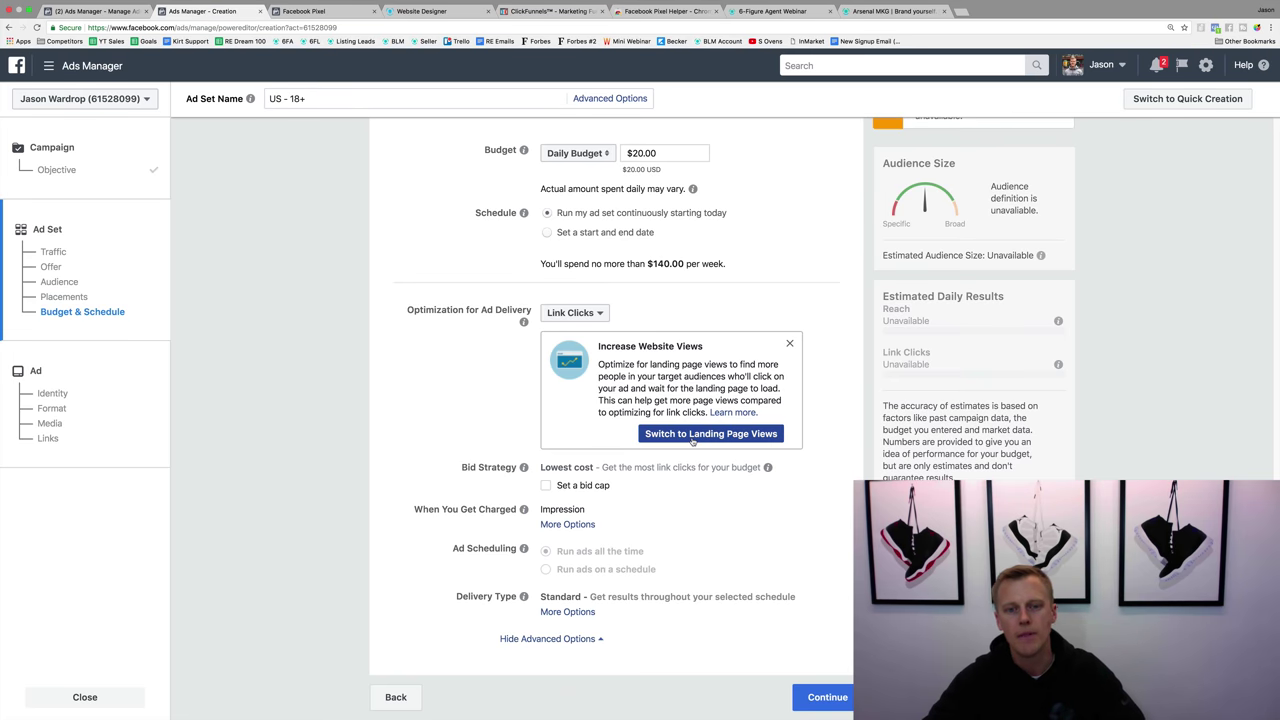
{"action": "left_click", "coordinate": [661, 163]}
{"action": "key", "text": "shift+Left"}
{"action": "key", "text": "shift+Left"}
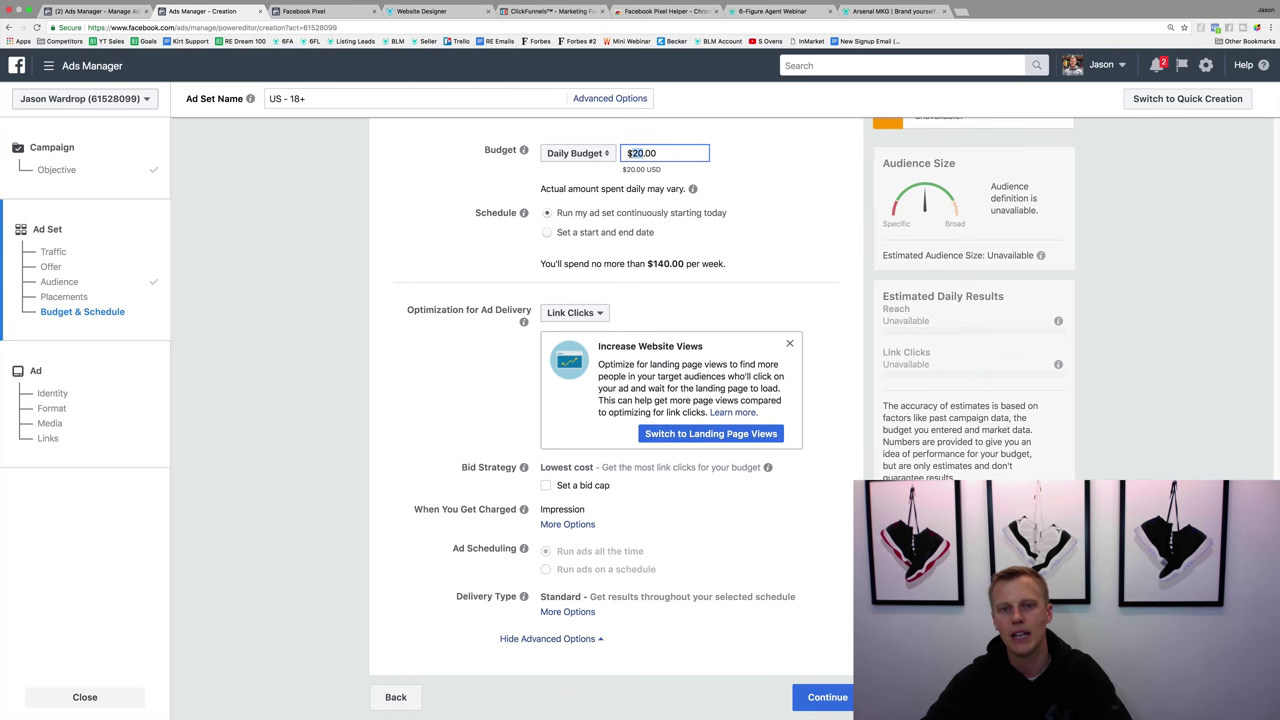
{"action": "type", "text": "5"}
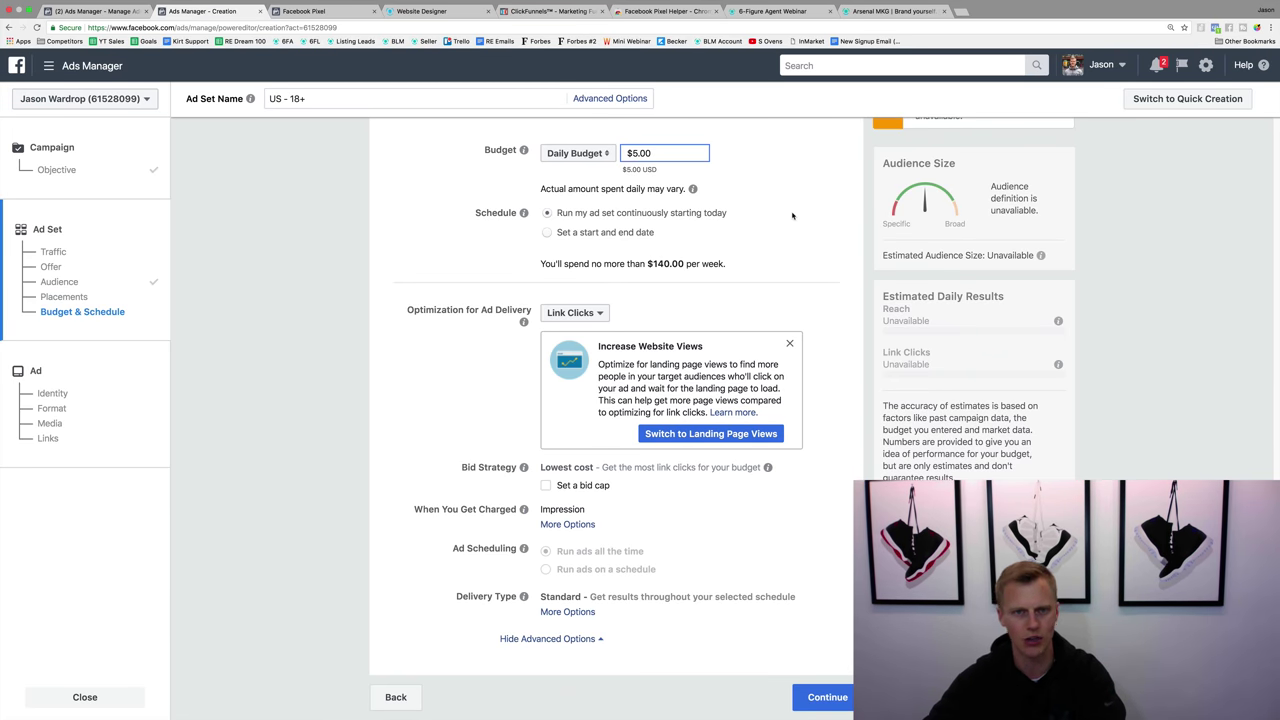
{"action": "left_click", "coordinate": [792, 215]}
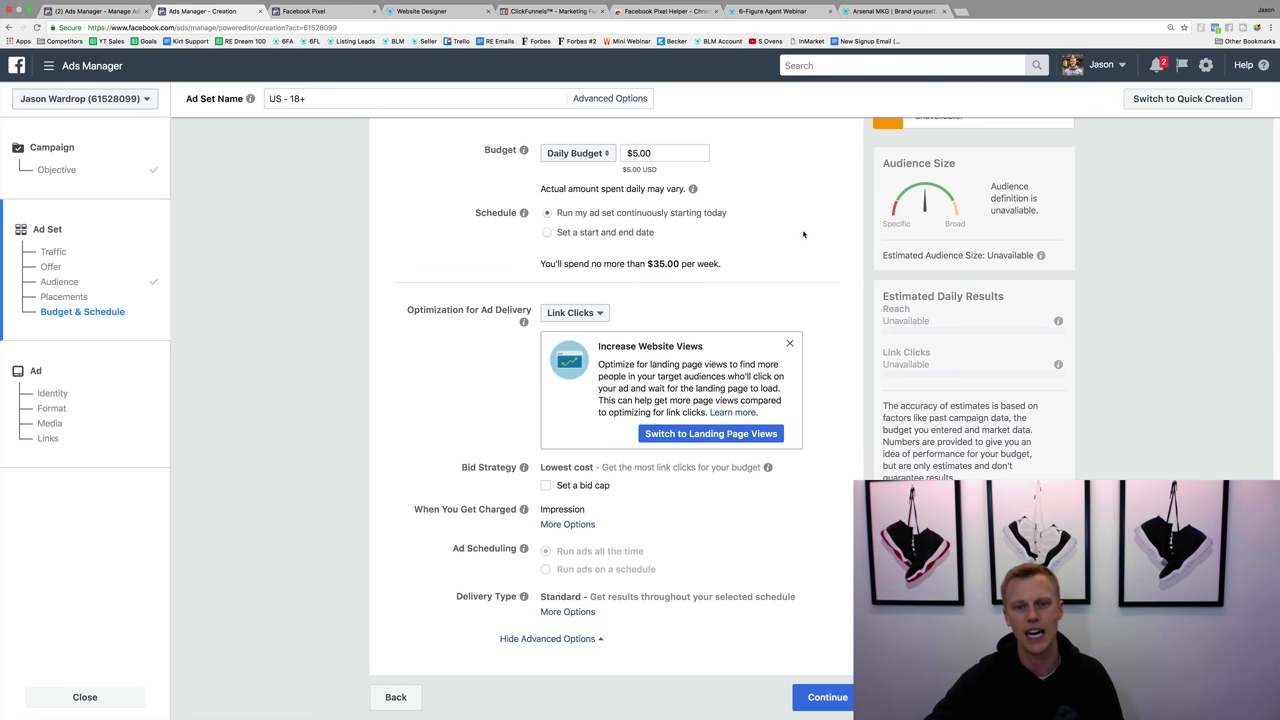